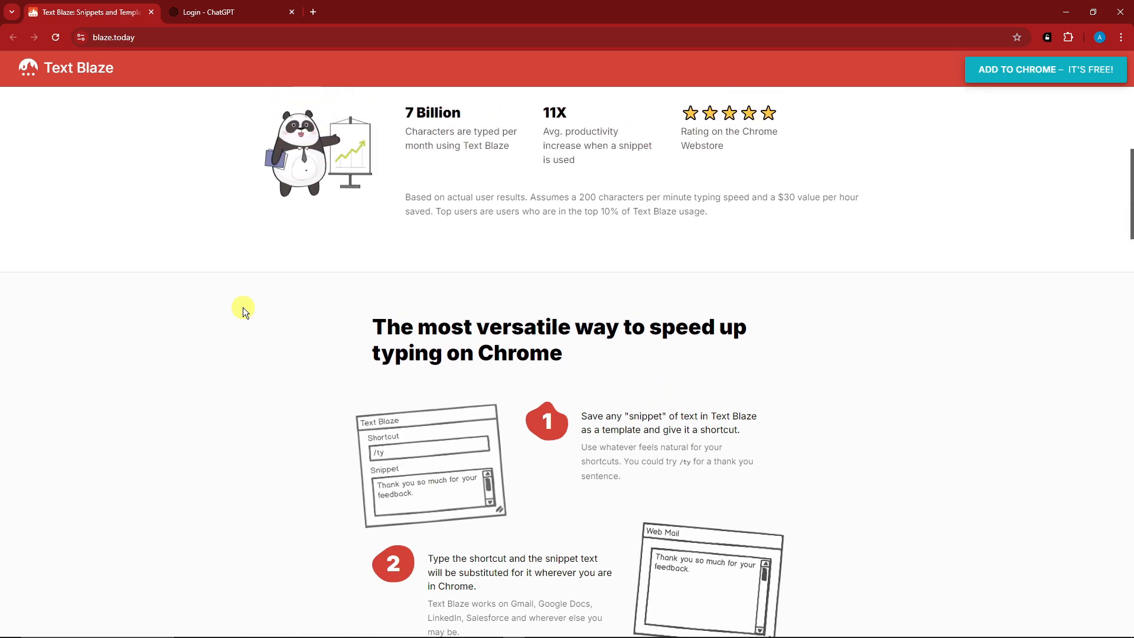
scroll(257, 276, up, 1)
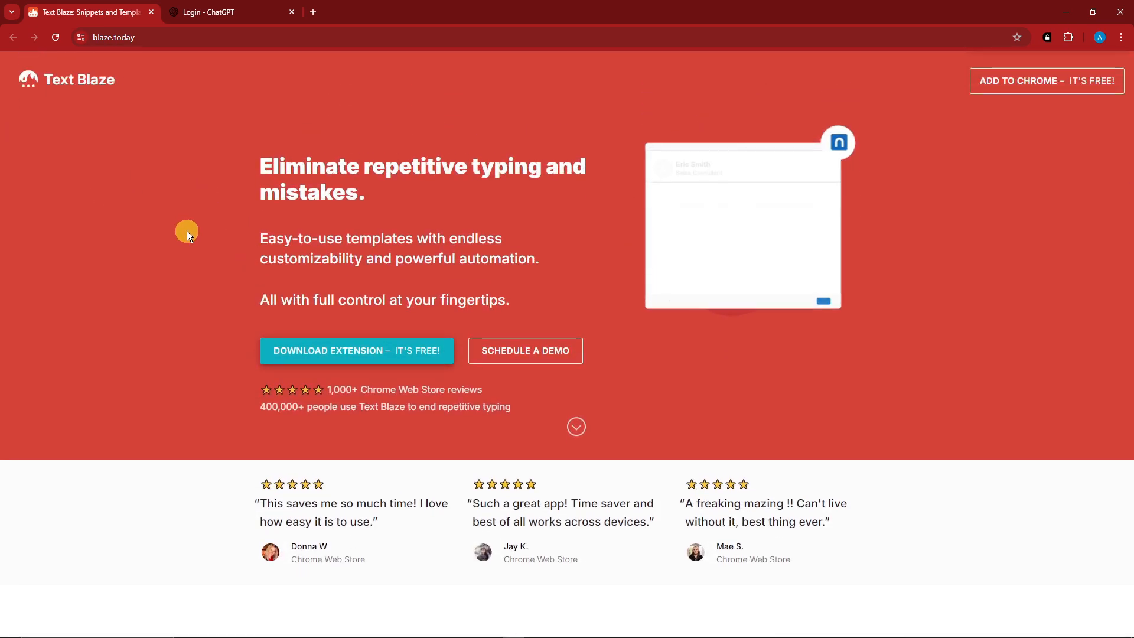
Step: Scroll through the Text Blaze homepage to review its features and how snippets work
scroll(187, 231, down, 2)
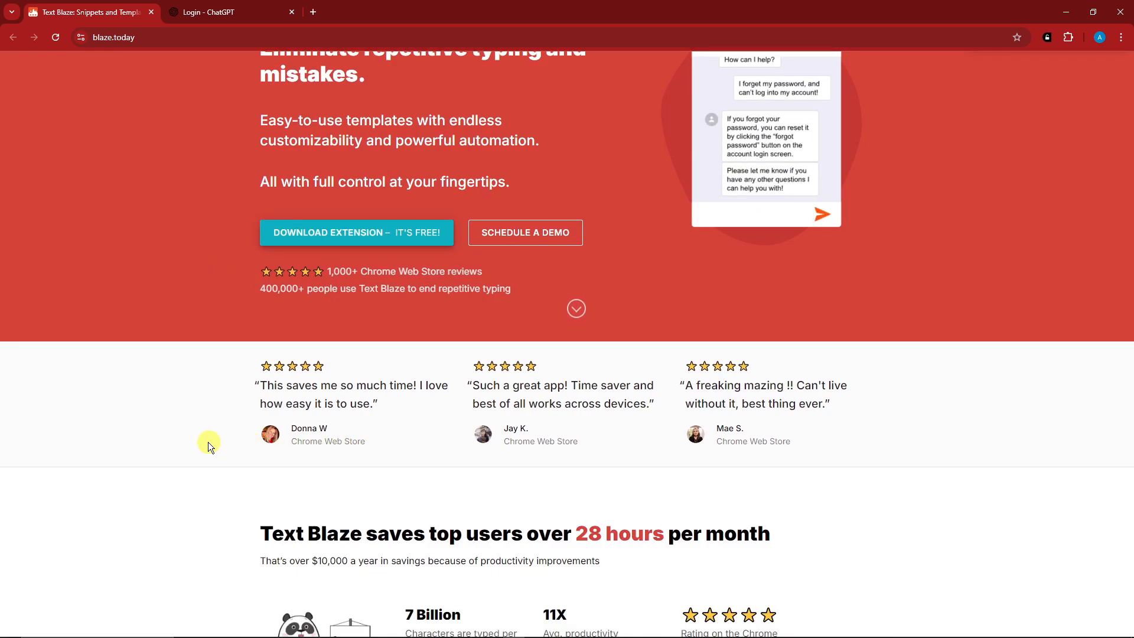
scroll(218, 448, down, 10)
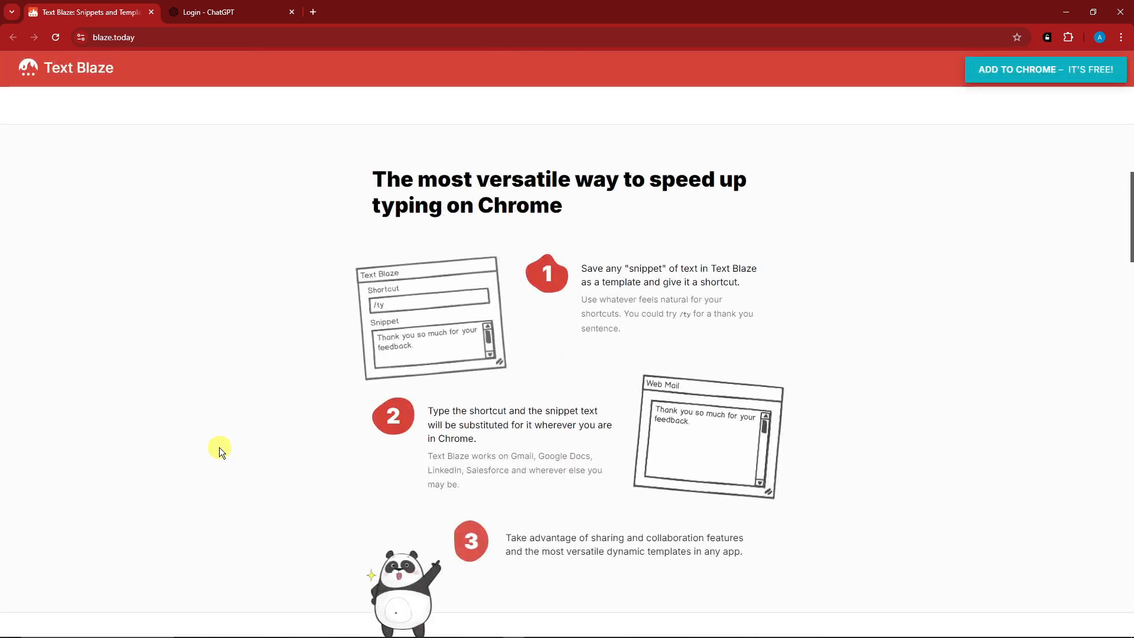
scroll(219, 448, down, 6)
scroll(218, 448, down, 3)
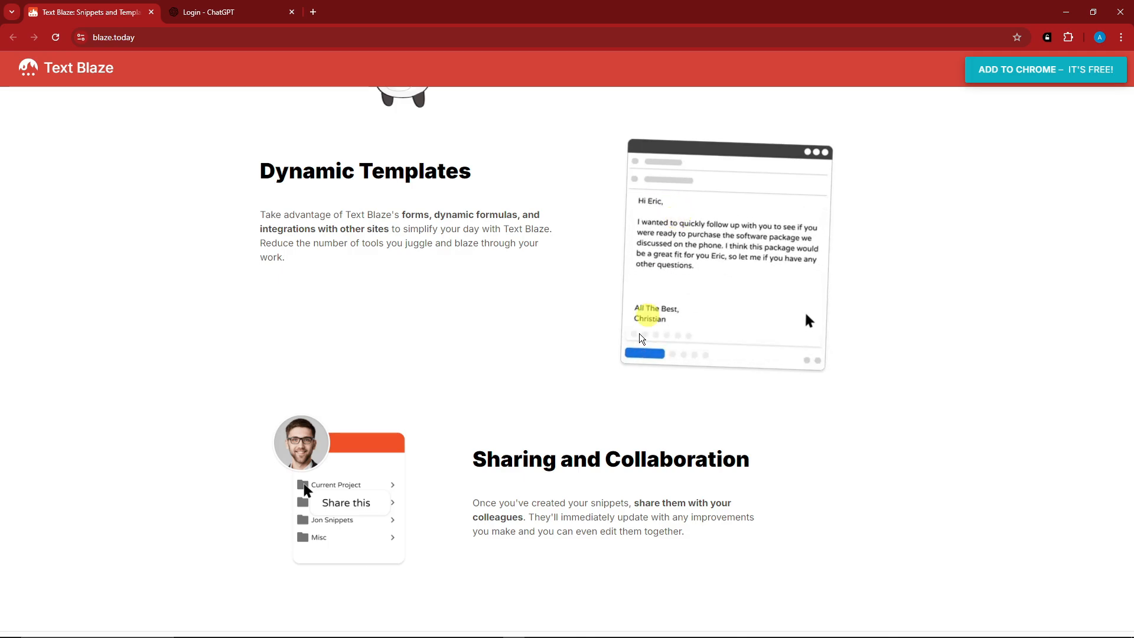
scroll(594, 461, up, 7)
scroll(594, 458, up, 12)
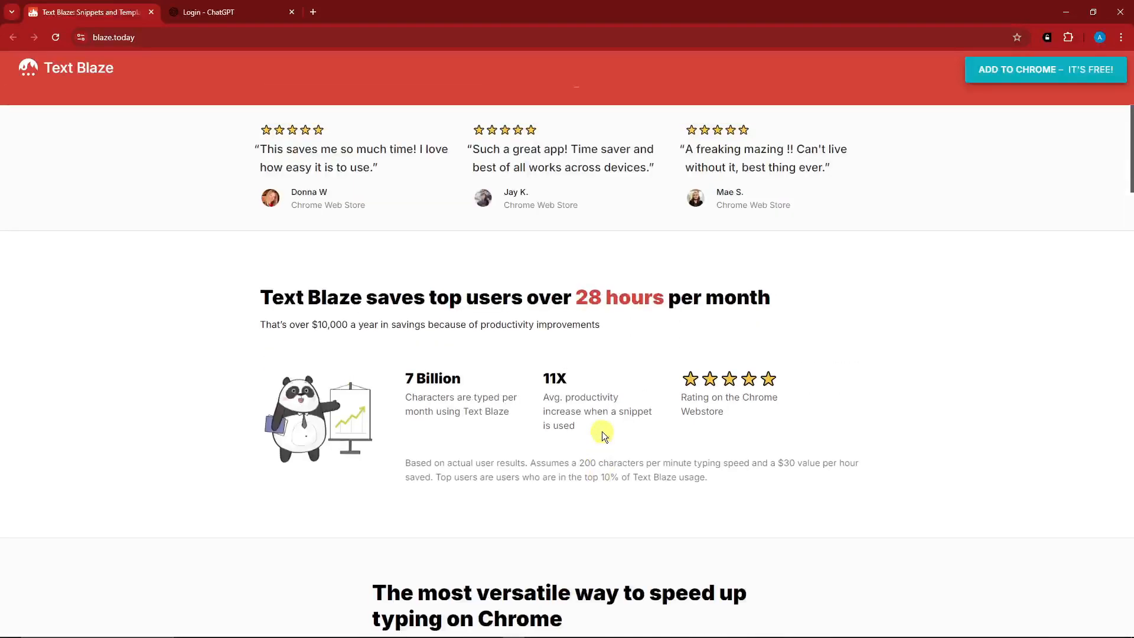
scroll(608, 418, up, 2)
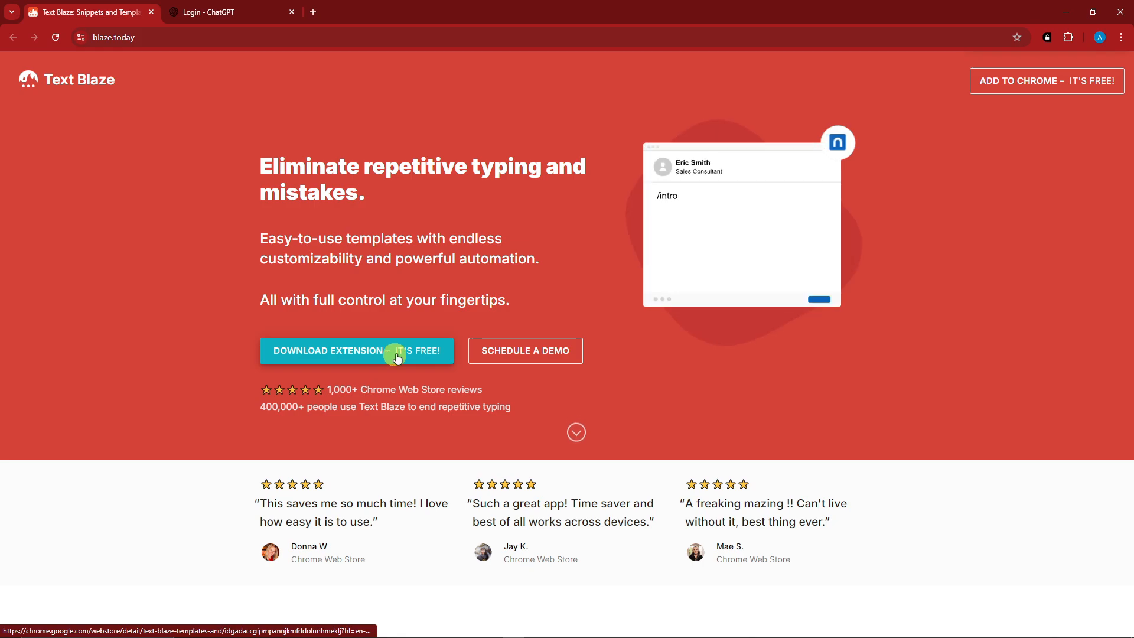
scroll(579, 436, down, 3)
scroll(577, 435, down, 8)
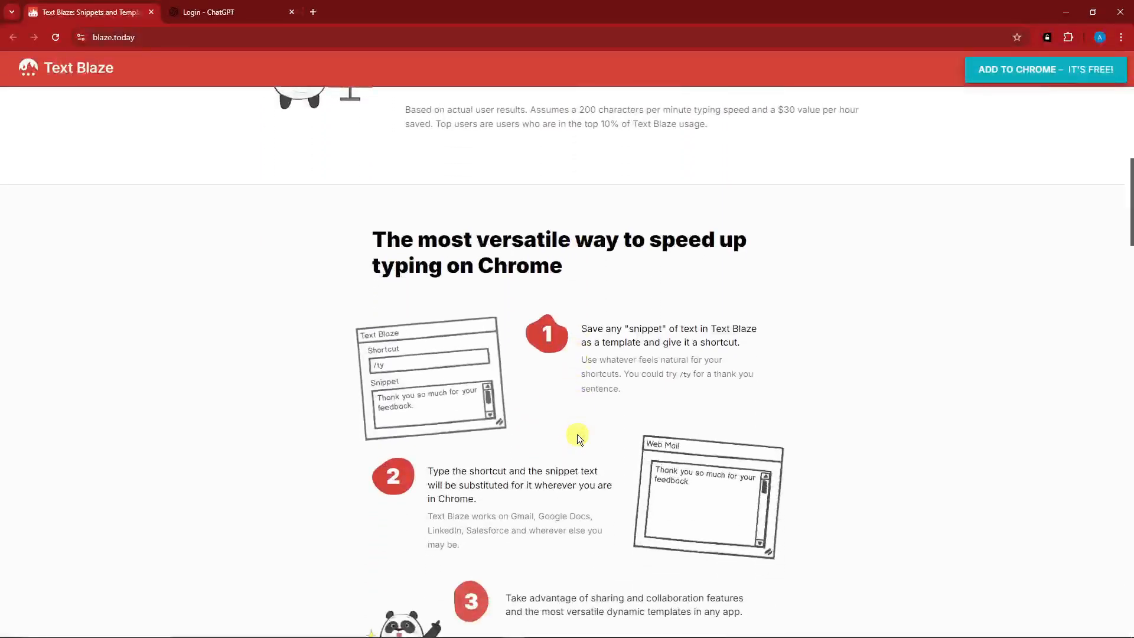
scroll(576, 434, up, 9)
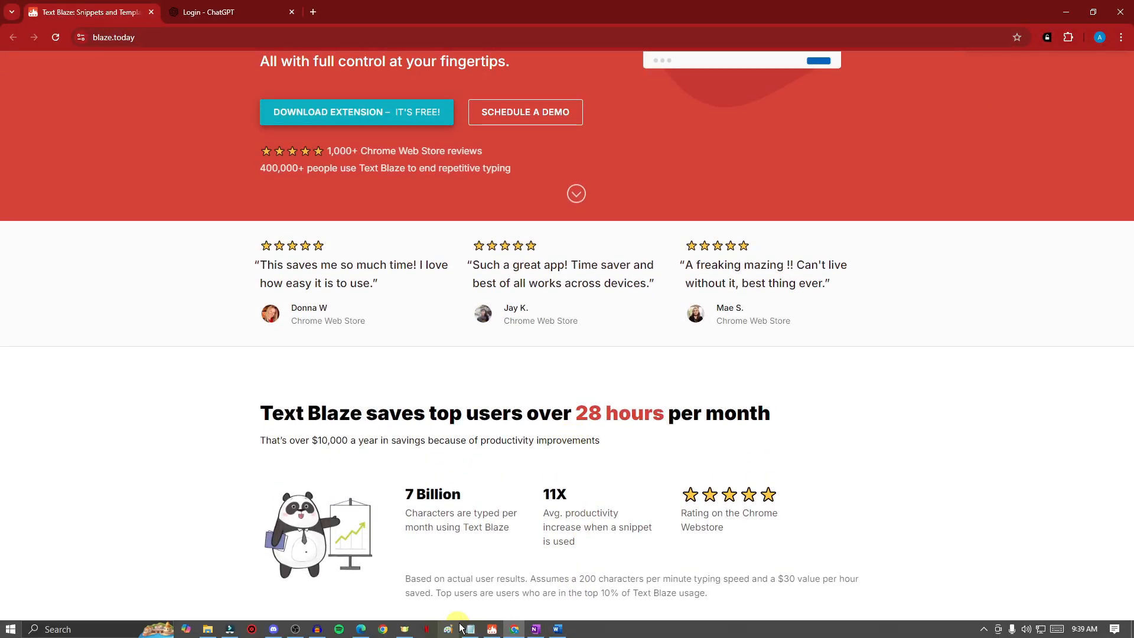
Step: Open the Text Blaze desktop app and delete all text from the 'Copy of Demo - Plain text' snippet
click(492, 632)
click(1091, 7)
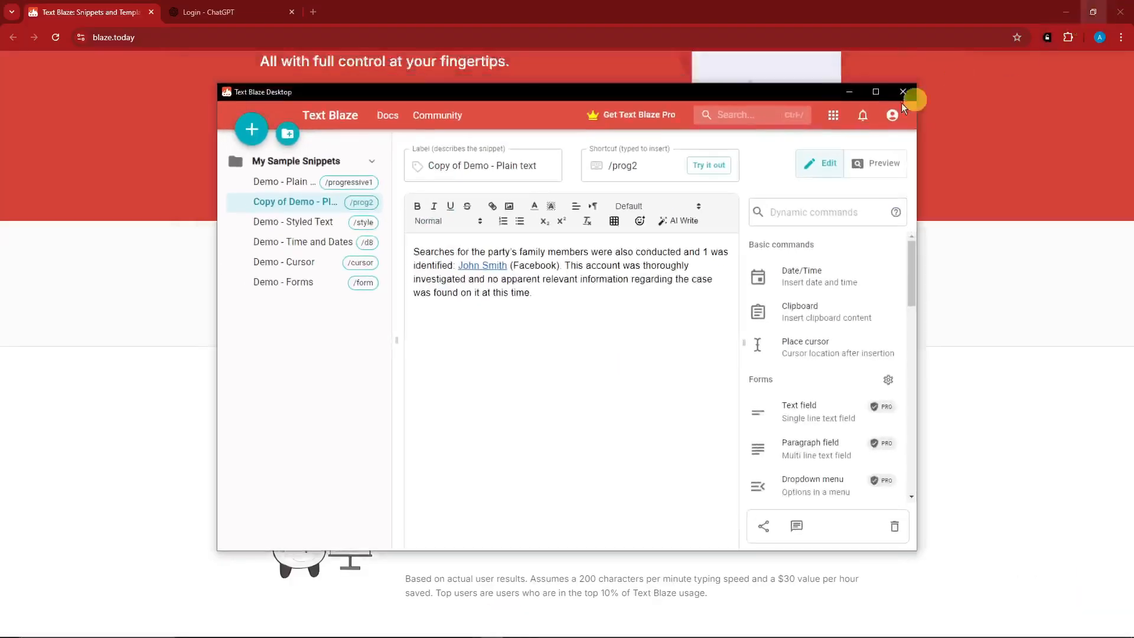
drag(677, 94, 494, 88)
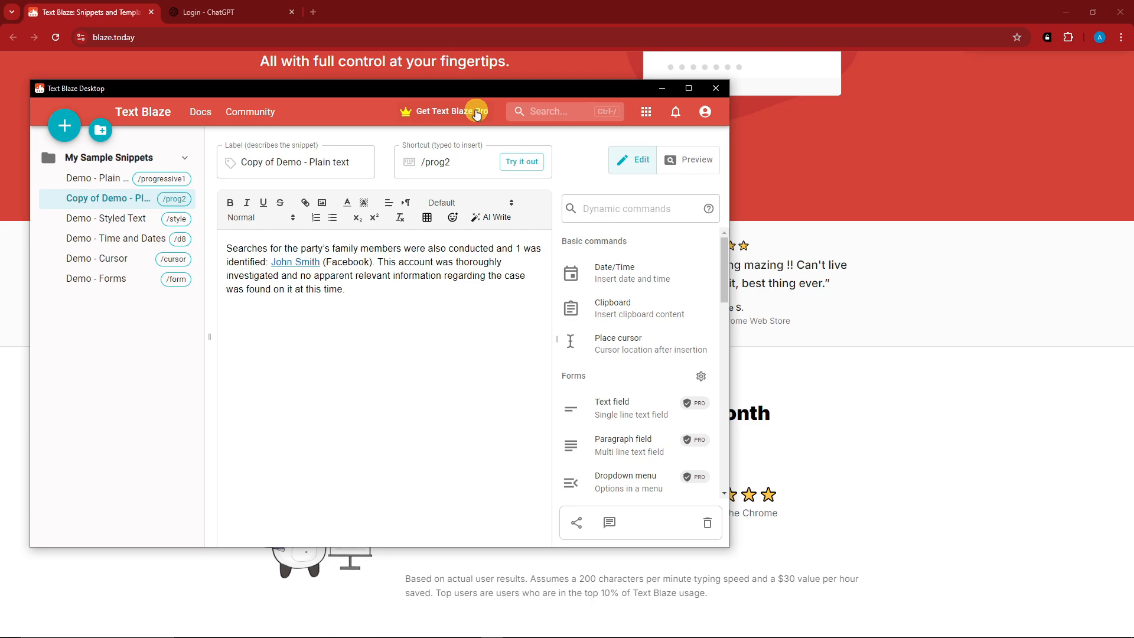
drag(346, 289, 229, 247)
key(BackSpace)
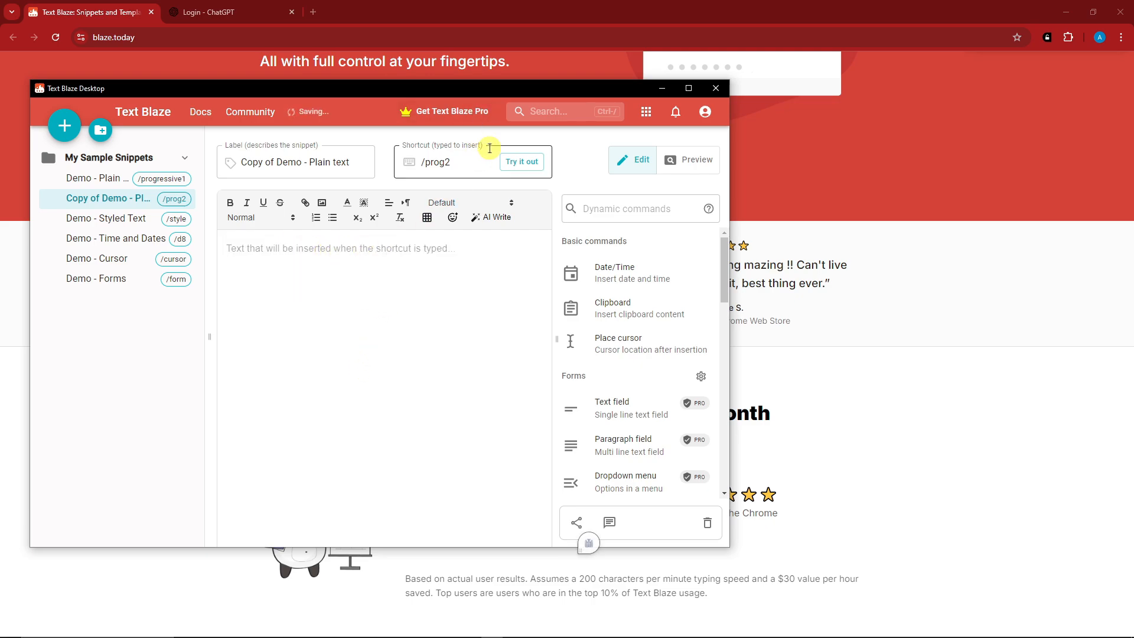
Step: Open the Get Text Blaze Pro page and review the plan prices and feature comparison
right_click(464, 116)
click(372, 112)
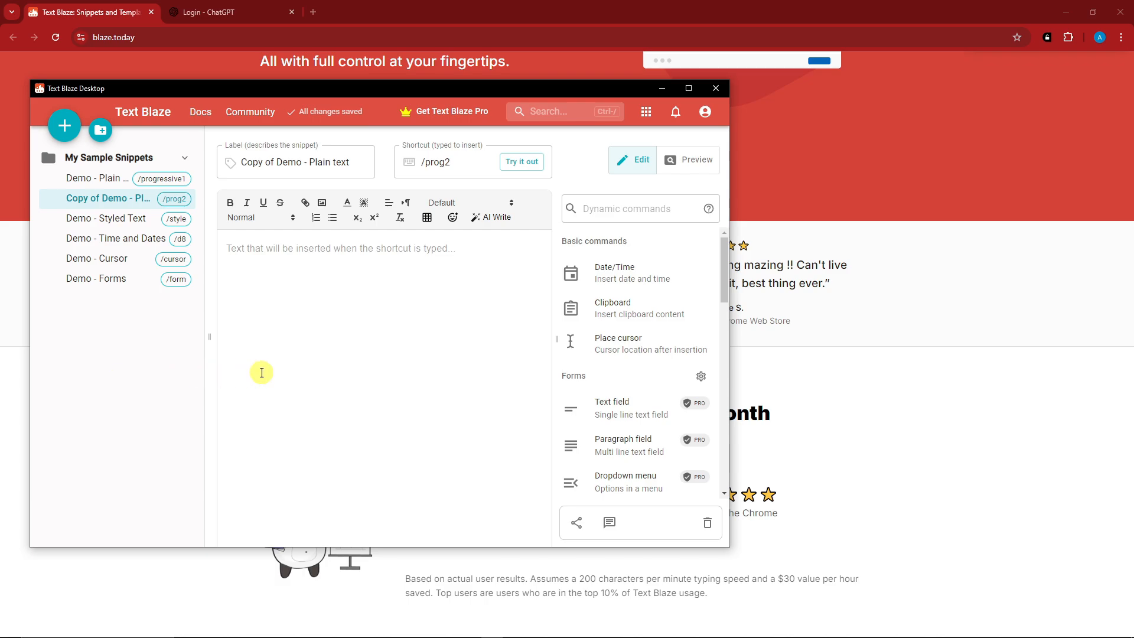
click(476, 113)
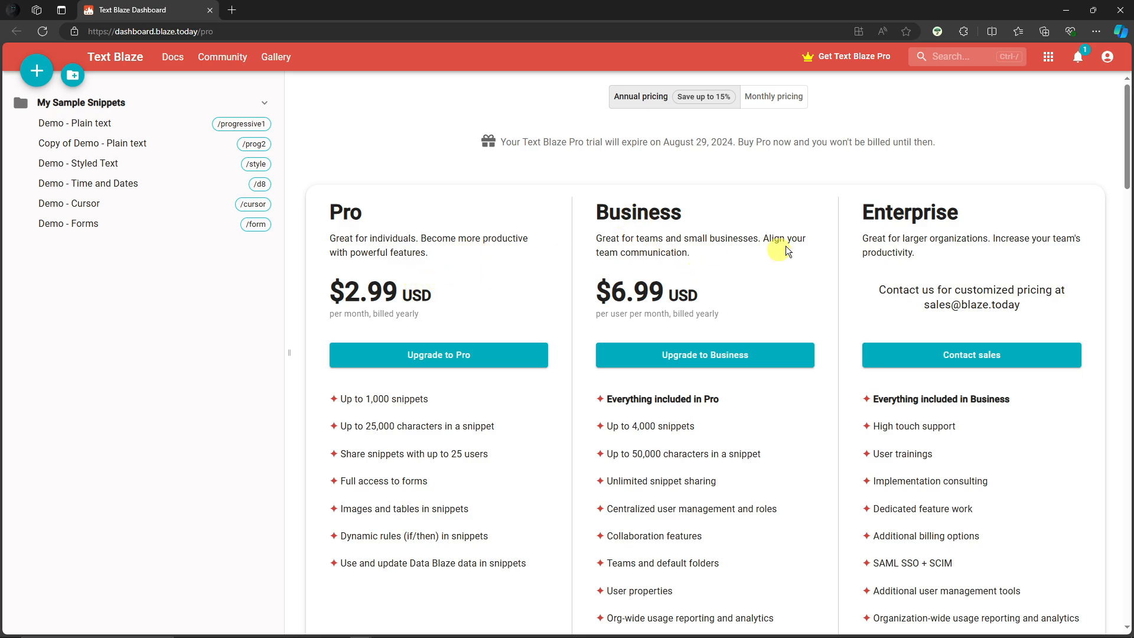
scroll(962, 487, down, 10)
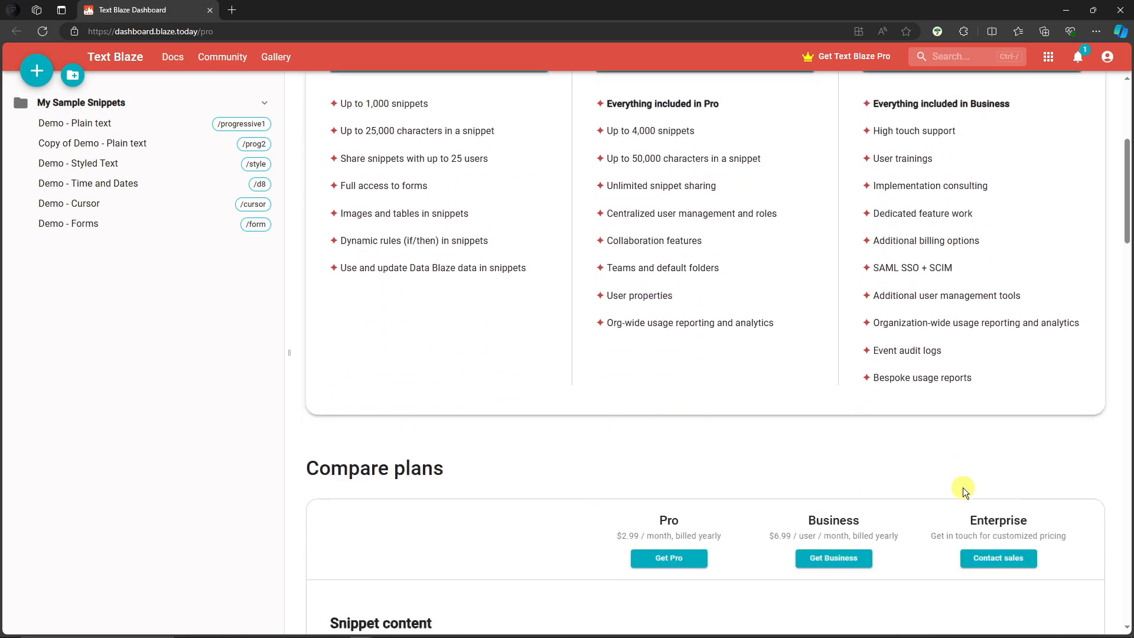
scroll(717, 509, down, 5)
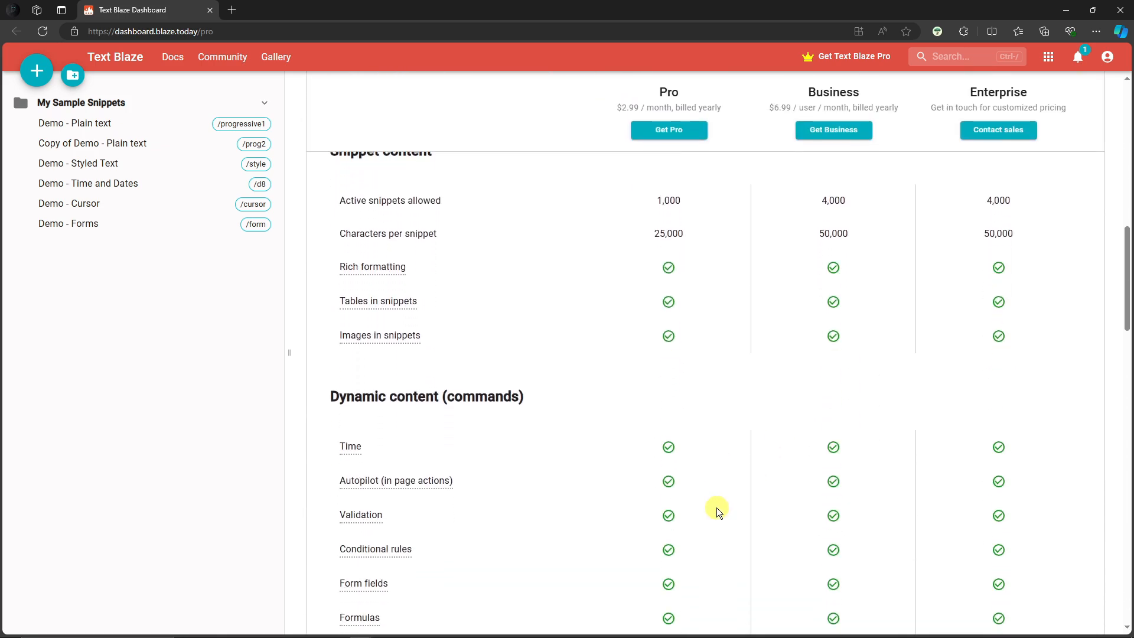
scroll(714, 507, down, 6)
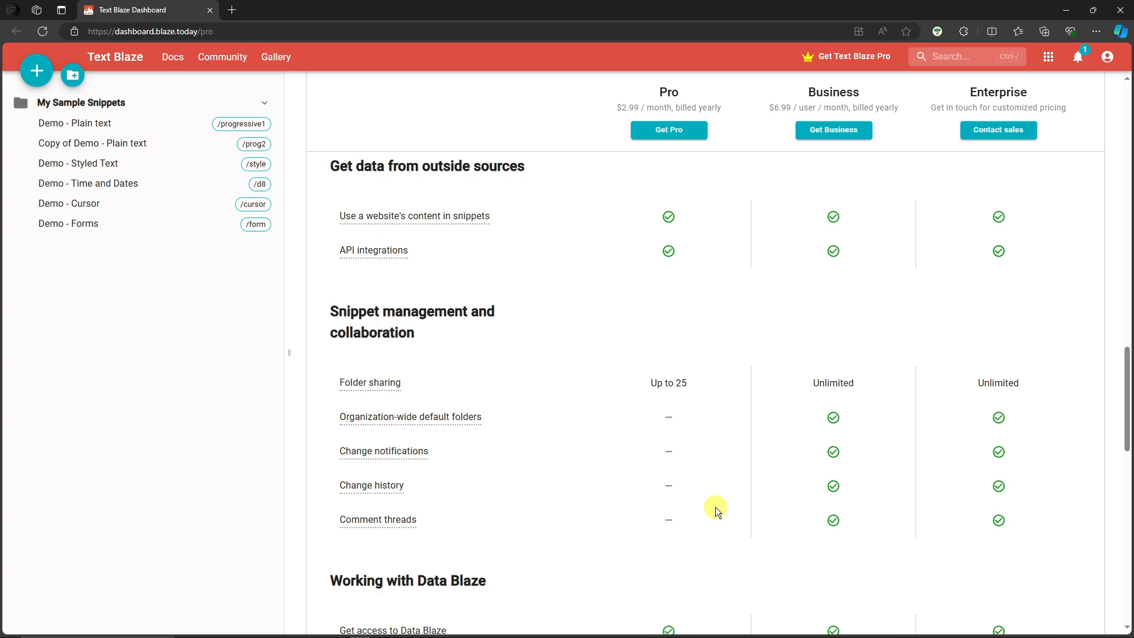
scroll(716, 506, up, 20)
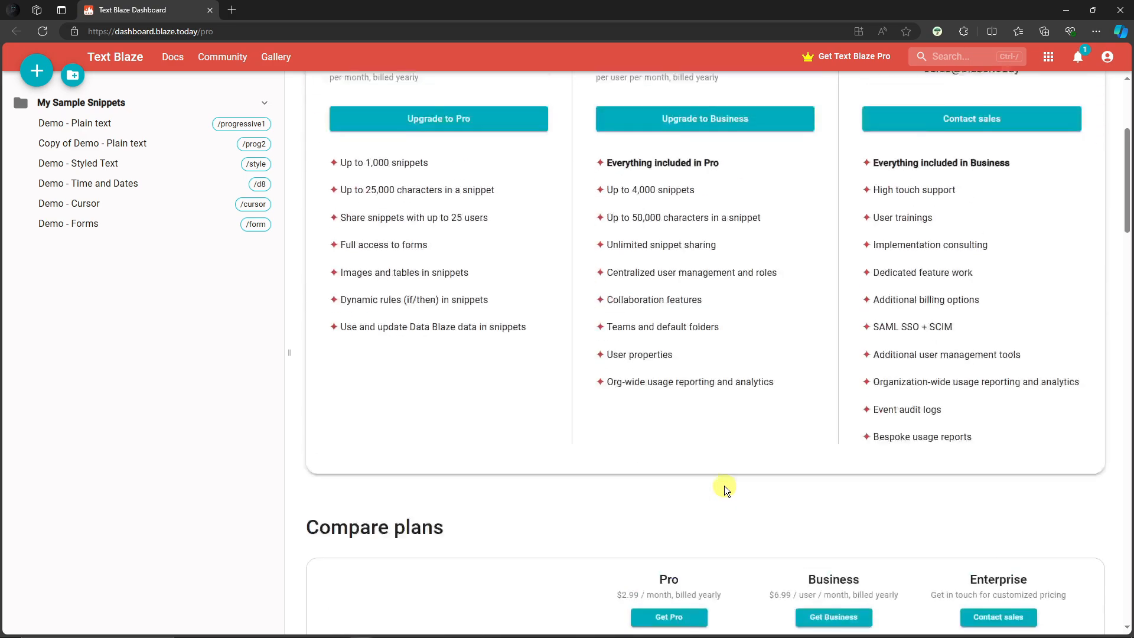
scroll(728, 478, up, 2)
scroll(731, 478, down, 7)
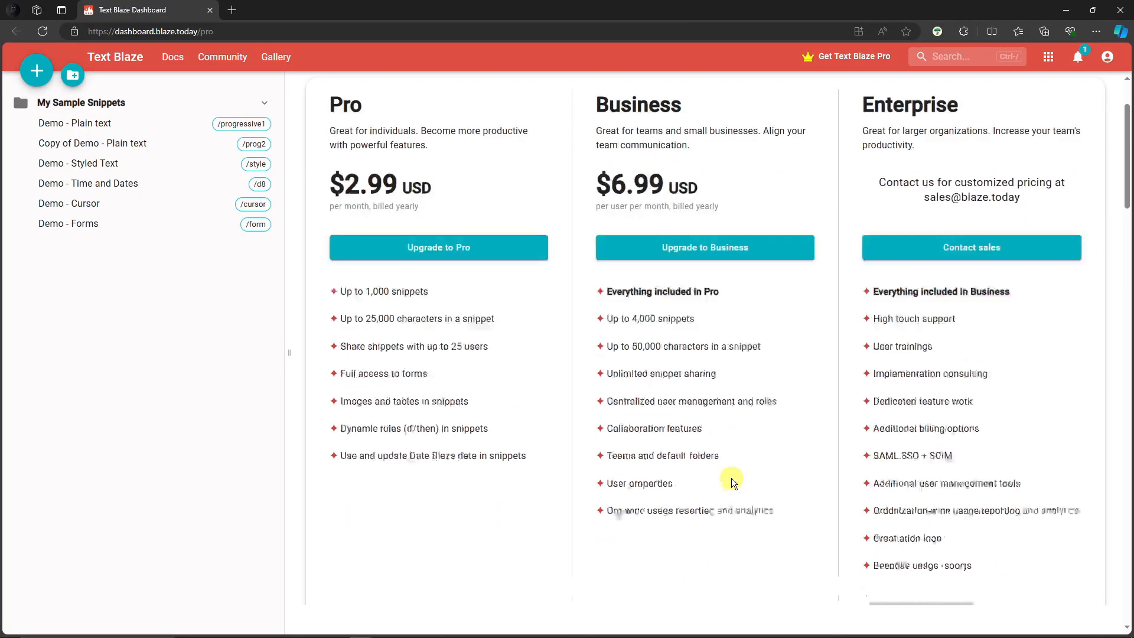
scroll(731, 478, down, 9)
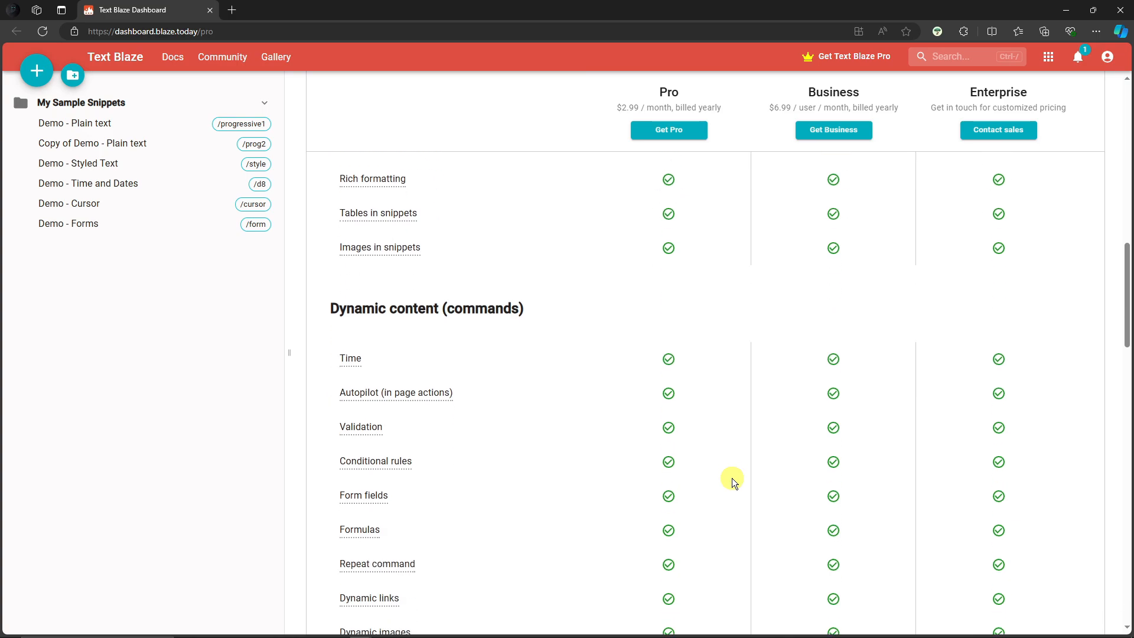
scroll(732, 477, up, 1)
scroll(732, 477, down, 7)
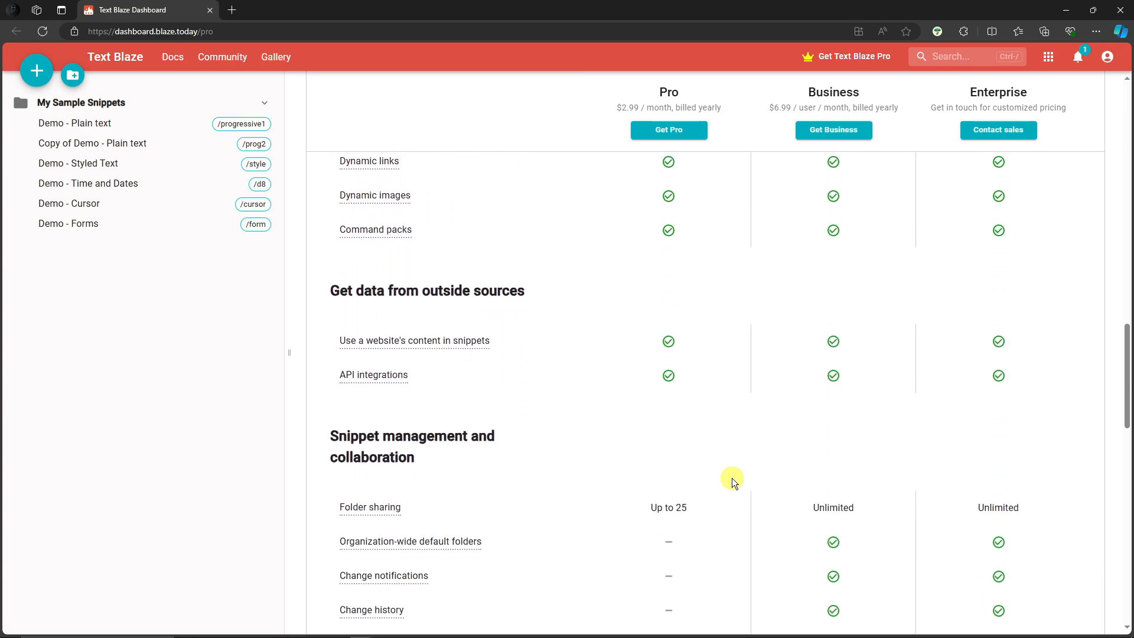
scroll(731, 477, down, 5)
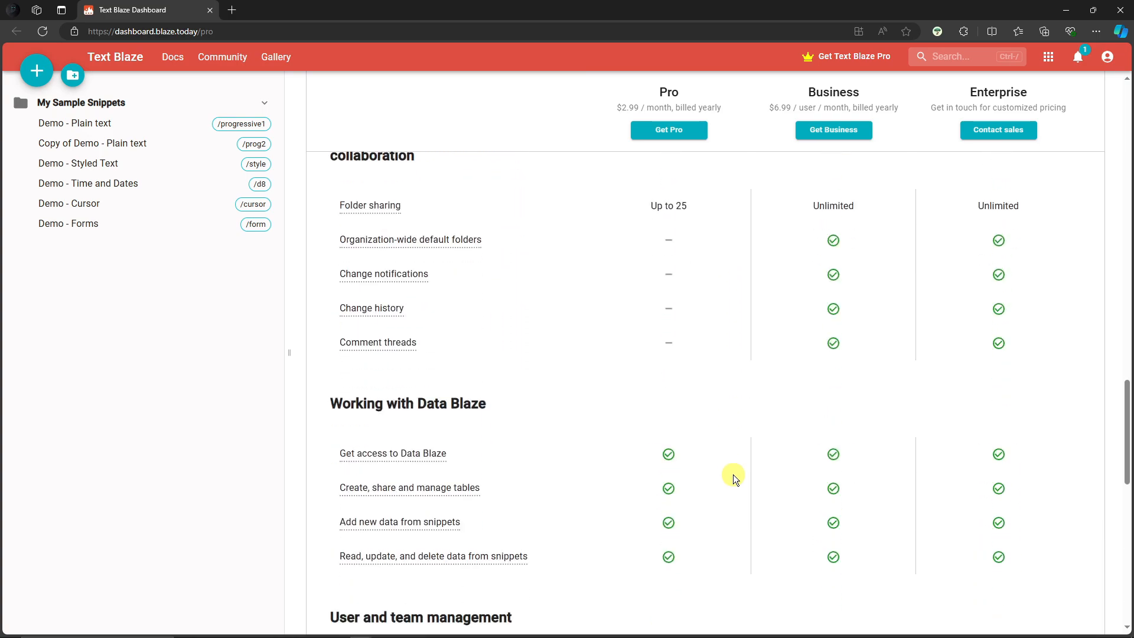
scroll(732, 473, up, 5)
scroll(733, 473, up, 15)
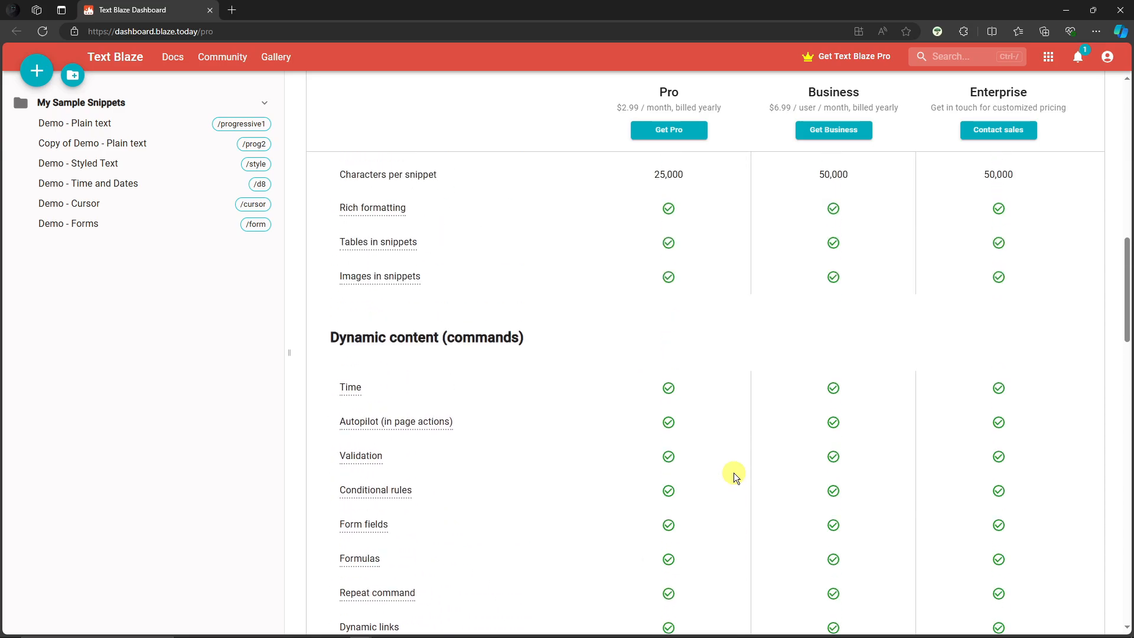
scroll(736, 466, up, 6)
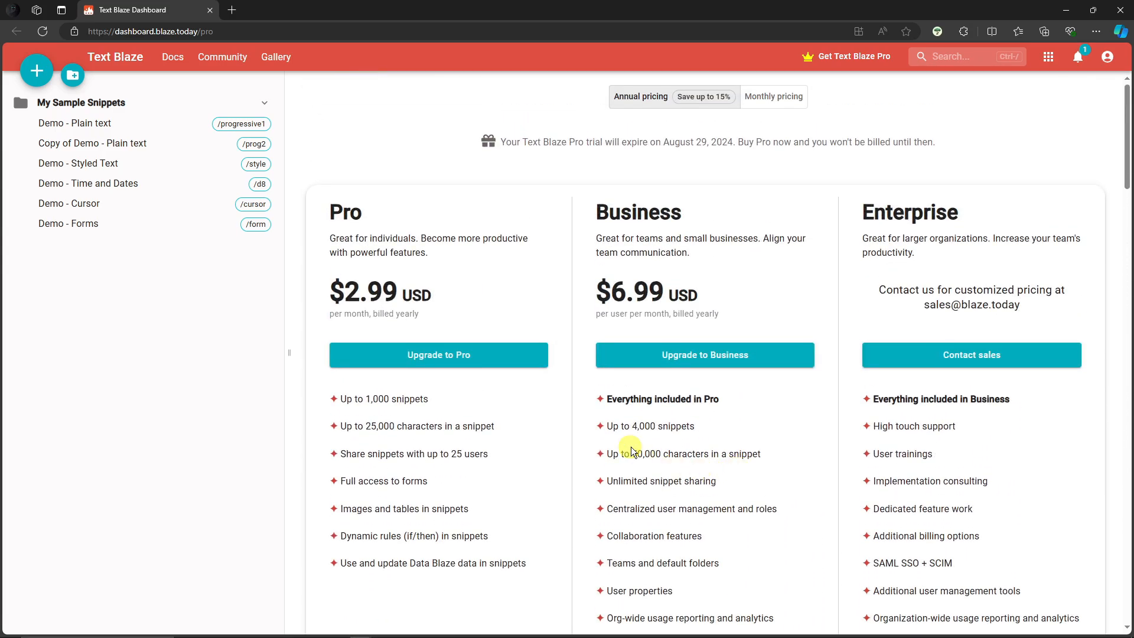
Step: Return to the desktop app and browse the sample snippets, ending on Demo - Styled Text and its /style shortcut
mouse_move(533, 634)
click(492, 629)
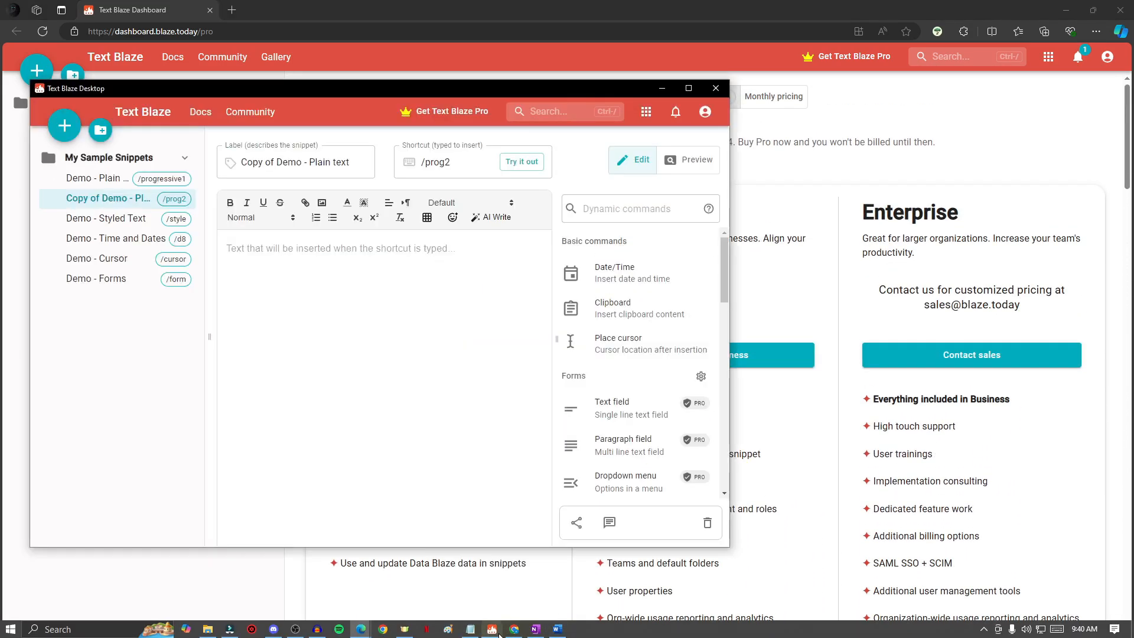
drag(396, 93, 511, 88)
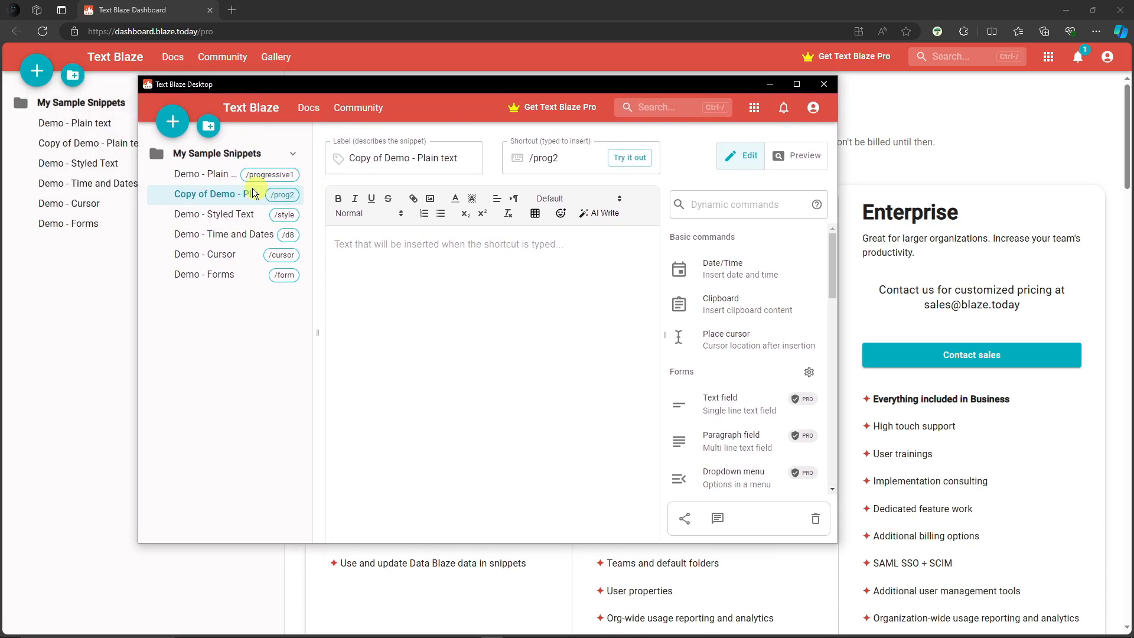
click(203, 174)
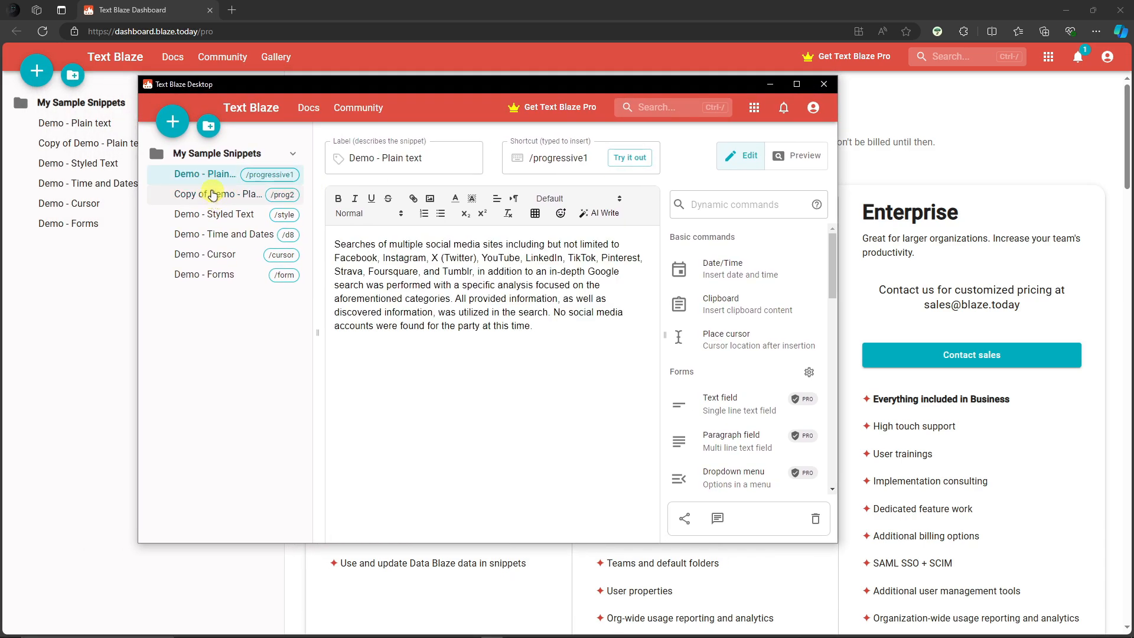
click(212, 194)
click(218, 216)
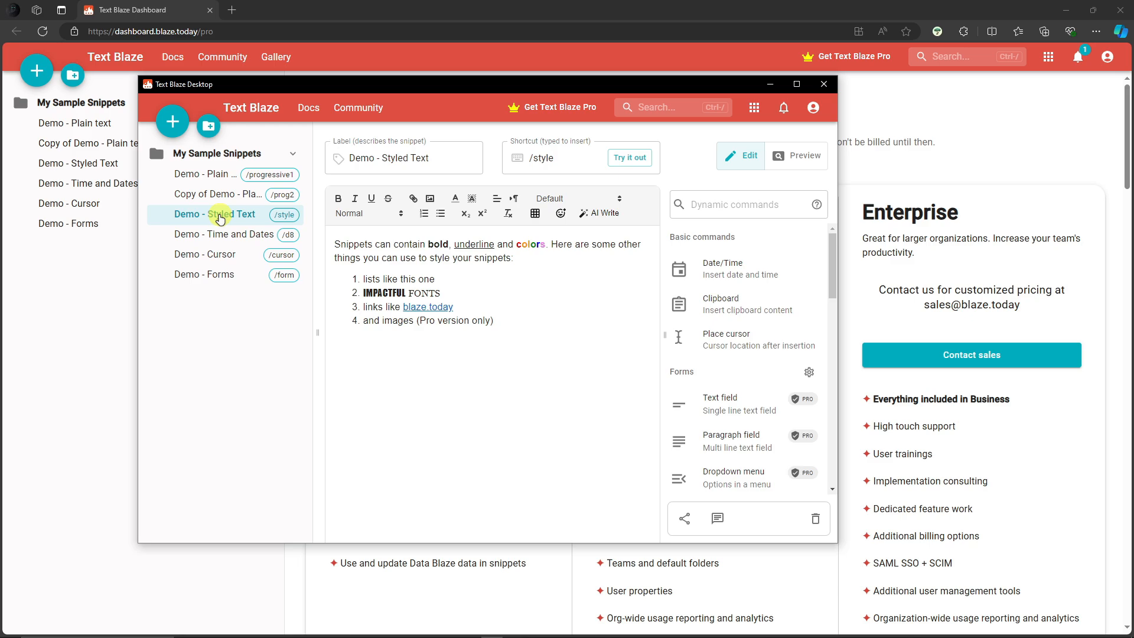
drag(537, 158, 585, 159)
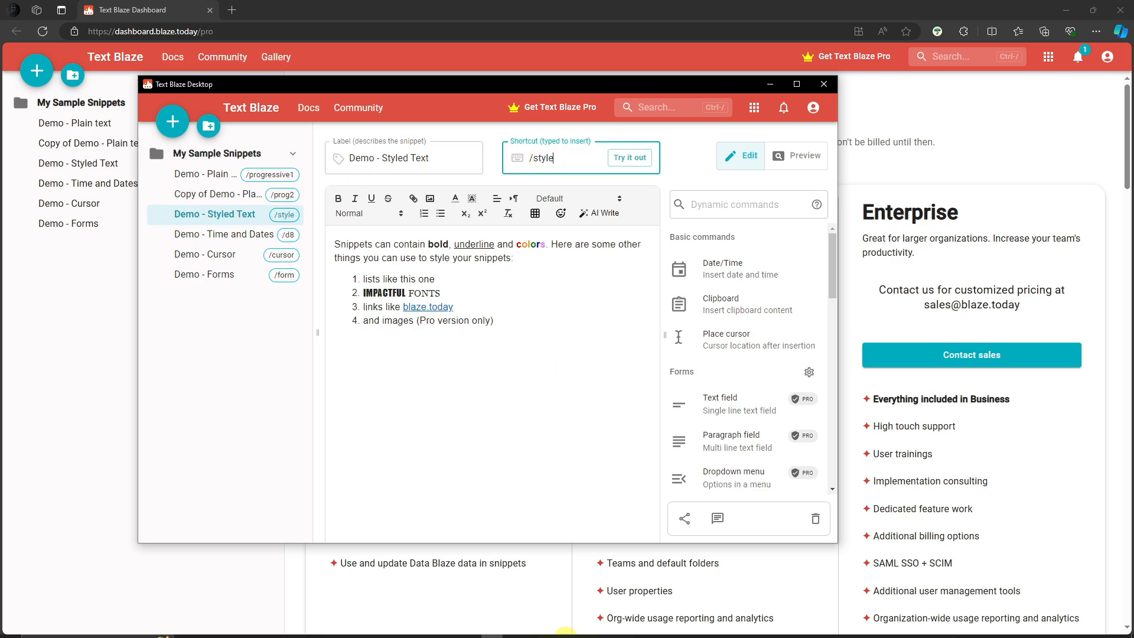
Step: Switch to OneNote and delete all existing text from the current page
click(536, 632)
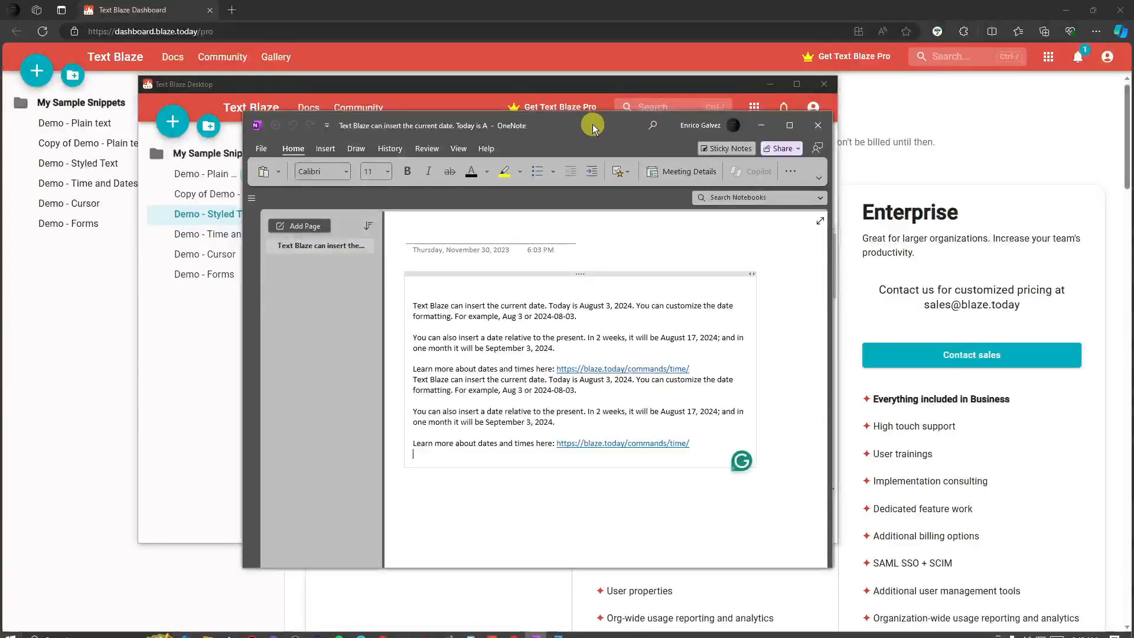
drag(593, 124, 838, 150)
click(860, 487)
triple_click(860, 488)
key(BackSpace)
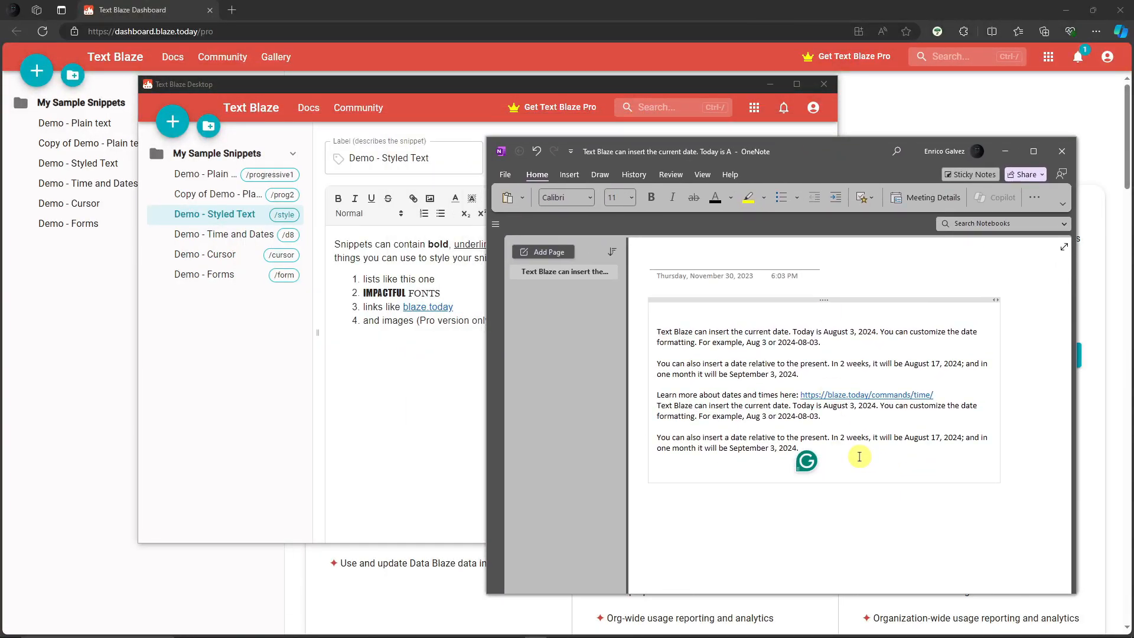
drag(860, 454, 687, 313)
key(BackSpace)
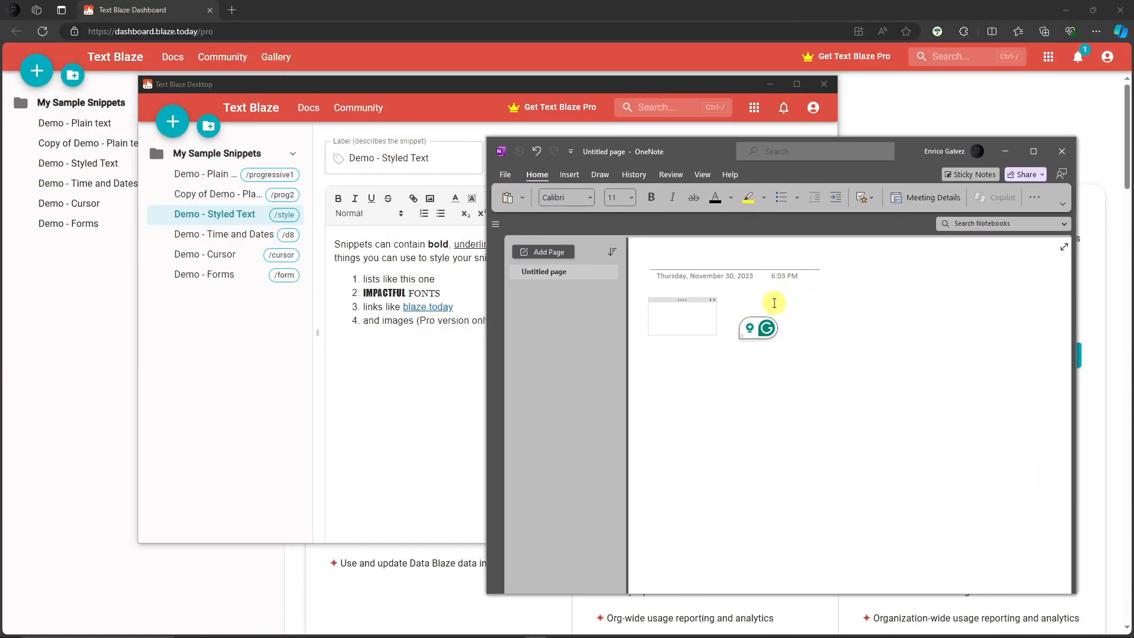
Step: Type the /style shortcut on the OneNote page to insert the Styled Text snippet
click(678, 261)
drag(885, 148, 996, 118)
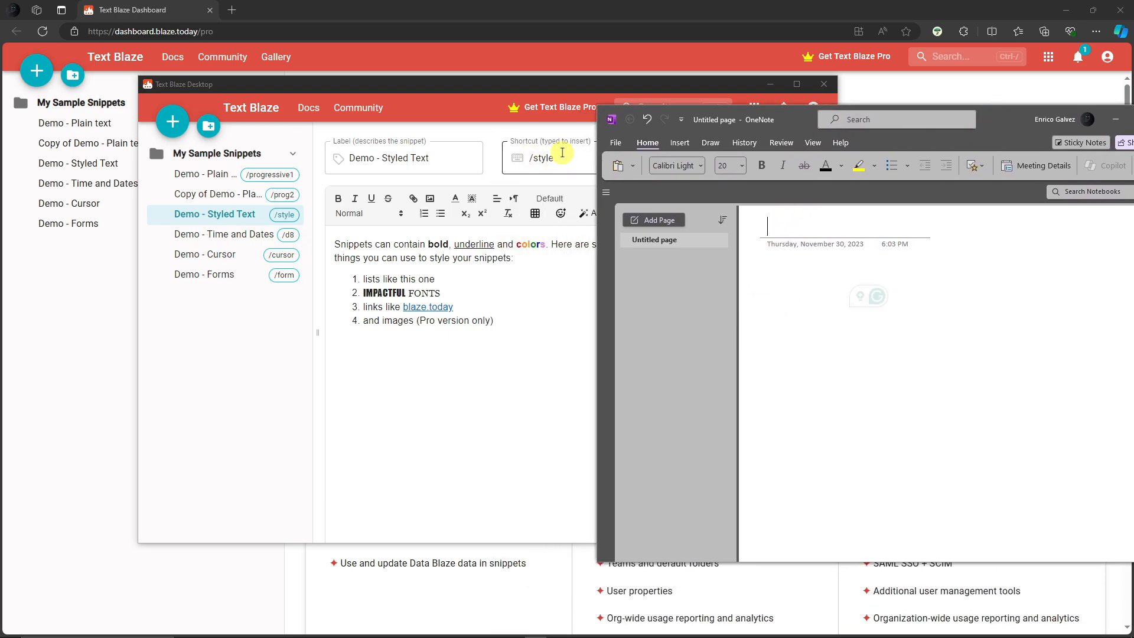
text(/sty)
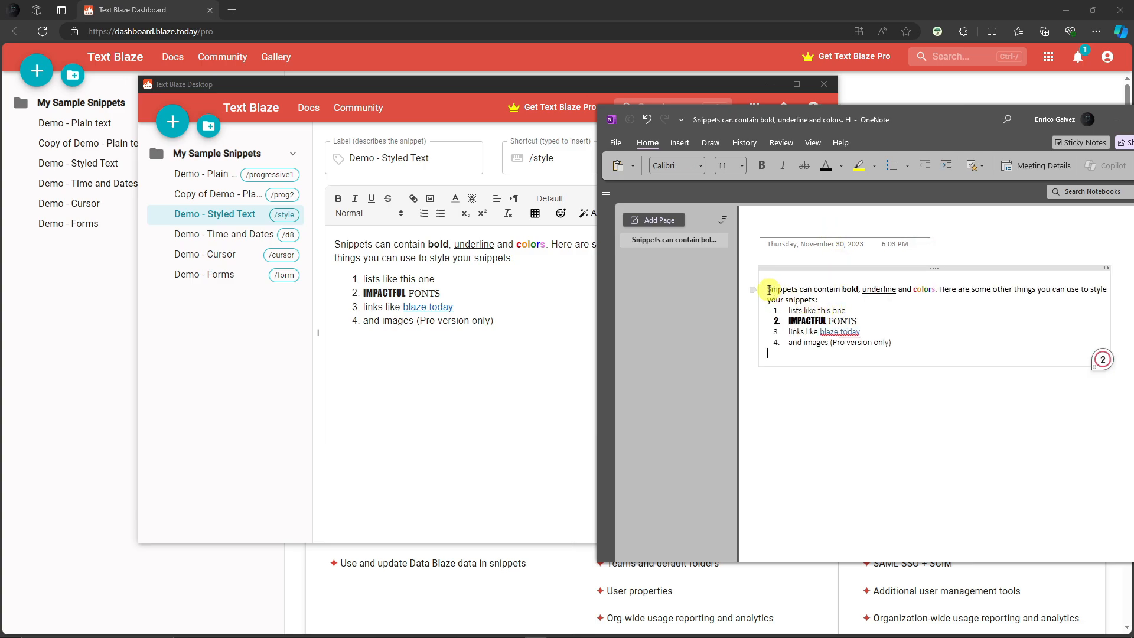
Step: Inspect the inserted snippet's formatting in OneNote, selecting the IMPACTFUL FONTS line
drag(761, 288, 921, 338)
click(918, 353)
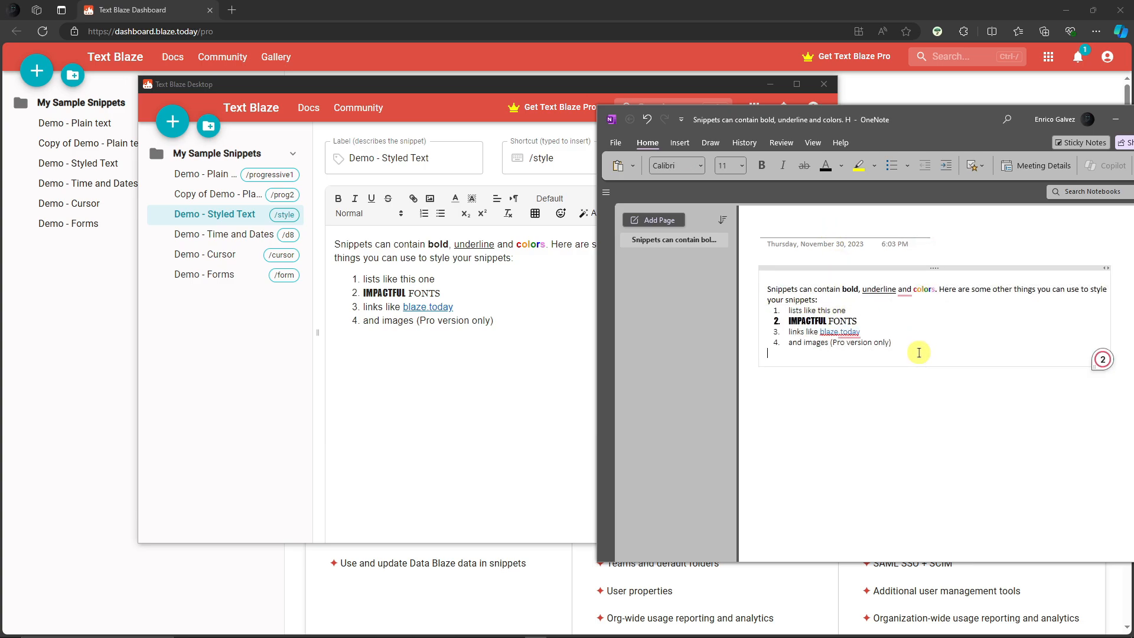
double_click(807, 320)
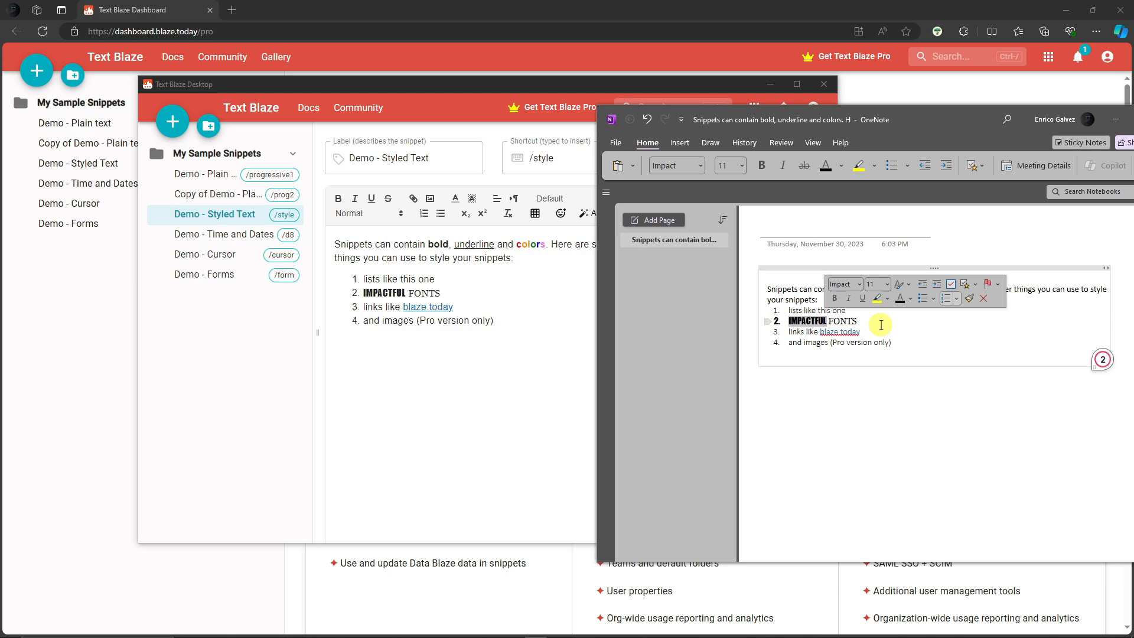
Step: Insert the /d8 Time and Dates snippet below the styled text on the OneNote page
click(878, 294)
click(931, 352)
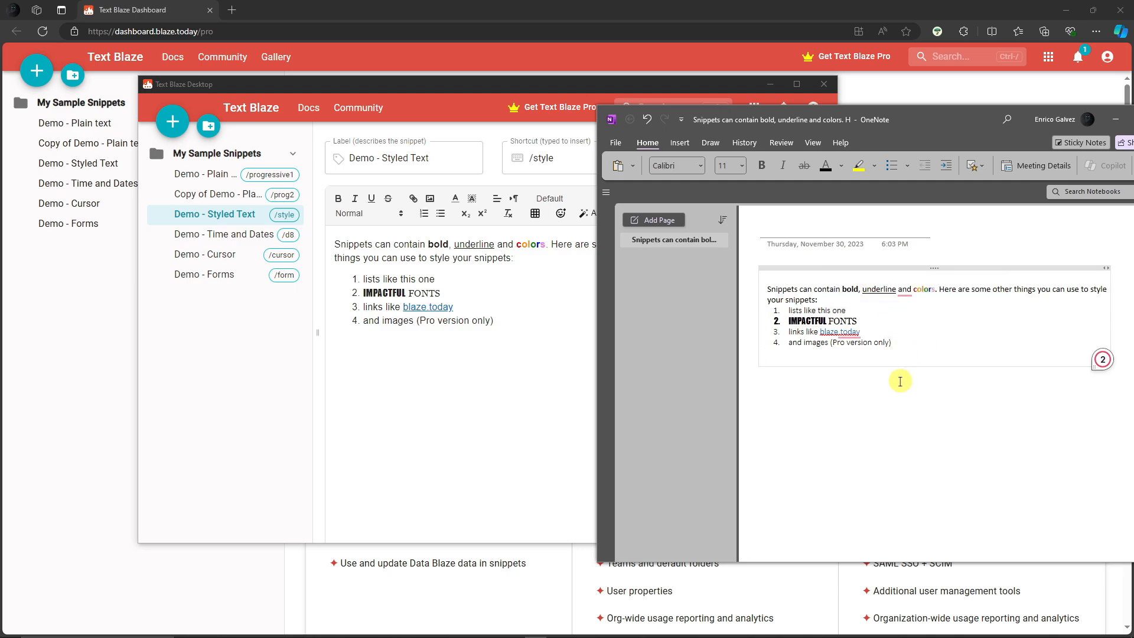
key(Return)
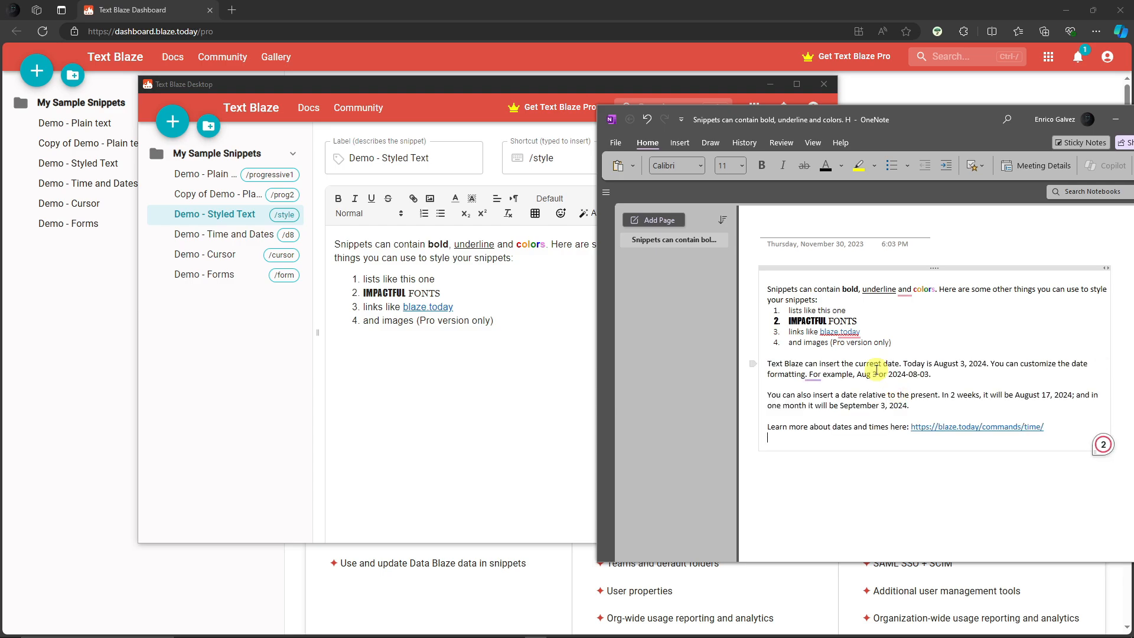
Step: Compare the inserted date sentence with the system clock's calendar
drag(903, 363, 987, 366)
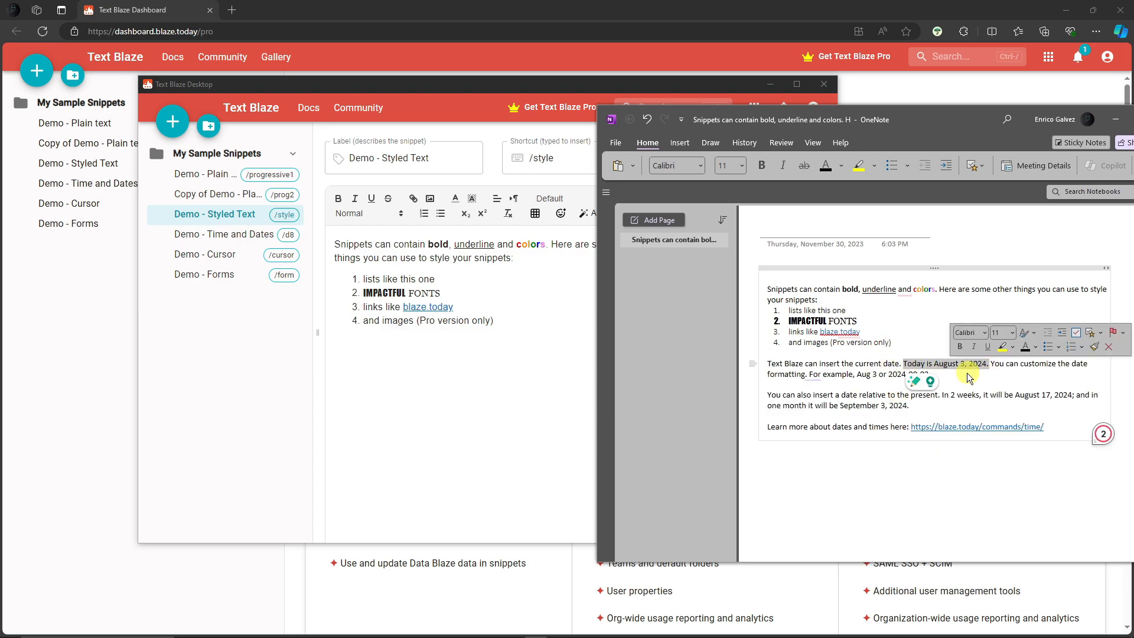
click(1086, 635)
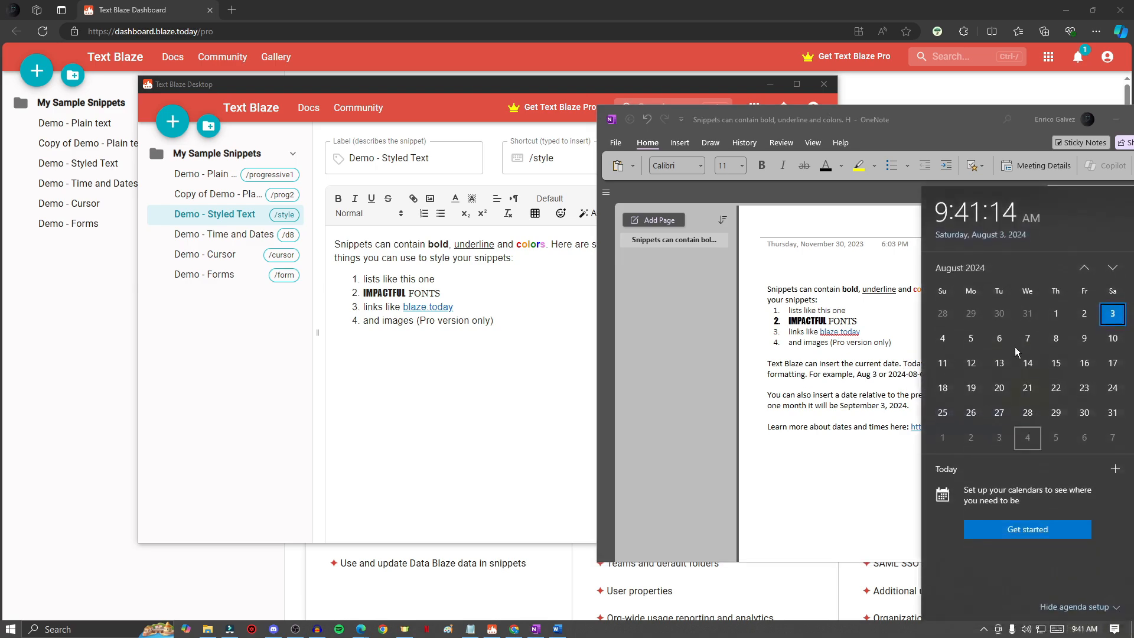
click(893, 335)
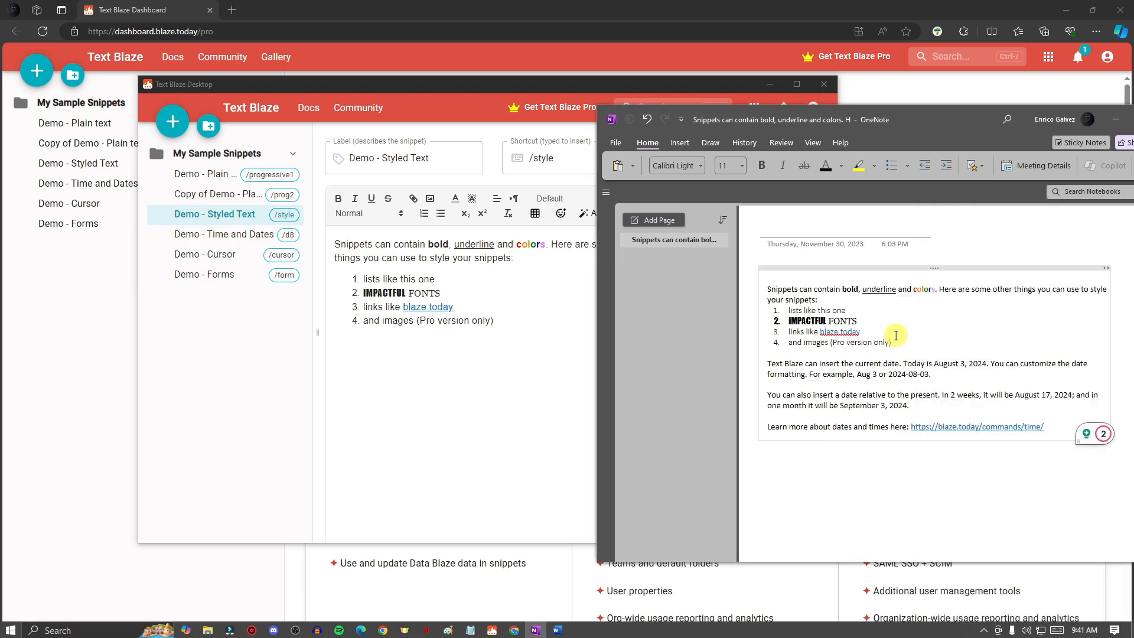
Step: Open the Demo - Forms snippet in the desktop app and read through its text and form fields
click(468, 312)
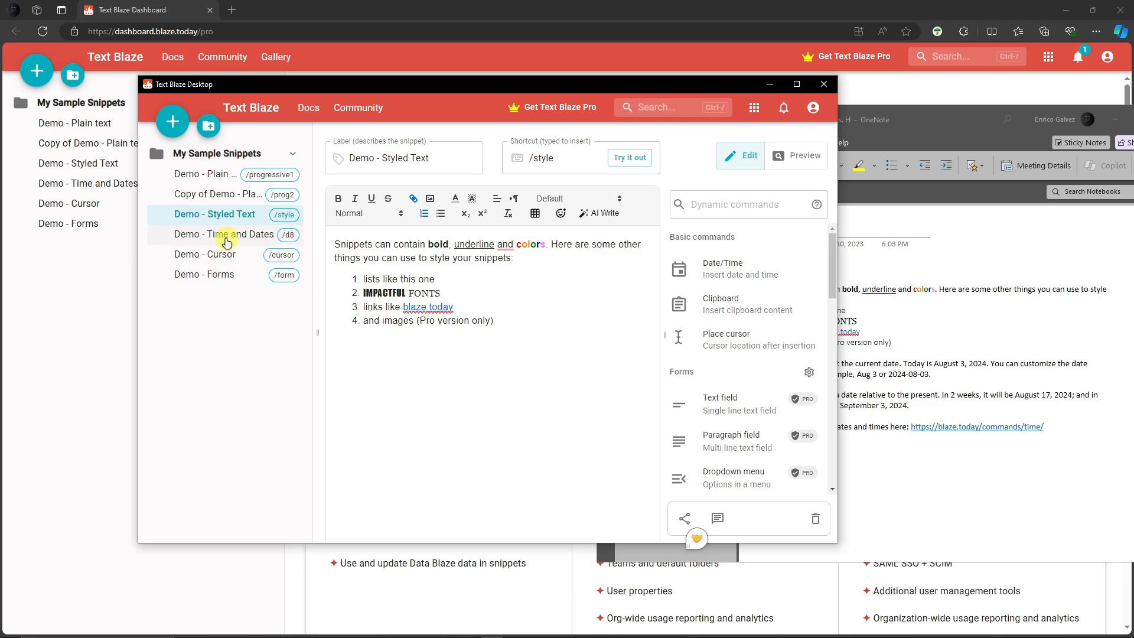
click(222, 274)
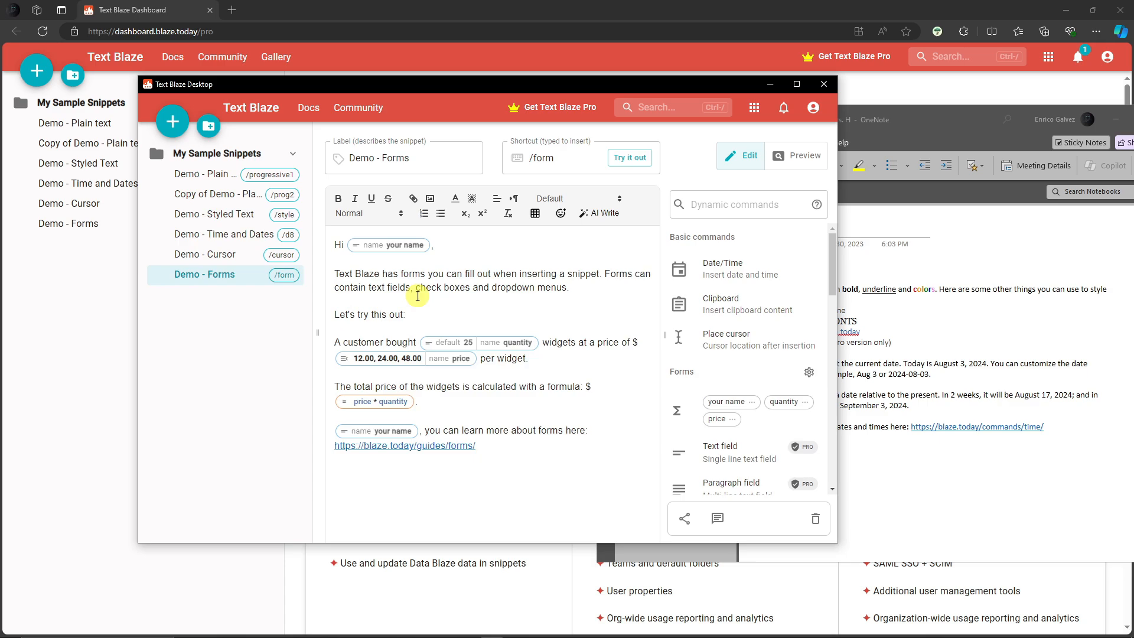
drag(334, 273, 567, 289)
click(398, 290)
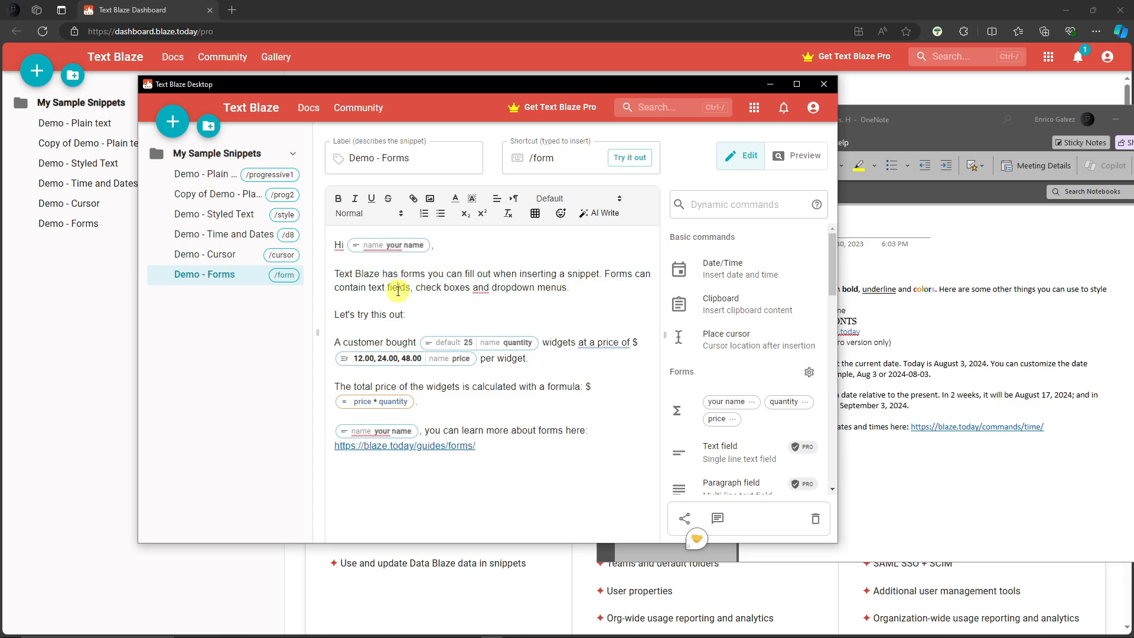
mouse_move(418, 288)
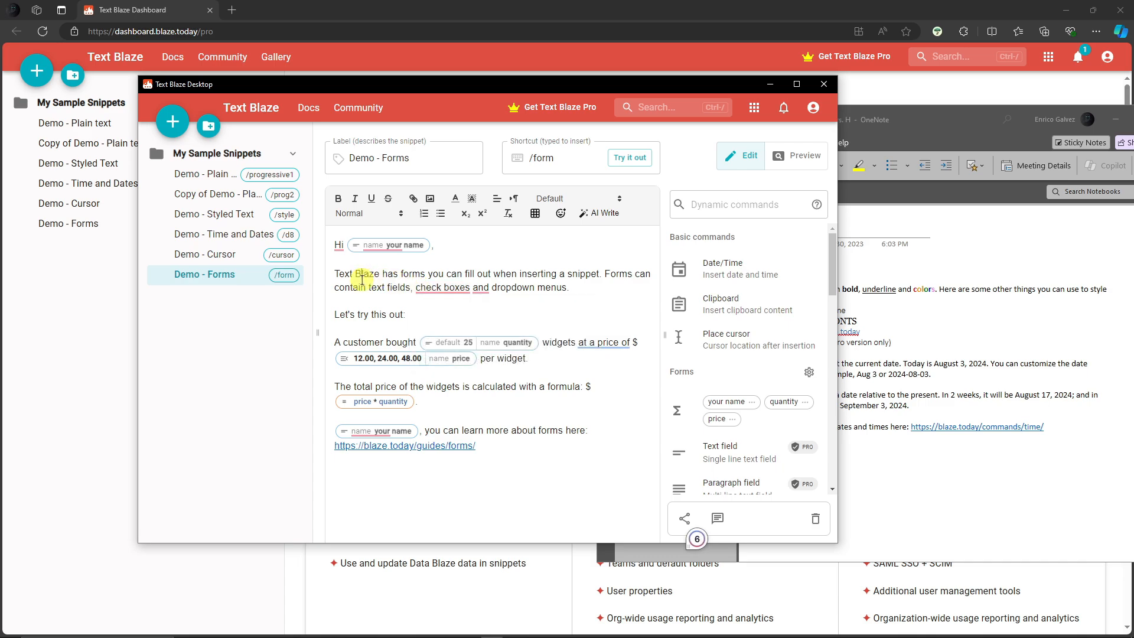
drag(337, 271, 609, 304)
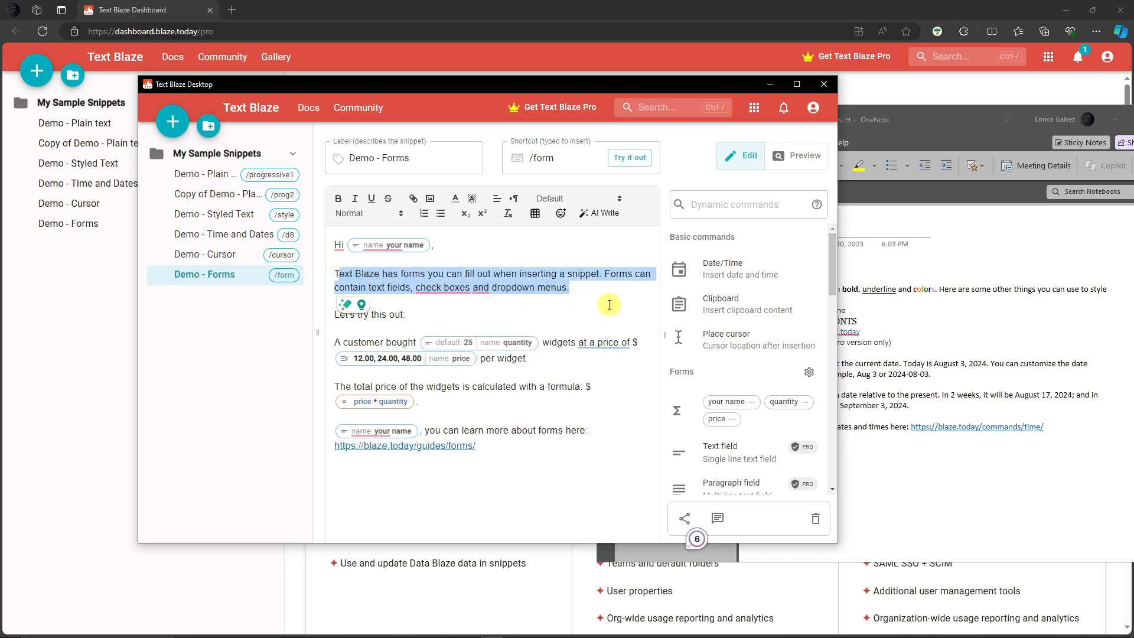
mouse_move(640, 636)
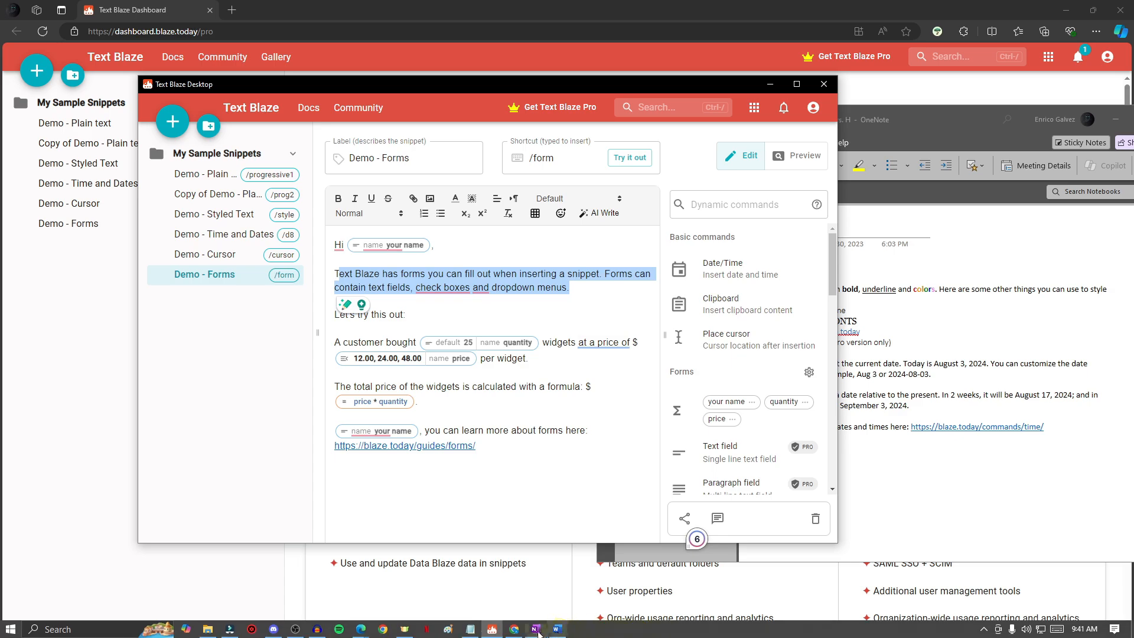
Step: Switch to Word and insert the /d8 and /style snippets into the blank document on separate lines
click(557, 630)
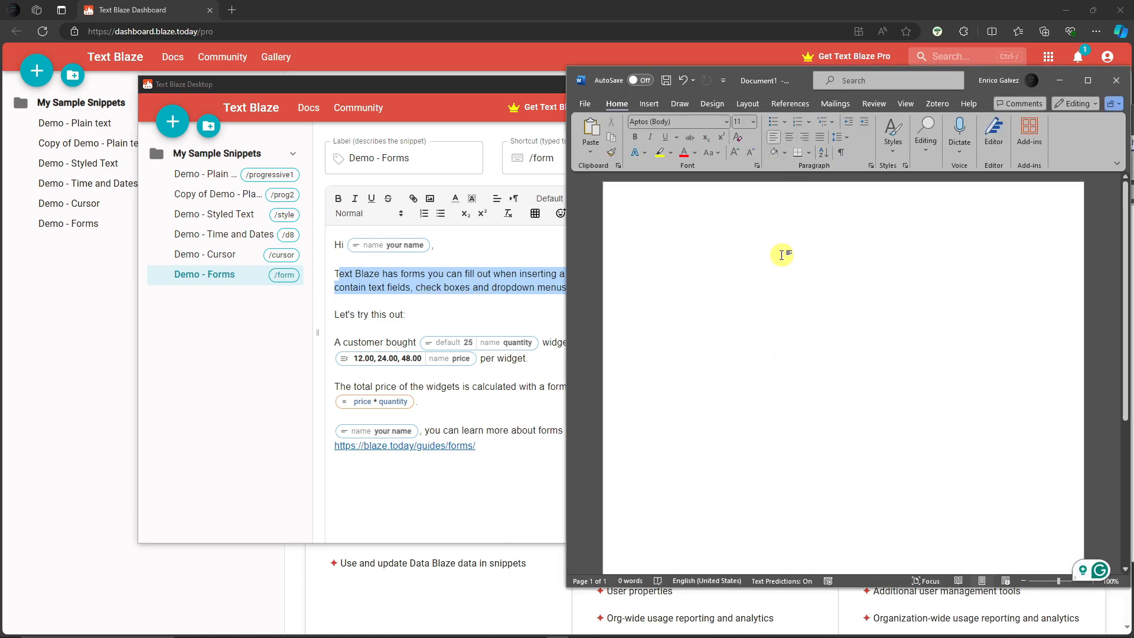
text(/d8)
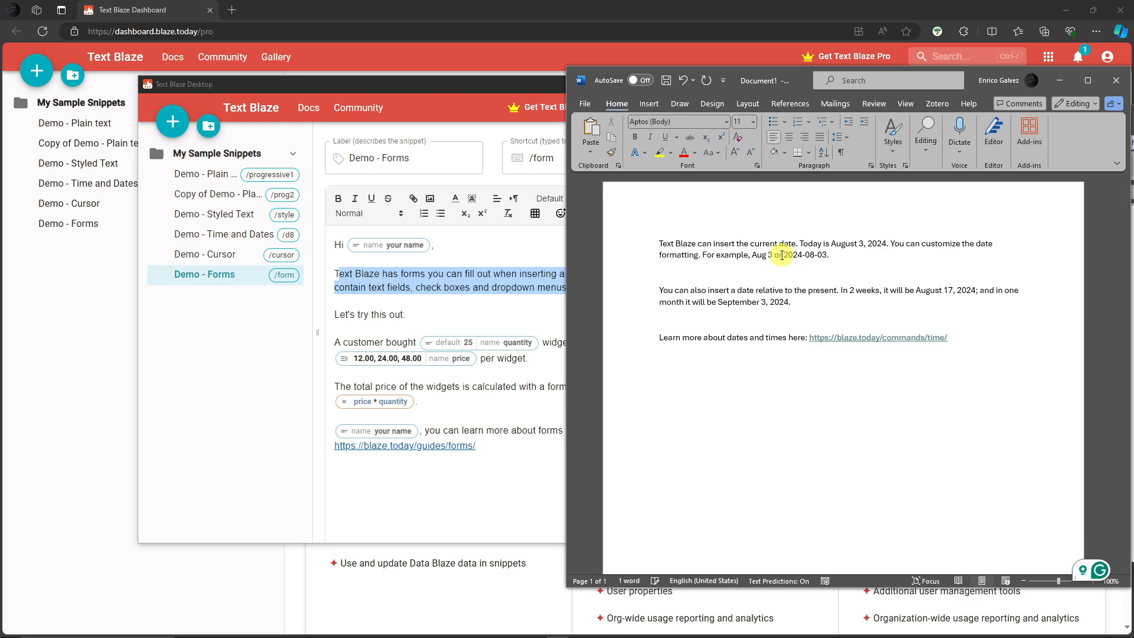
key(Return)
key(Return)
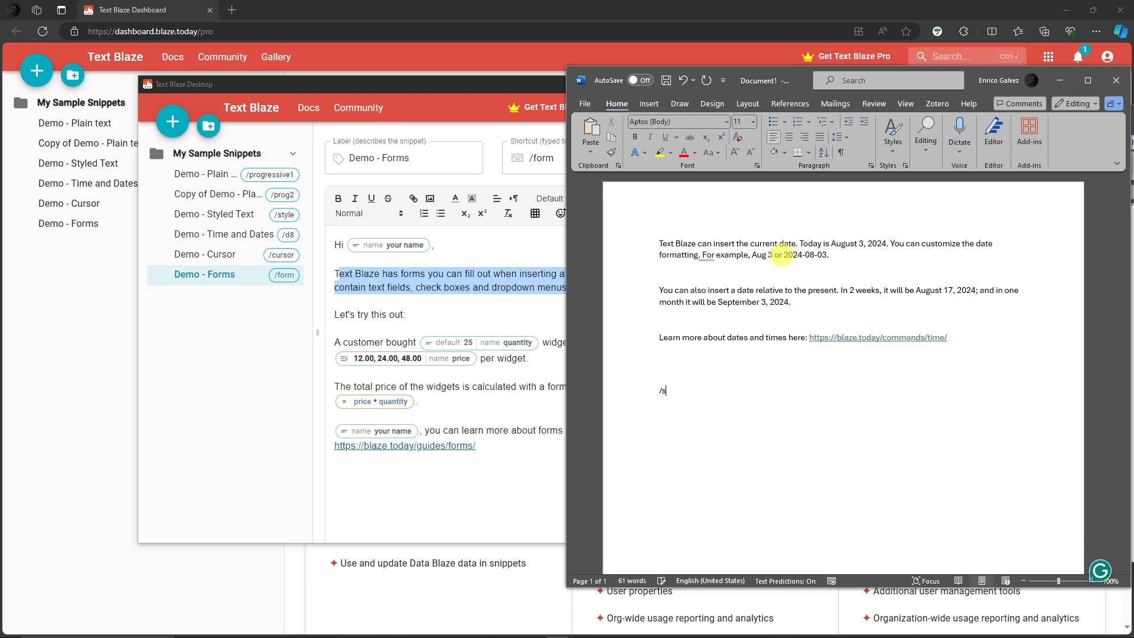
text(/style)
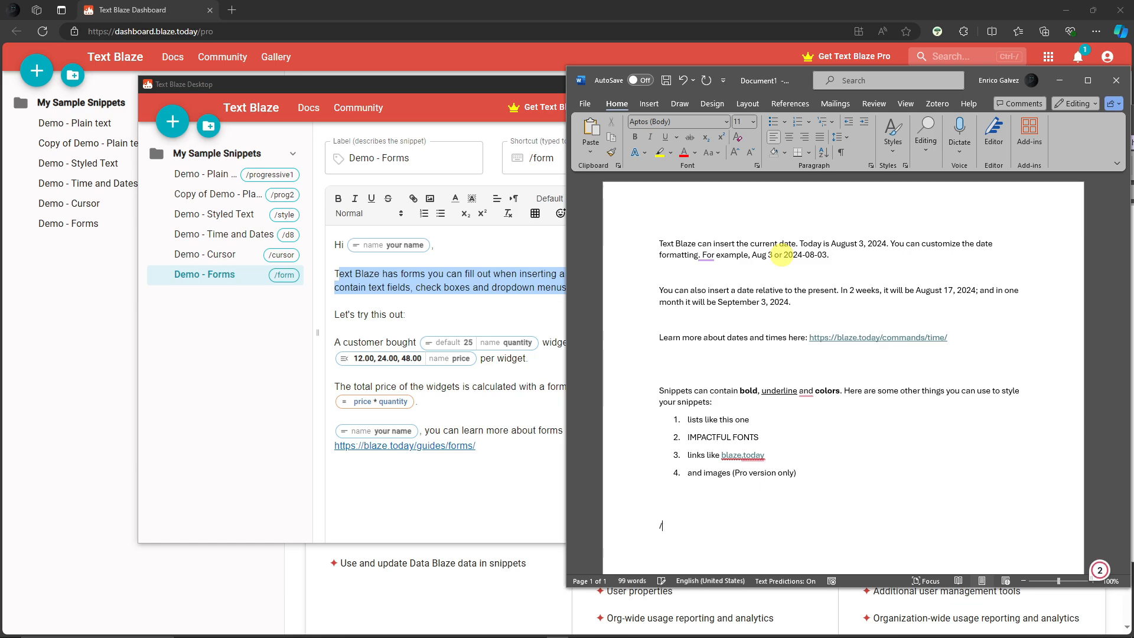
text(forms)
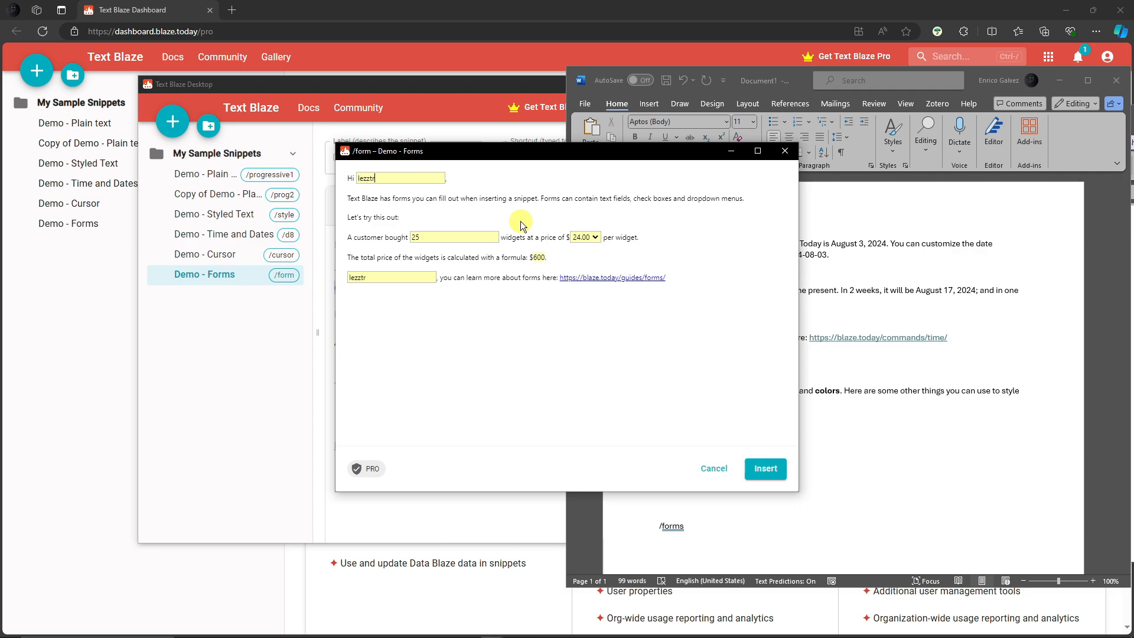
Step: Type the form shortcut and insert the Demo - Forms snippet with its filled-in fields
click(765, 468)
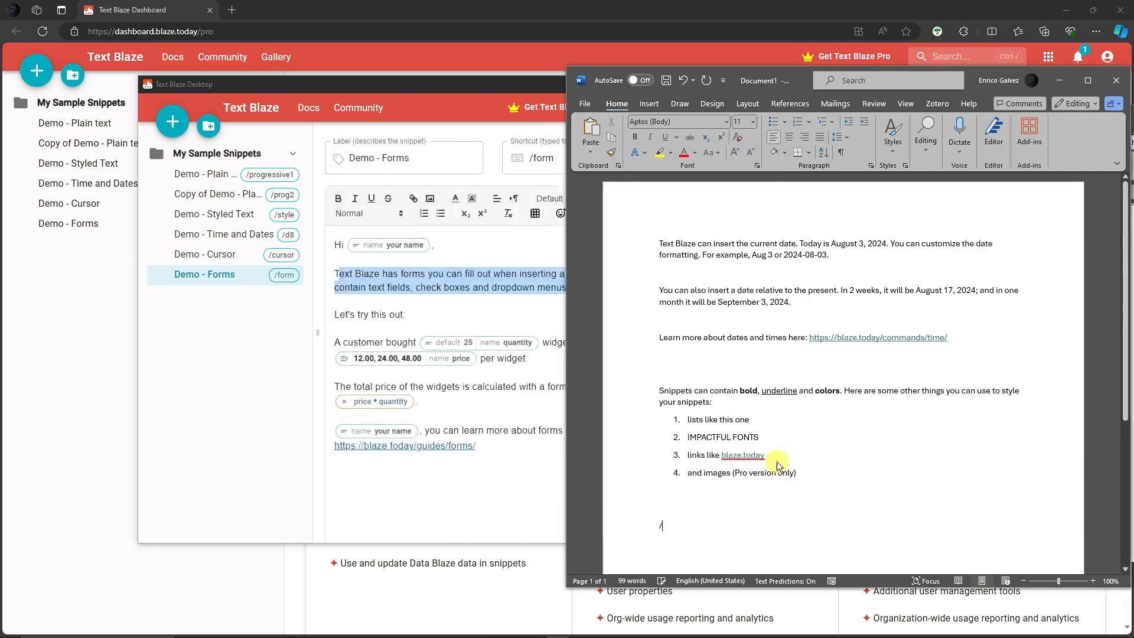
Step: Select all content in the Word document and delete it
drag(659, 319, 993, 490)
click(873, 363)
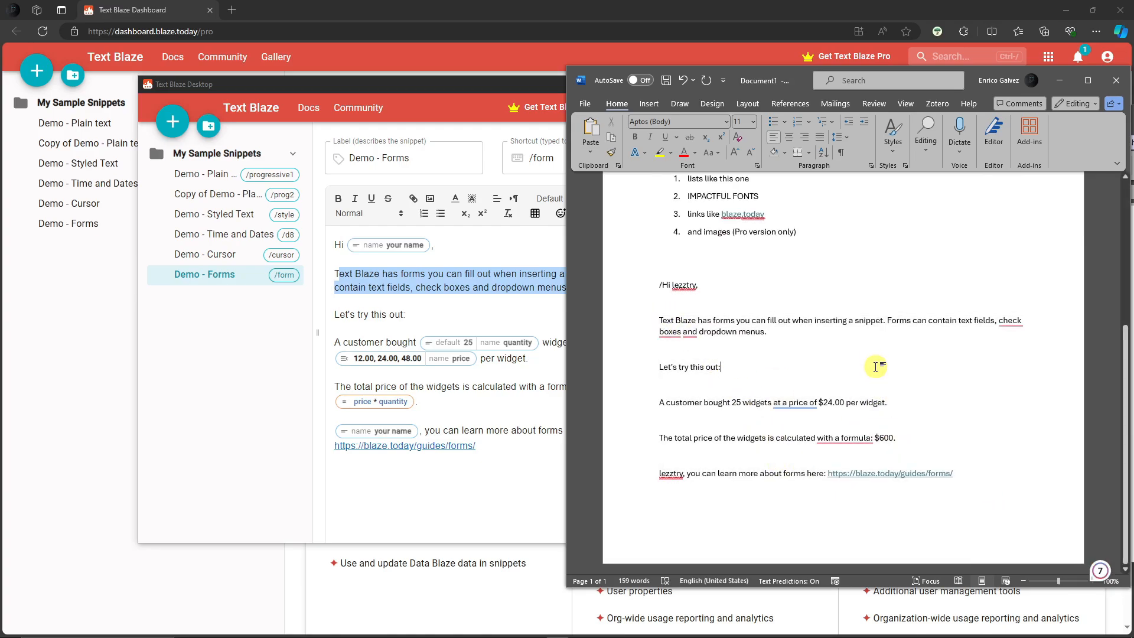
key(ctrl+a)
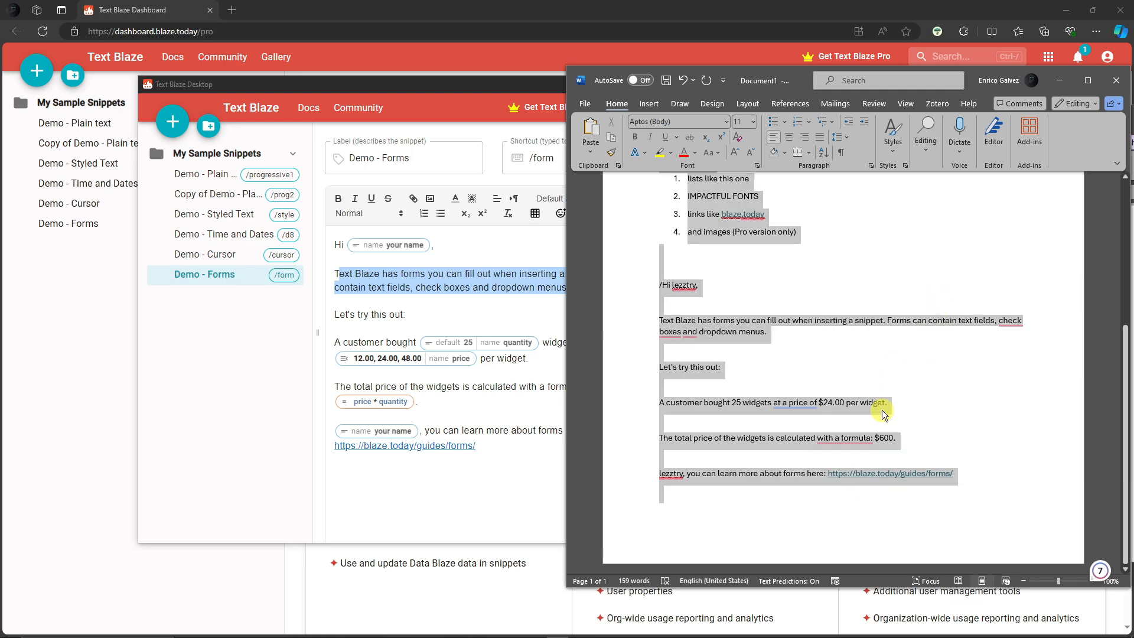
key(BackSpace)
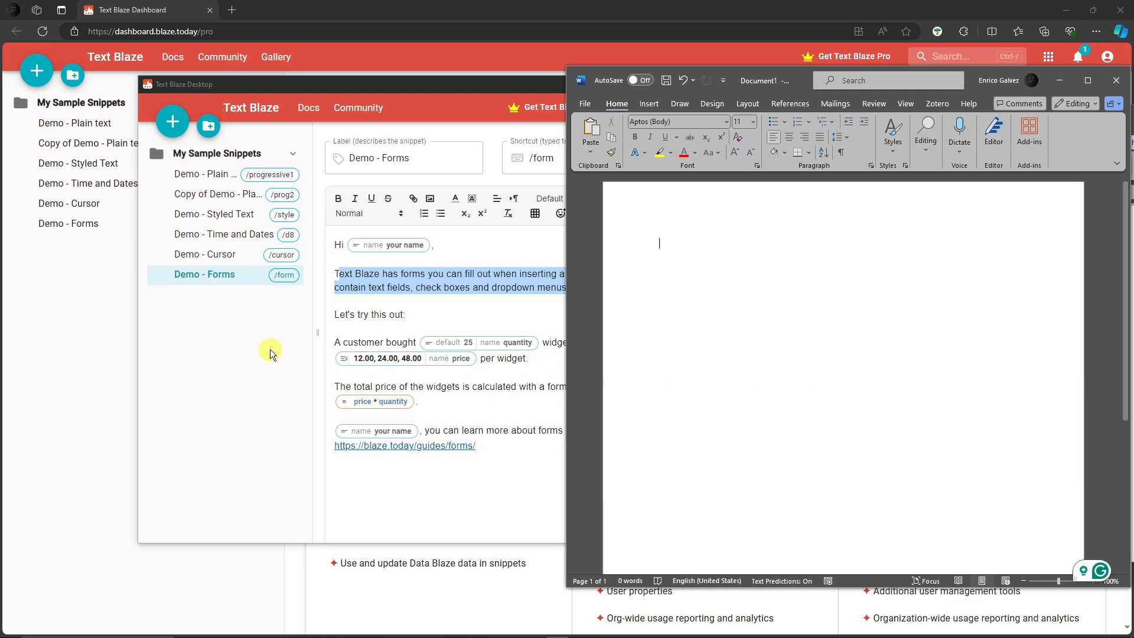
Step: Insert the /progressive1 plain text snippet into the empty Word document
click(230, 180)
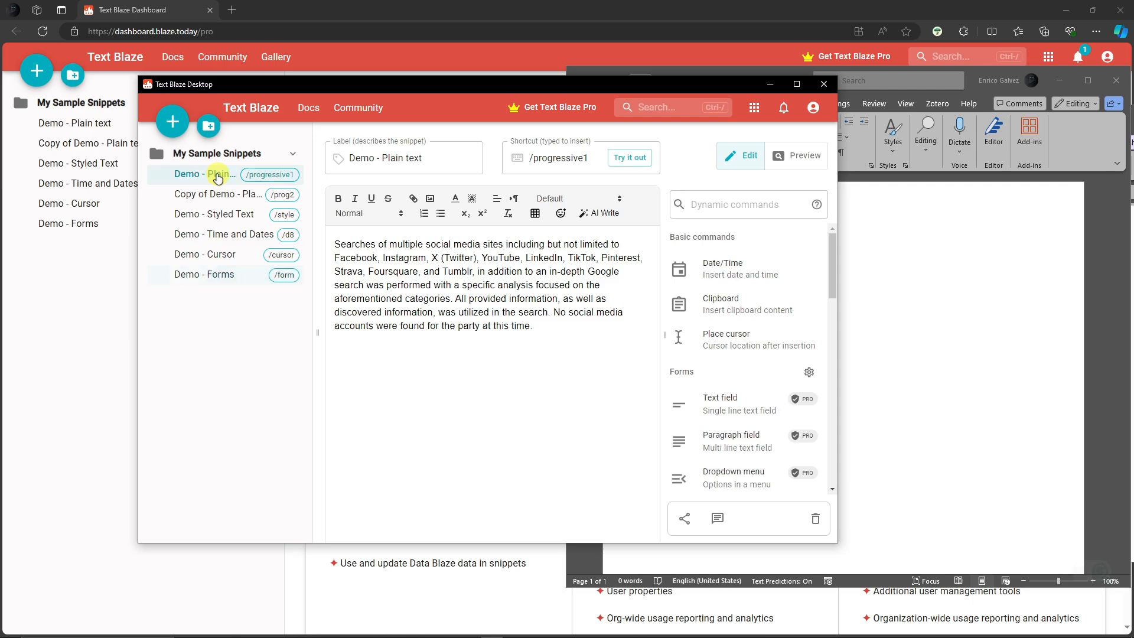
click(941, 355)
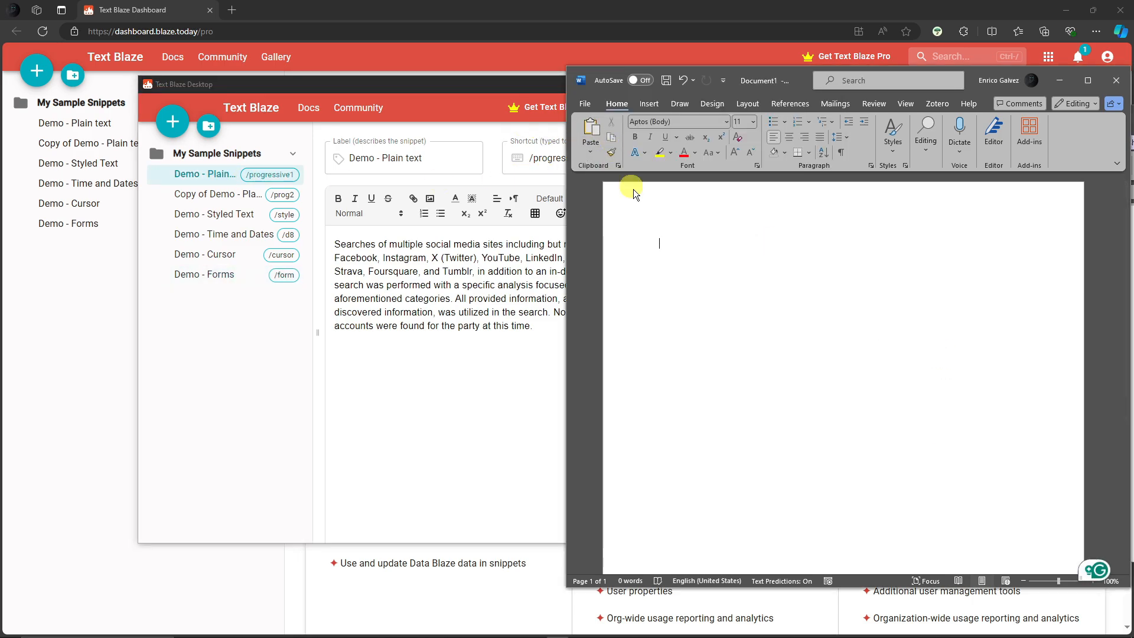
text(/progre)
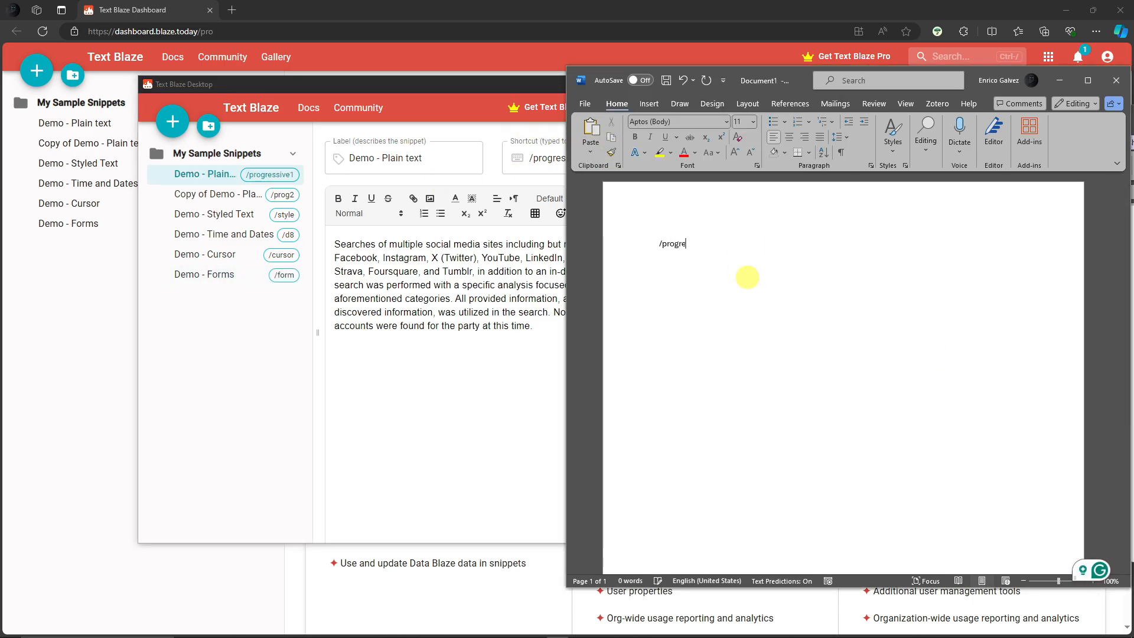
text(esi)
key(BackSpace)
text(sive)
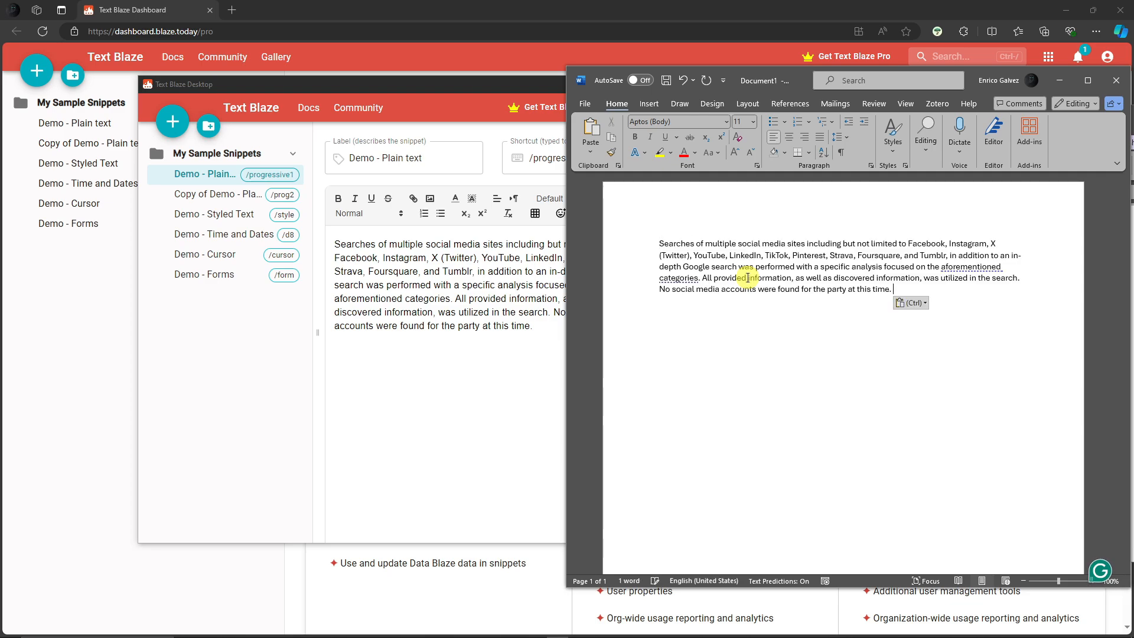
Step: Add blank lines below the inserted paragraph in Word
drag(895, 290, 646, 236)
click(904, 303)
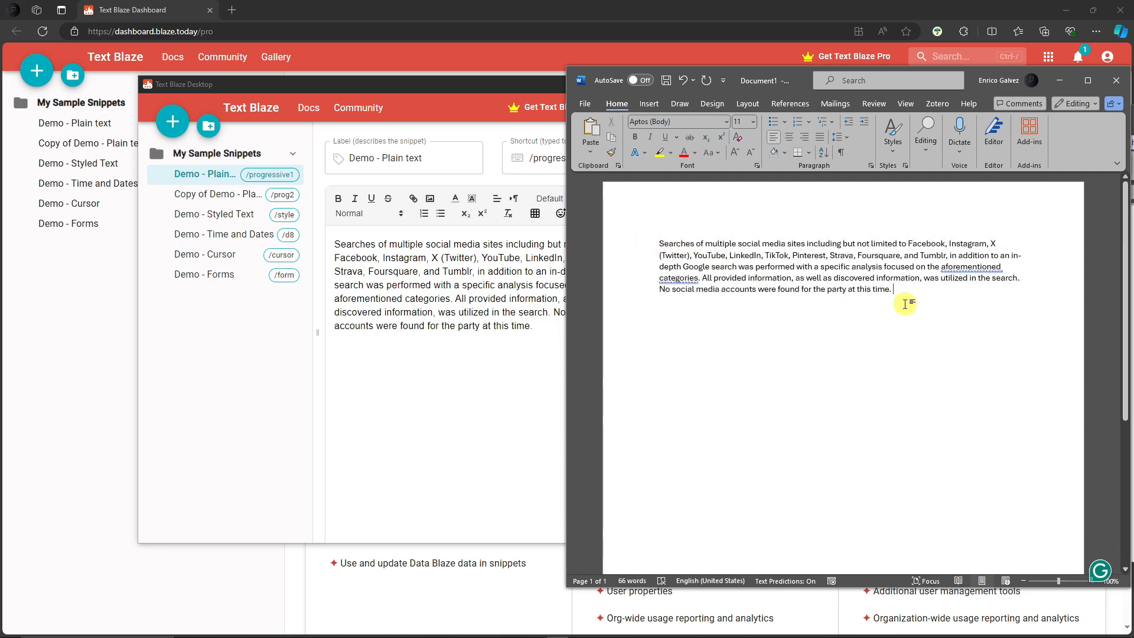
key(Return)
key(Return)
key(Return)
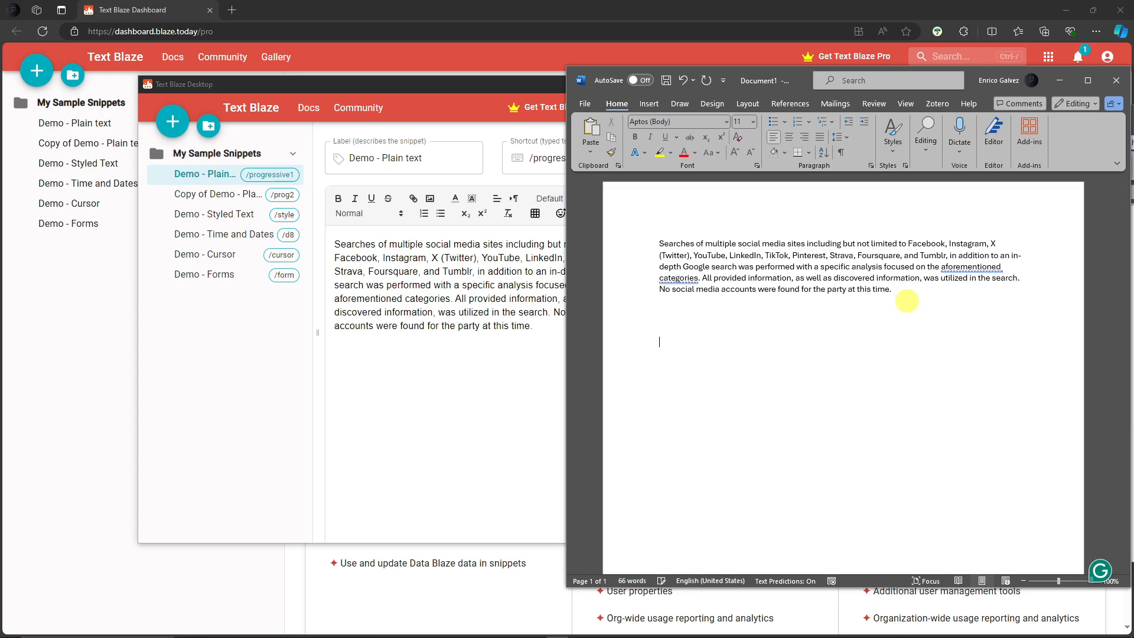
Step: Create a new snippet with shortcut /sample1 and text 'Hello, good morning, good afternoon, and good evening.'
click(180, 348)
click(173, 122)
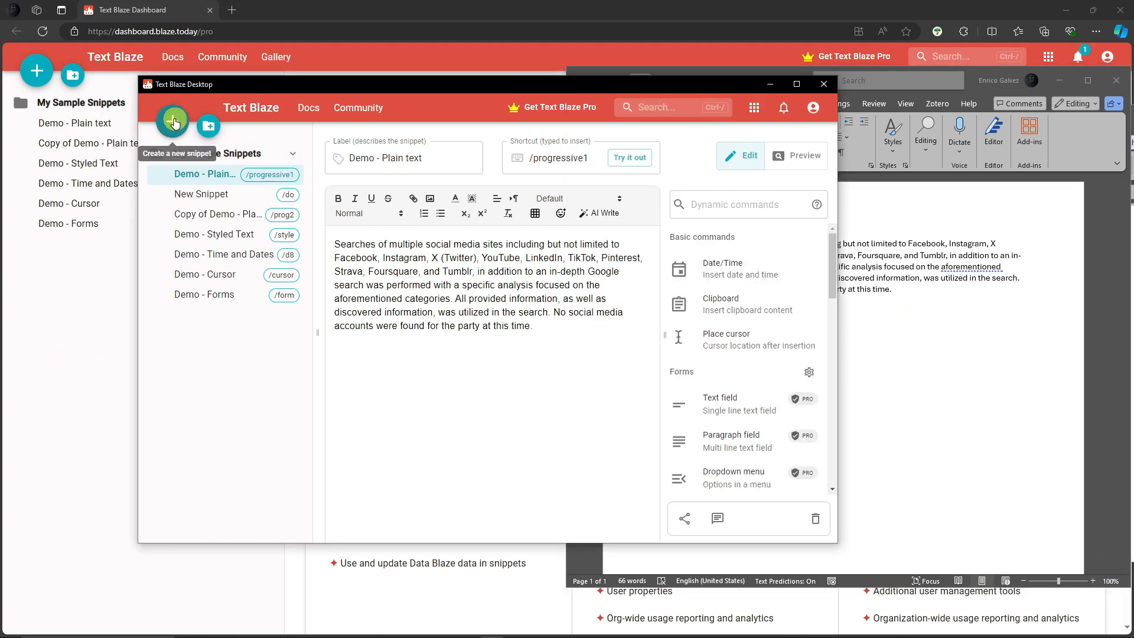
click(575, 157)
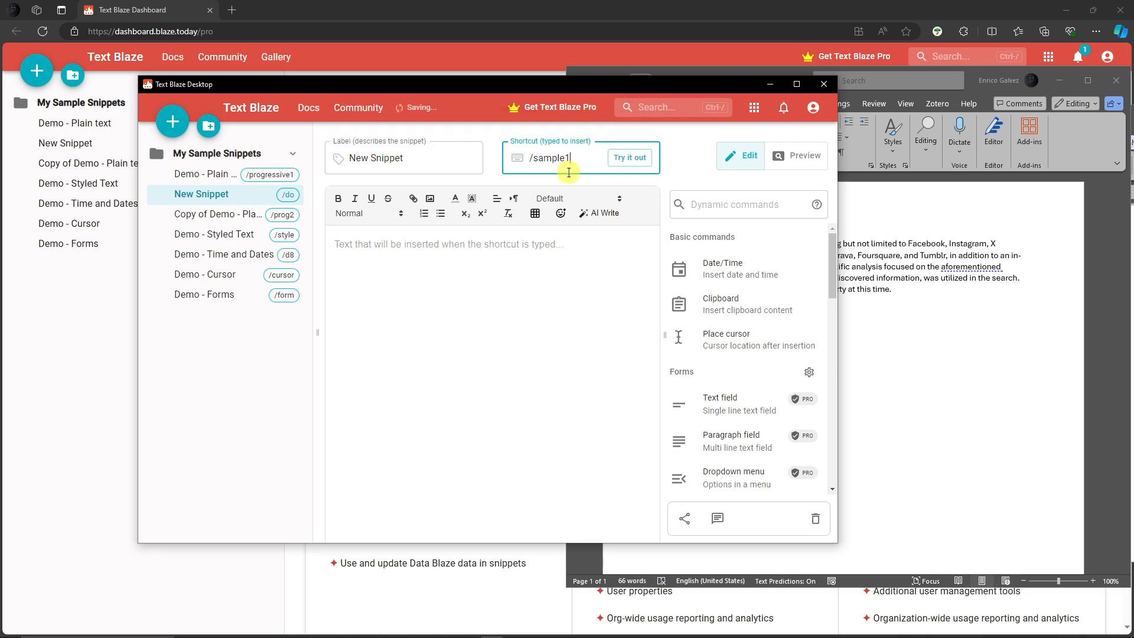
click(550, 258)
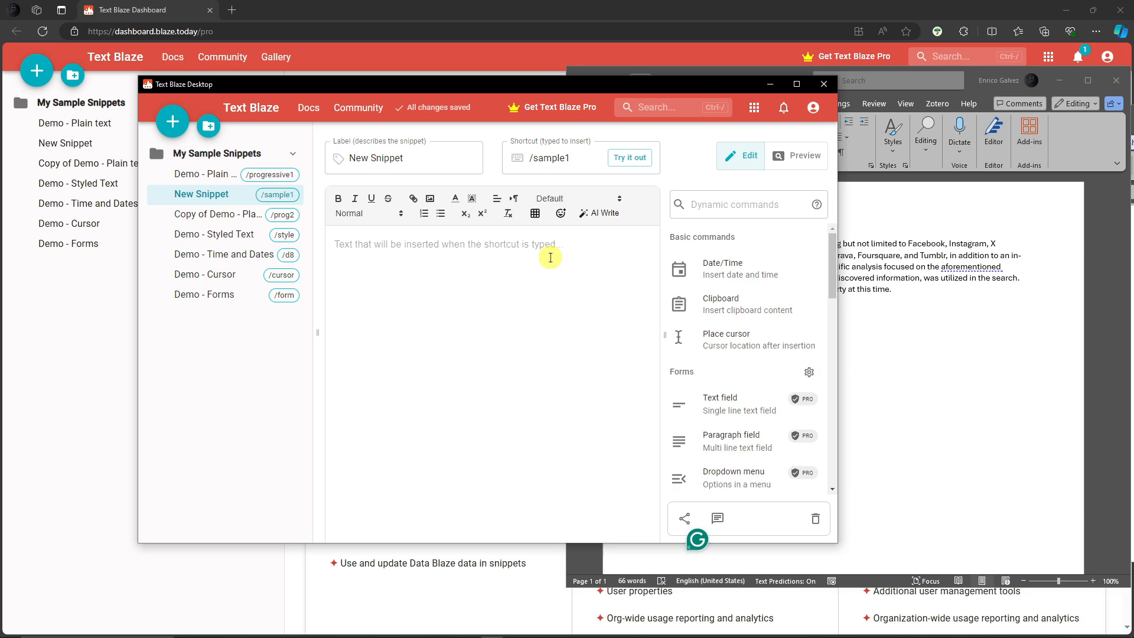
text(Hel)
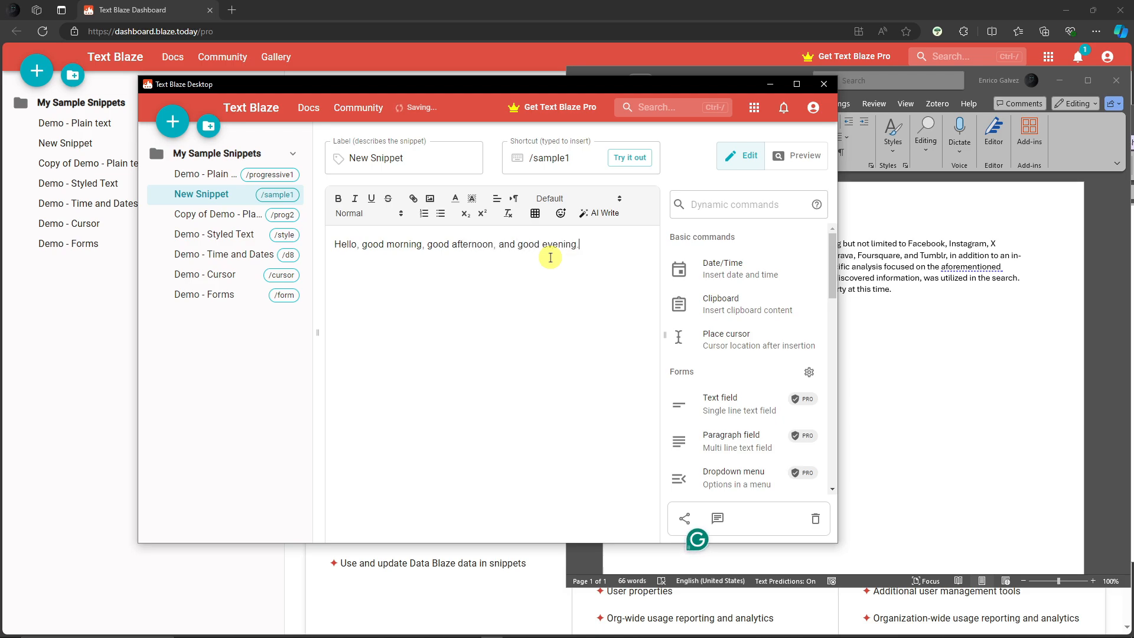
Step: Insert the new /sample1 snippet into the Word document below the existing paragraph
drag(631, 84, 559, 82)
click(930, 318)
text(/samp)
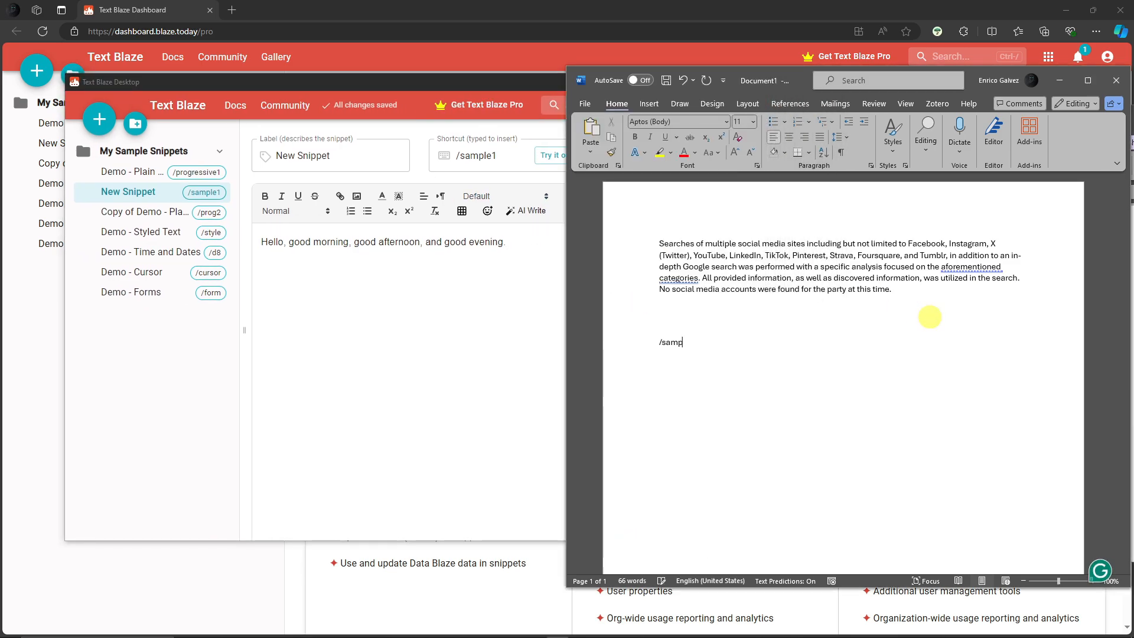
text(le1)
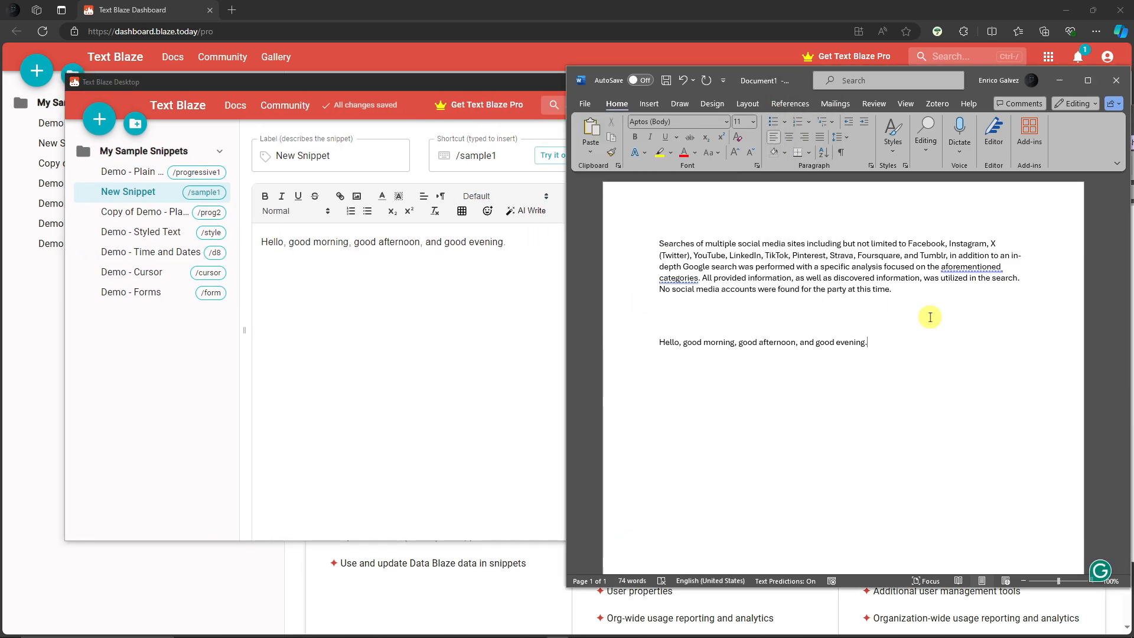
click(589, 341)
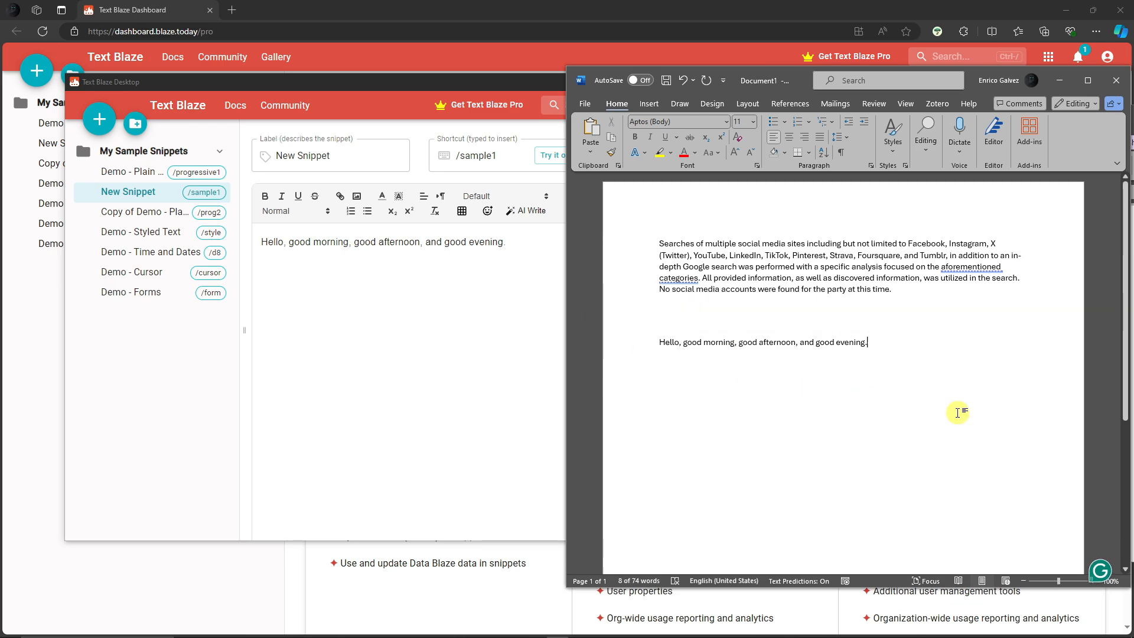
Step: Bold the phrase 'good afternoon' in the /sample1 snippet text
click(481, 314)
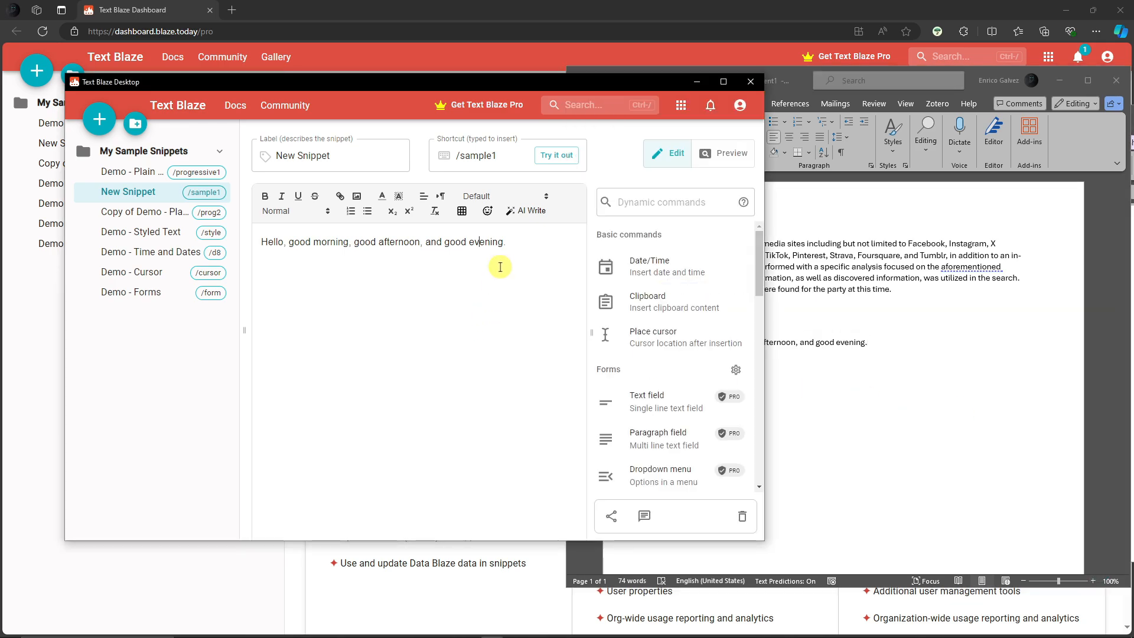
drag(357, 241, 425, 242)
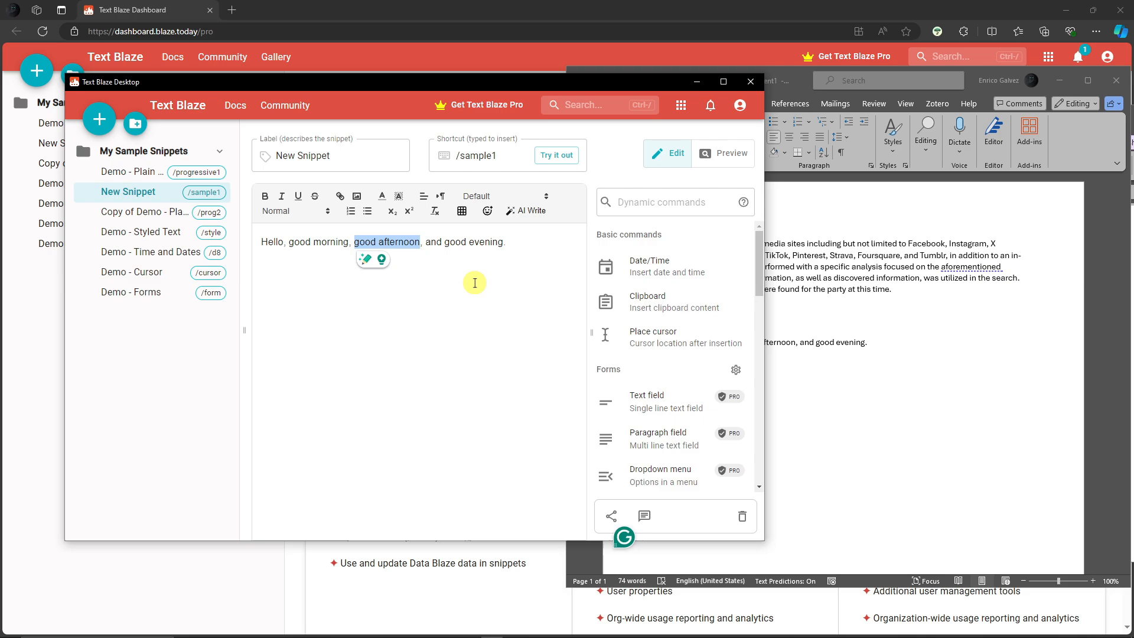
key(ctrl+b)
click(534, 293)
Step: Ask AI Write for 'a meeting in a few minutes' and copy the generated message
drag(511, 242, 261, 242)
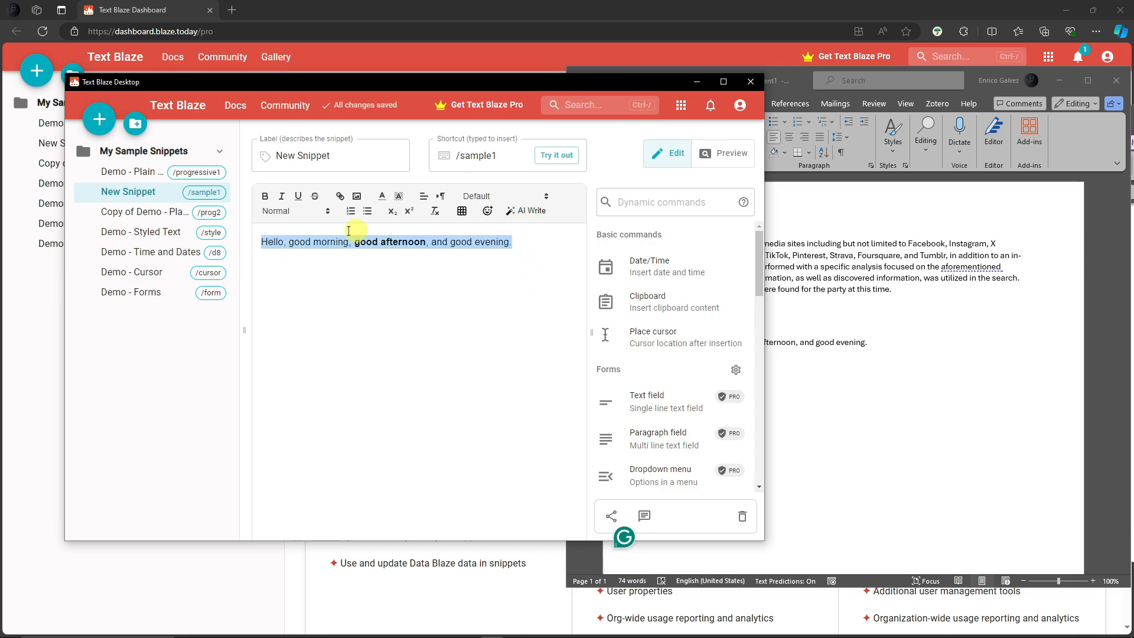
click(525, 211)
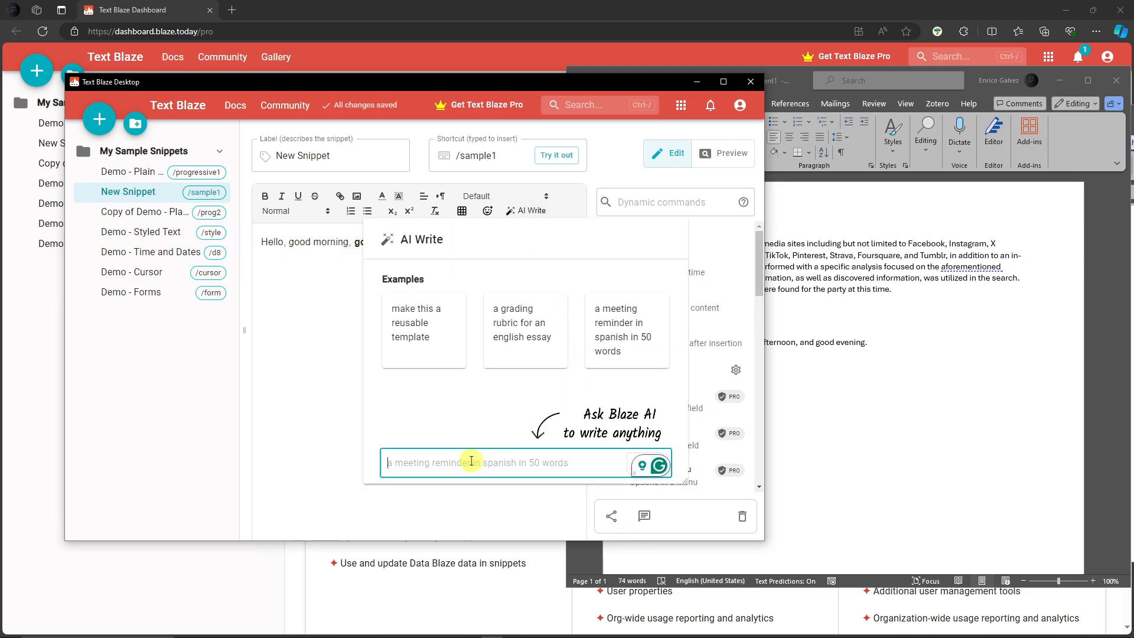
text(a meeting in a few minutes)
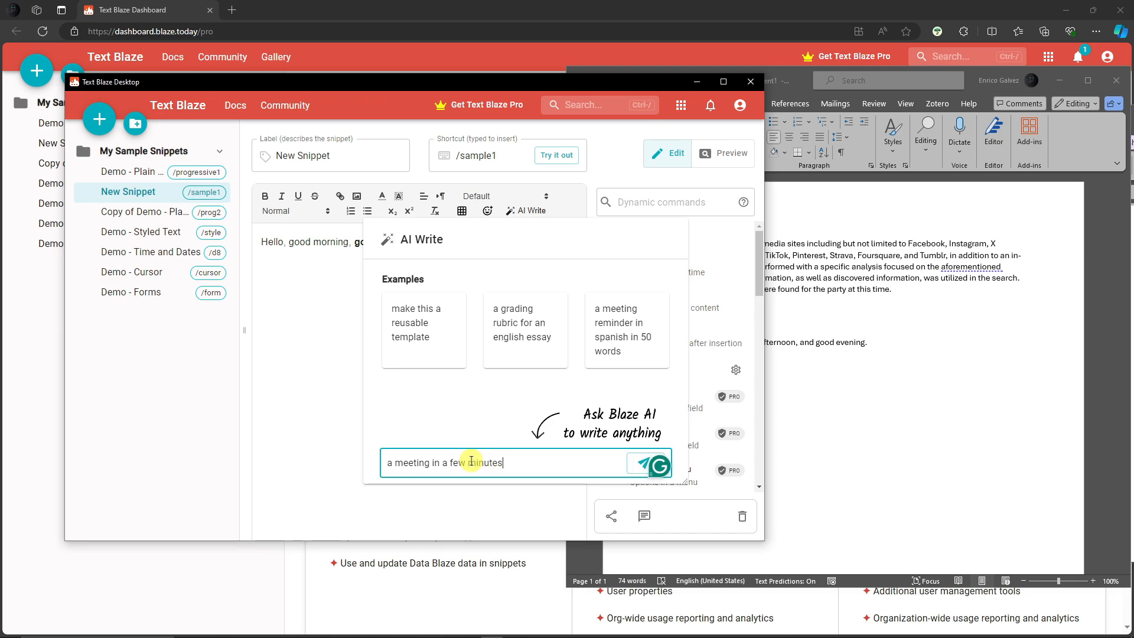
key(Return)
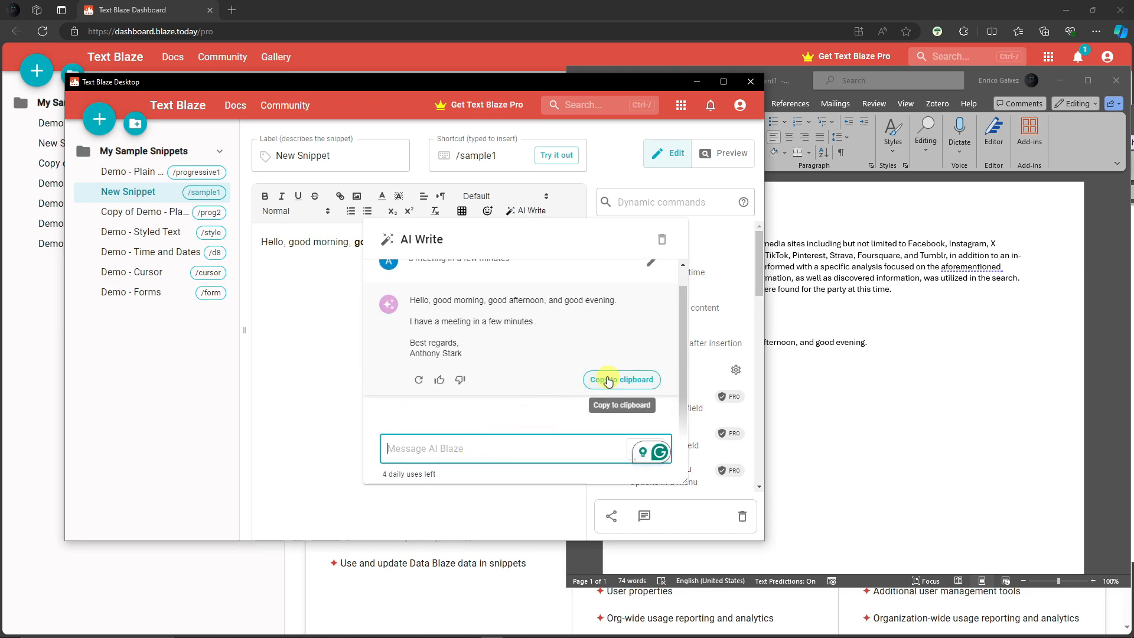
click(608, 383)
Step: Replace the snippet's entire text with the copied AI-generated message
click(273, 280)
key(ctrl+a)
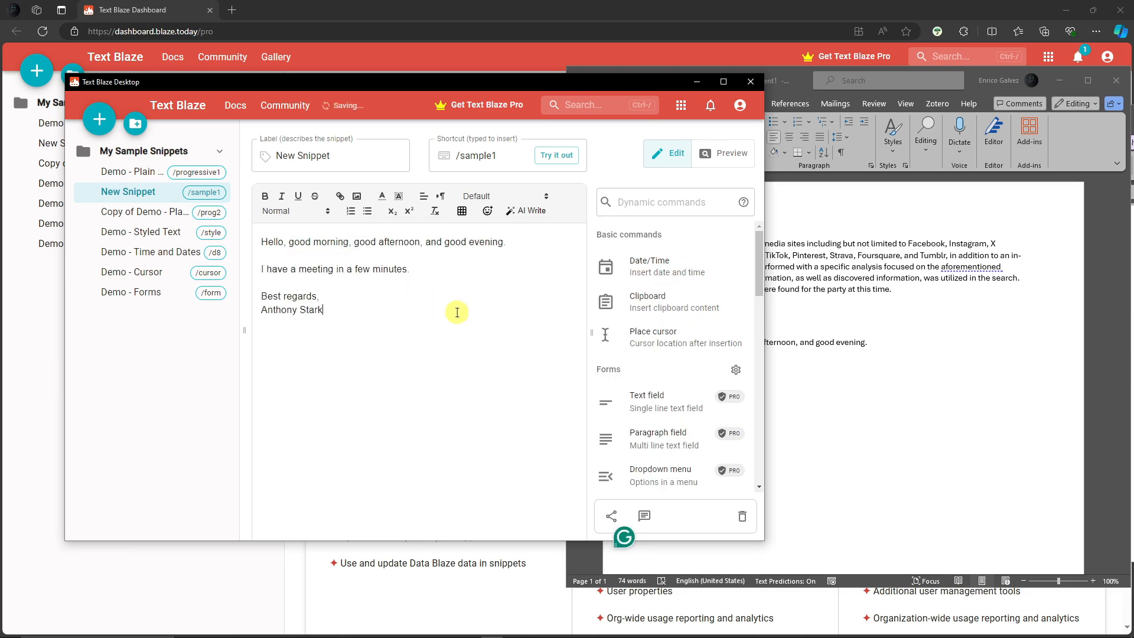
Step: Bold the signature name line and the 'good morning' phrase in the snippet's greeting
triple_click(323, 309)
key(ctrl+b)
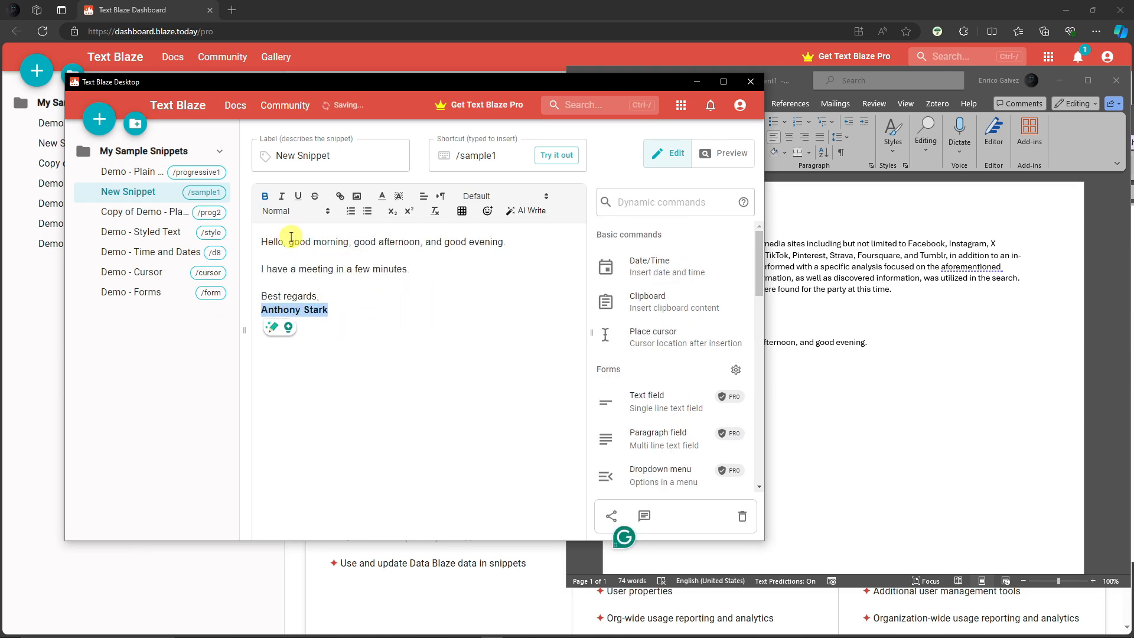
drag(289, 239, 517, 242)
key(ctrl+b)
key(ctrl+b)
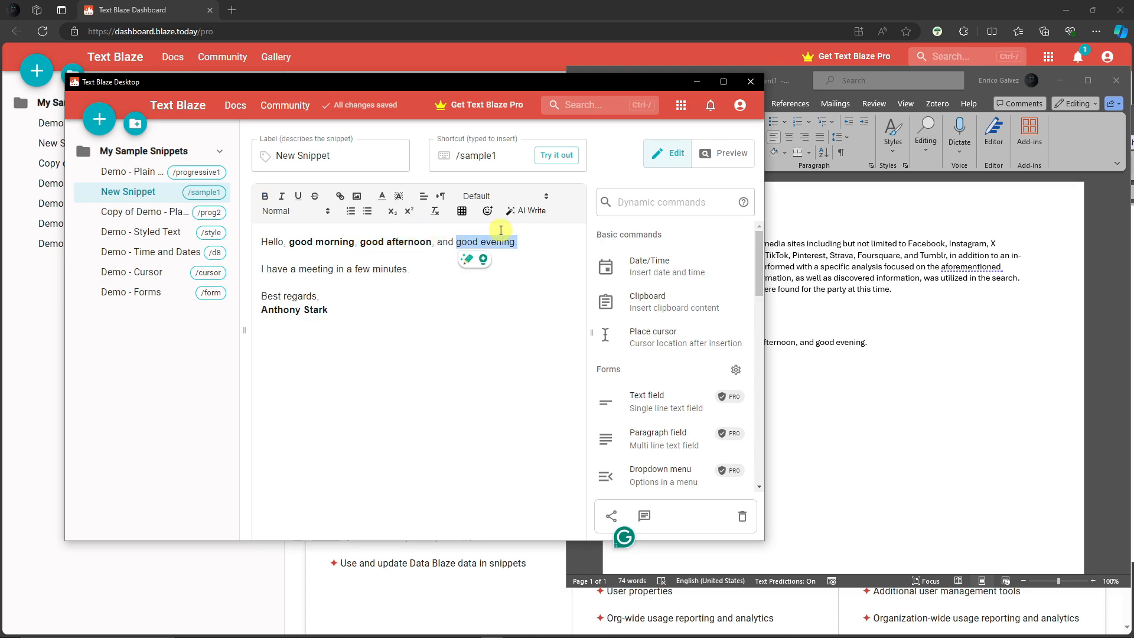
Step: Colour the phrase 'good evening' red in the snippet
click(382, 195)
click(398, 215)
click(539, 300)
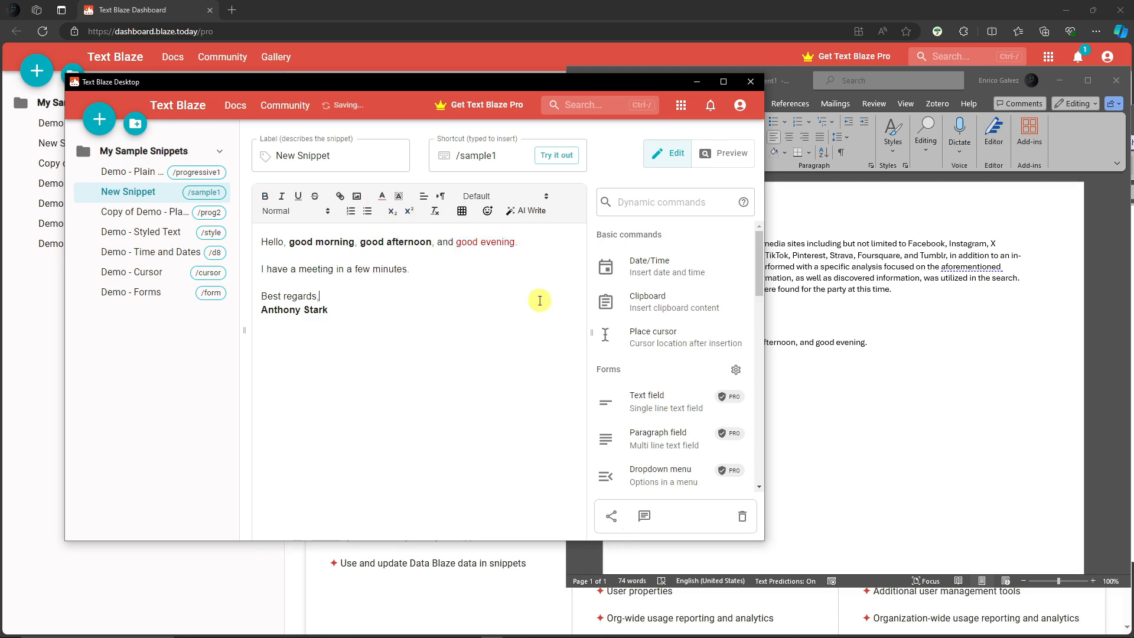
Step: Delete the earlier /sample1 line in Word and expand /sample1 again in its place
click(986, 399)
triple_click(660, 347)
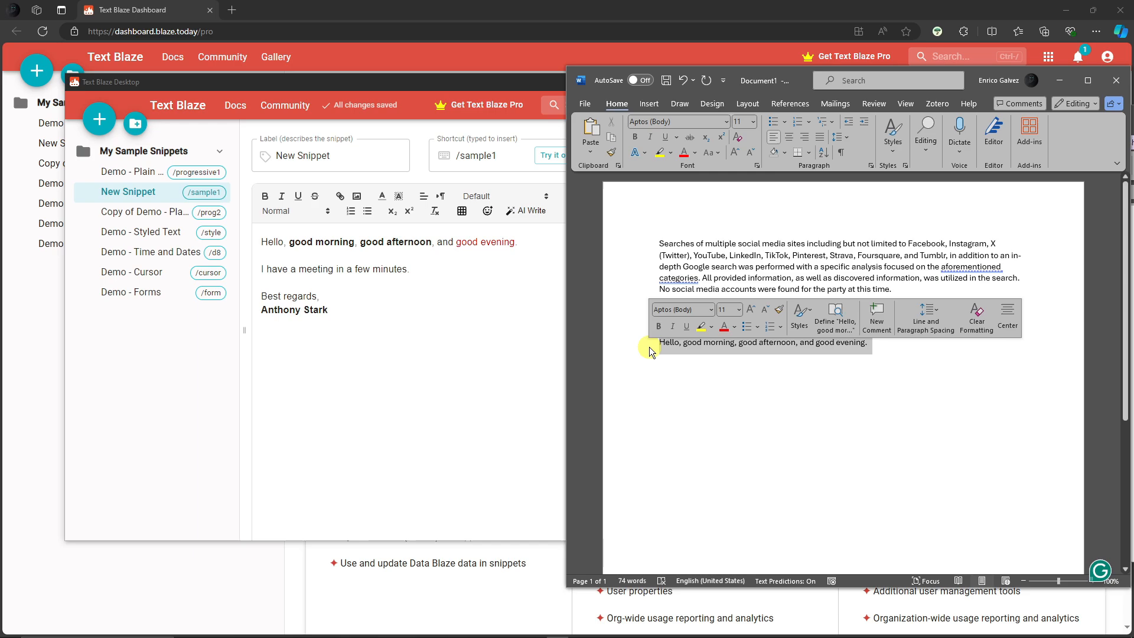
key(BackSpace)
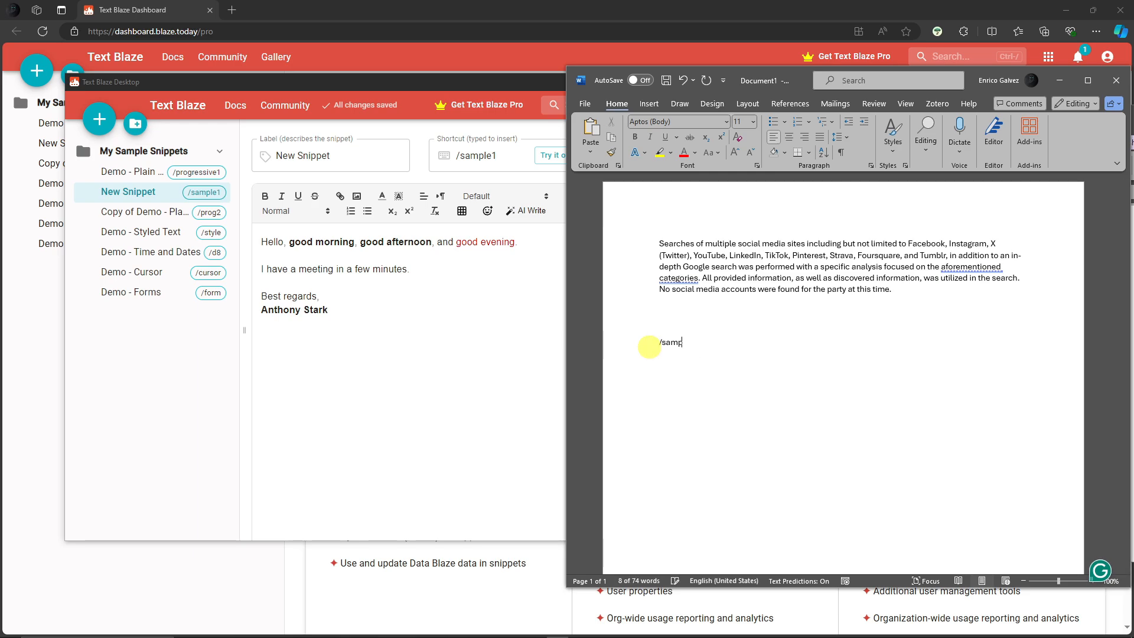
text(/sample1)
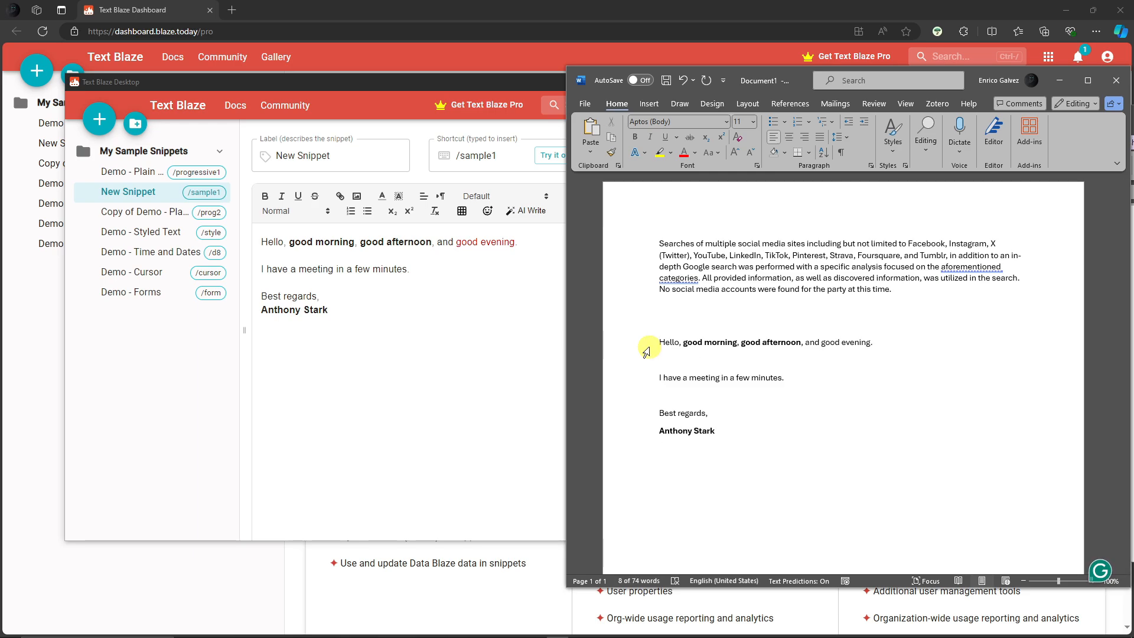
Step: Compare the formatting of the expanded text in Word with the snippet editor's text
click(822, 410)
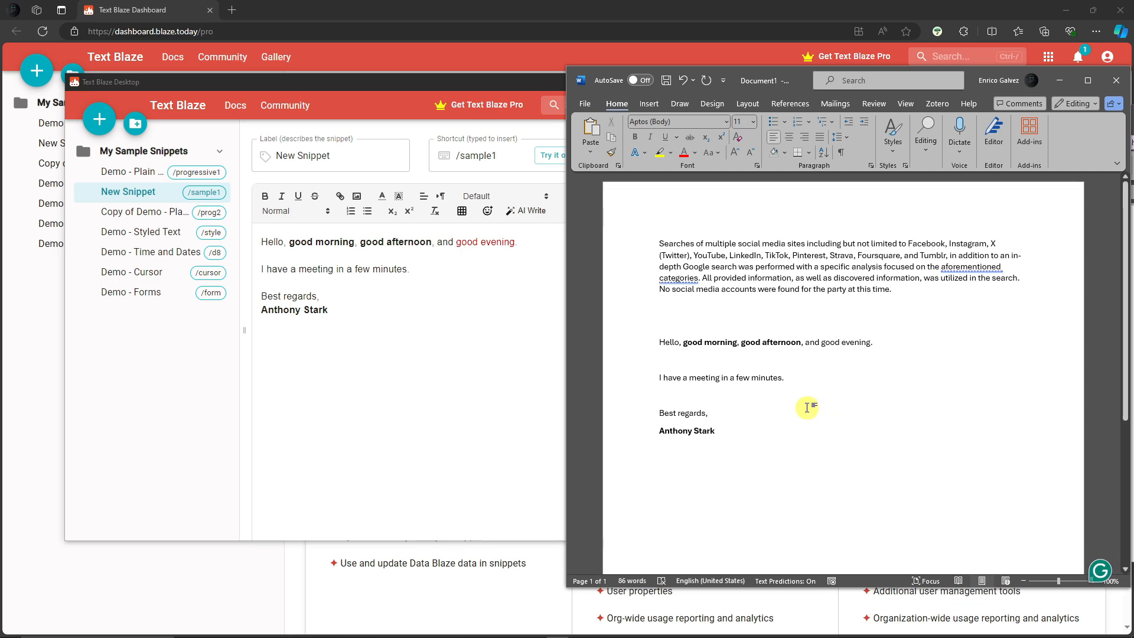
drag(821, 342, 873, 344)
click(874, 376)
click(822, 429)
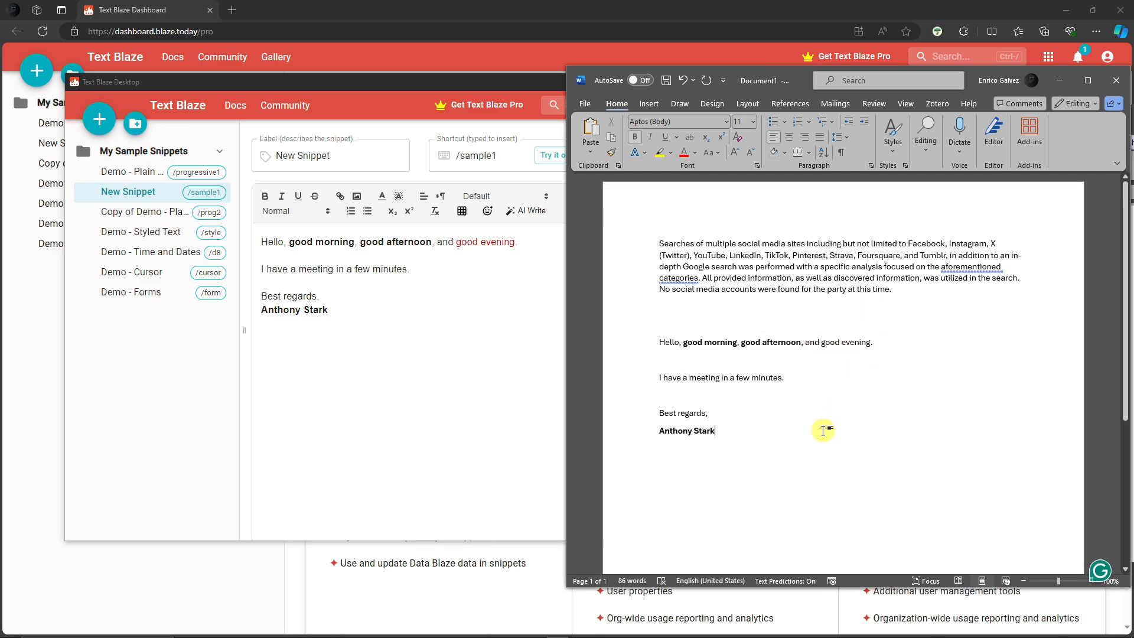
drag(457, 242, 518, 243)
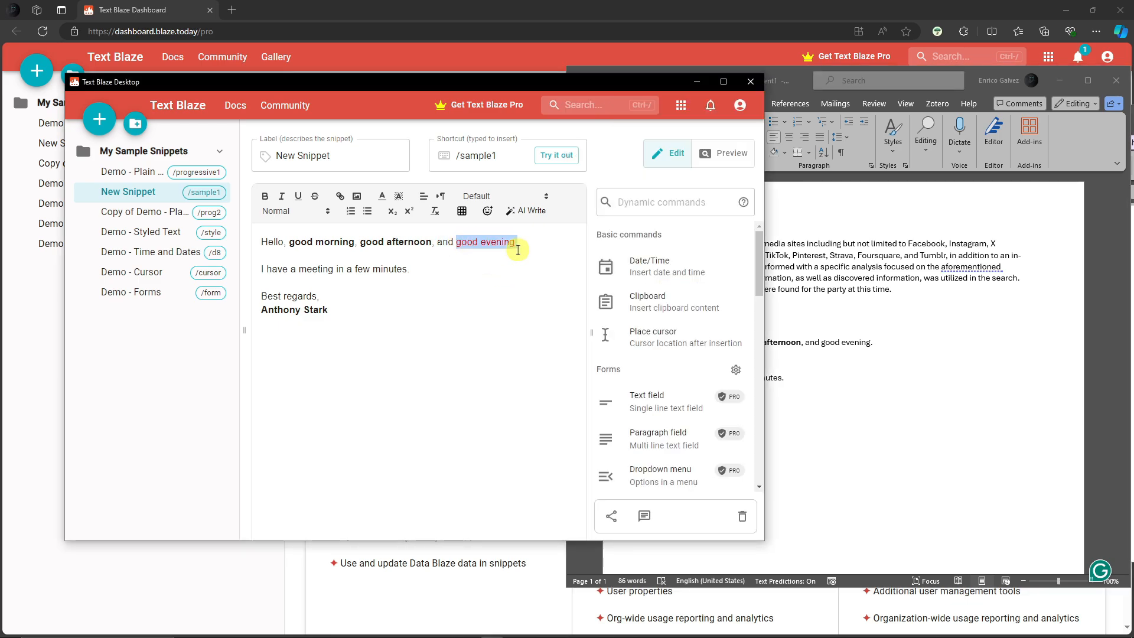
click(531, 307)
click(877, 361)
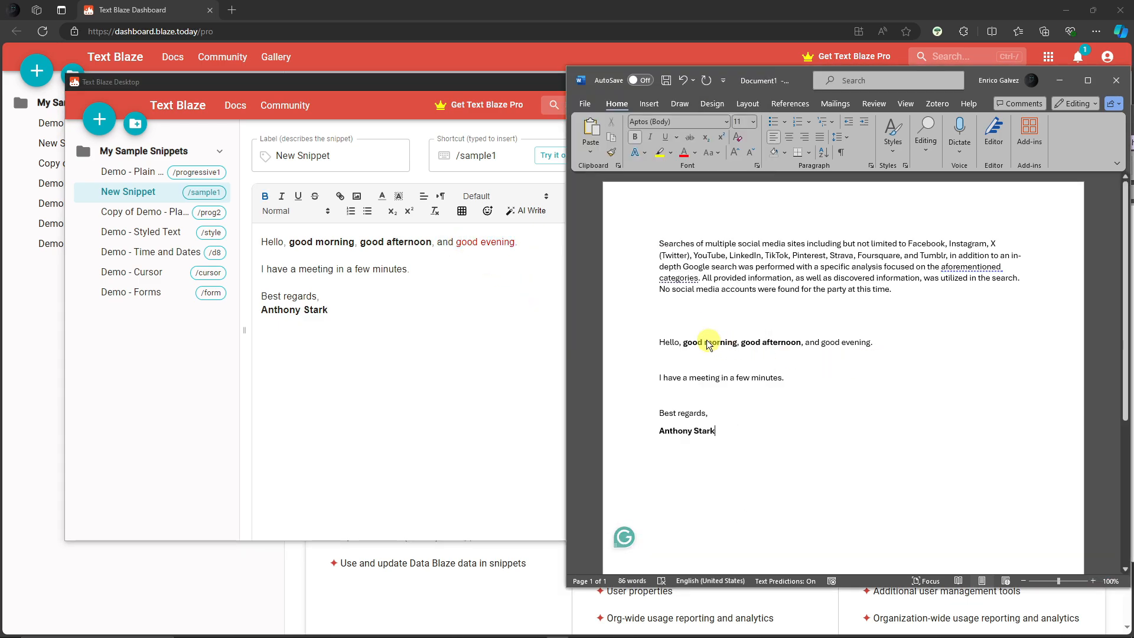
drag(683, 342, 789, 342)
click(803, 401)
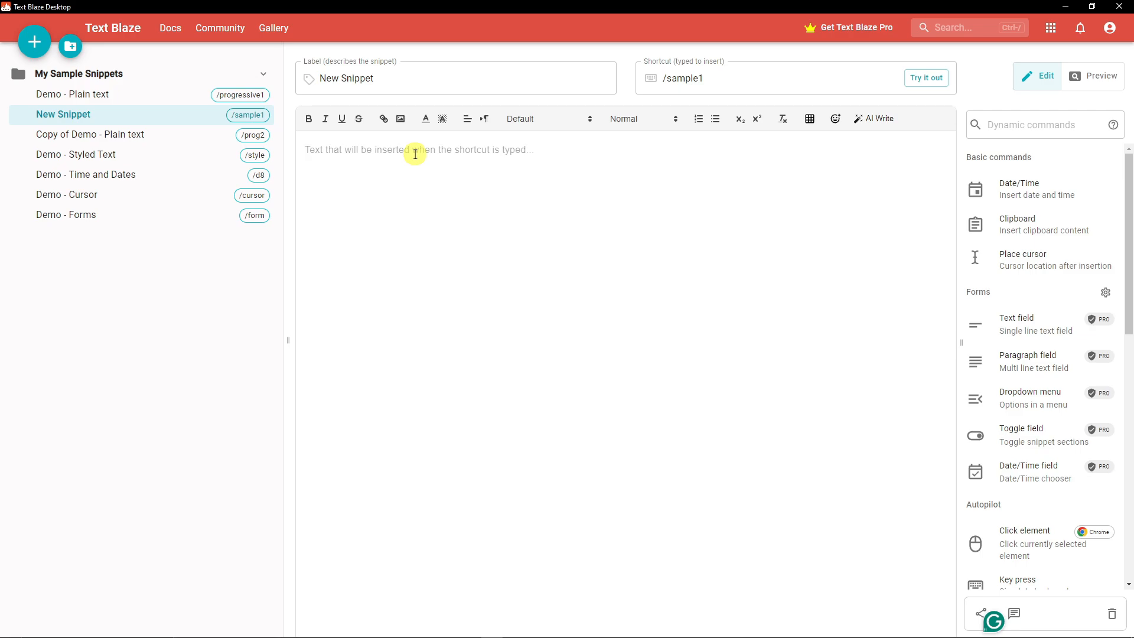
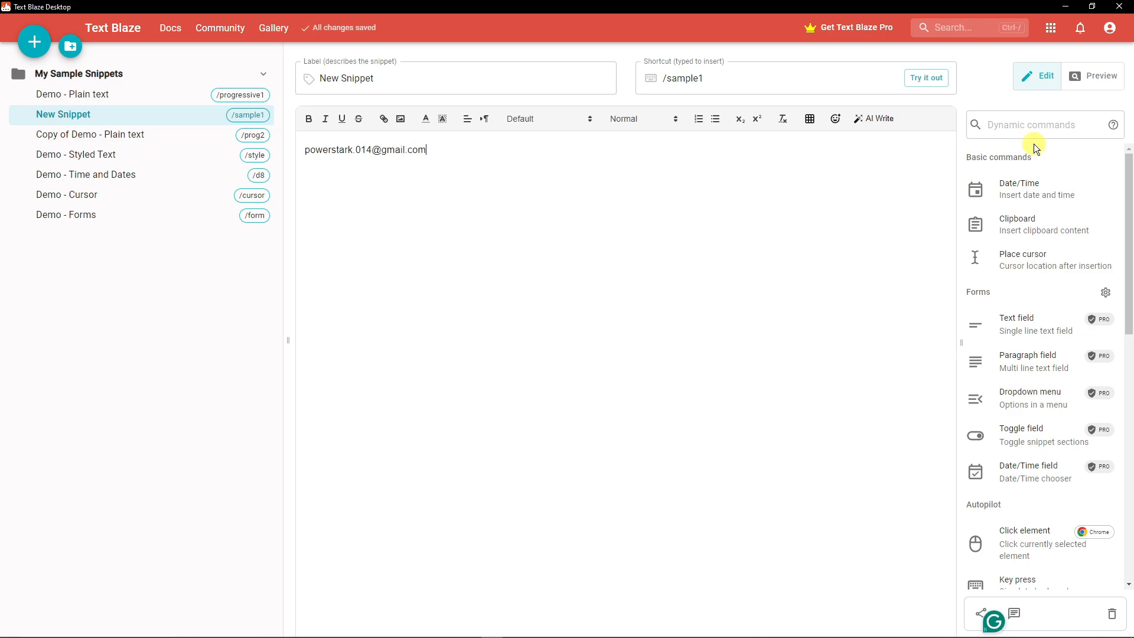
Step: Set the /sample1 snippet's text to the account e-mail address followed by an Enter key press command
scroll(1039, 296, down, 5)
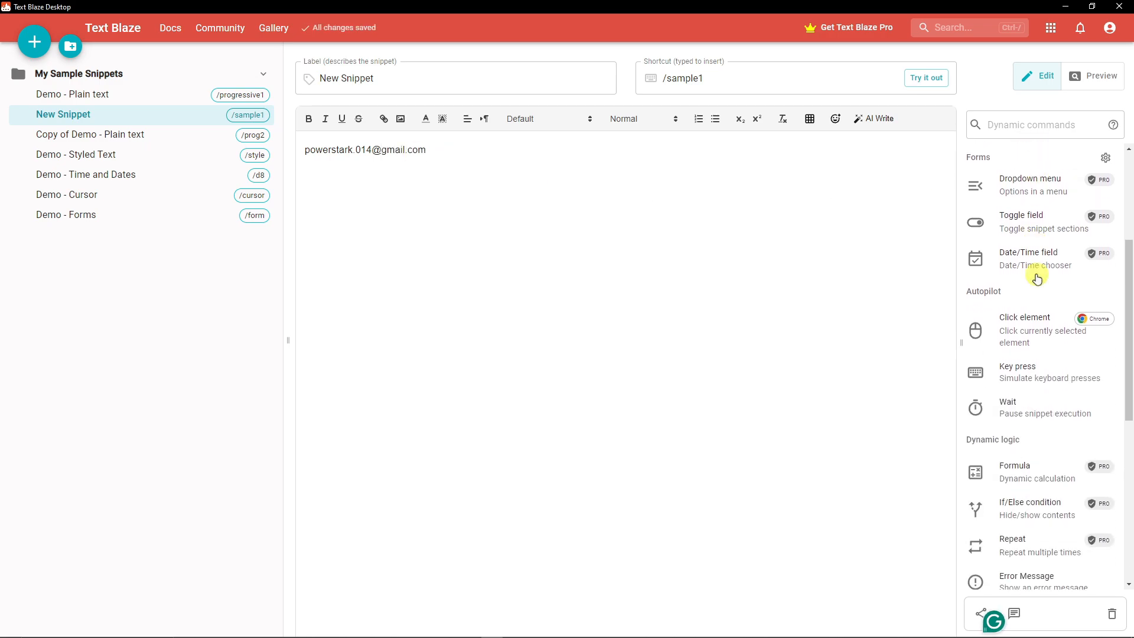
scroll(1040, 308, down, 5)
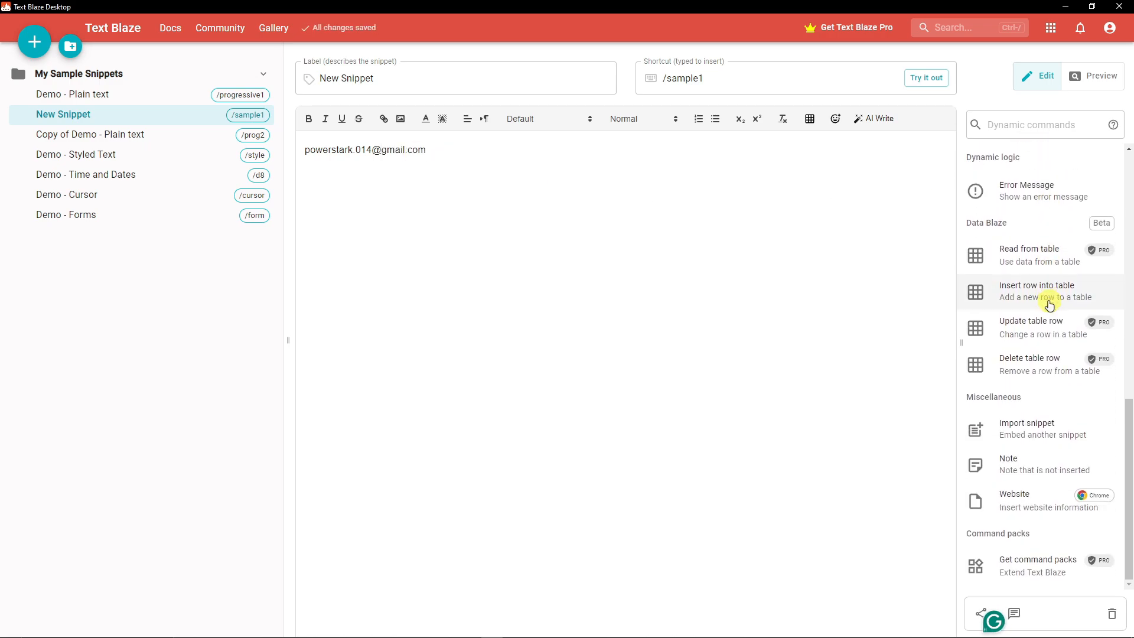
scroll(1014, 304, up, 2)
scroll(1049, 306, up, 4)
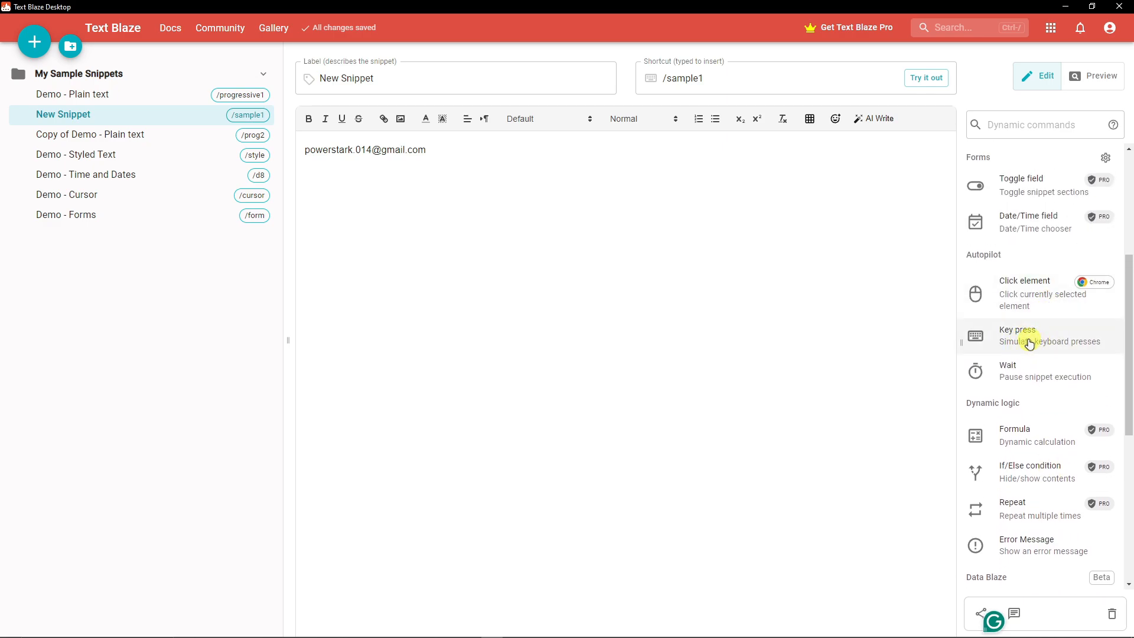
click(1029, 342)
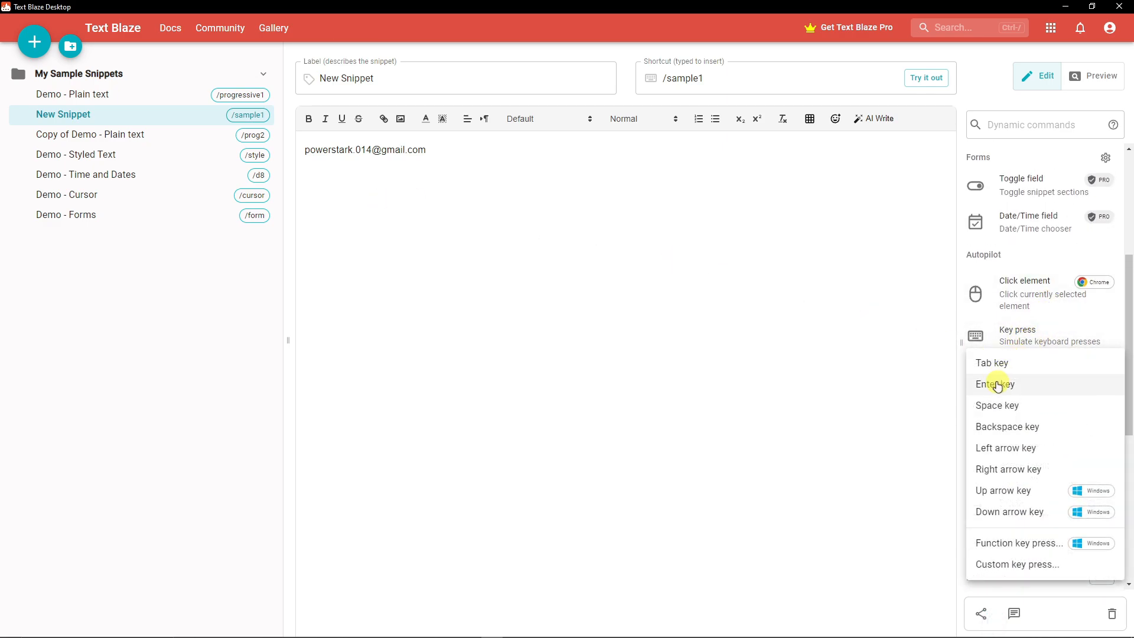
click(1001, 390)
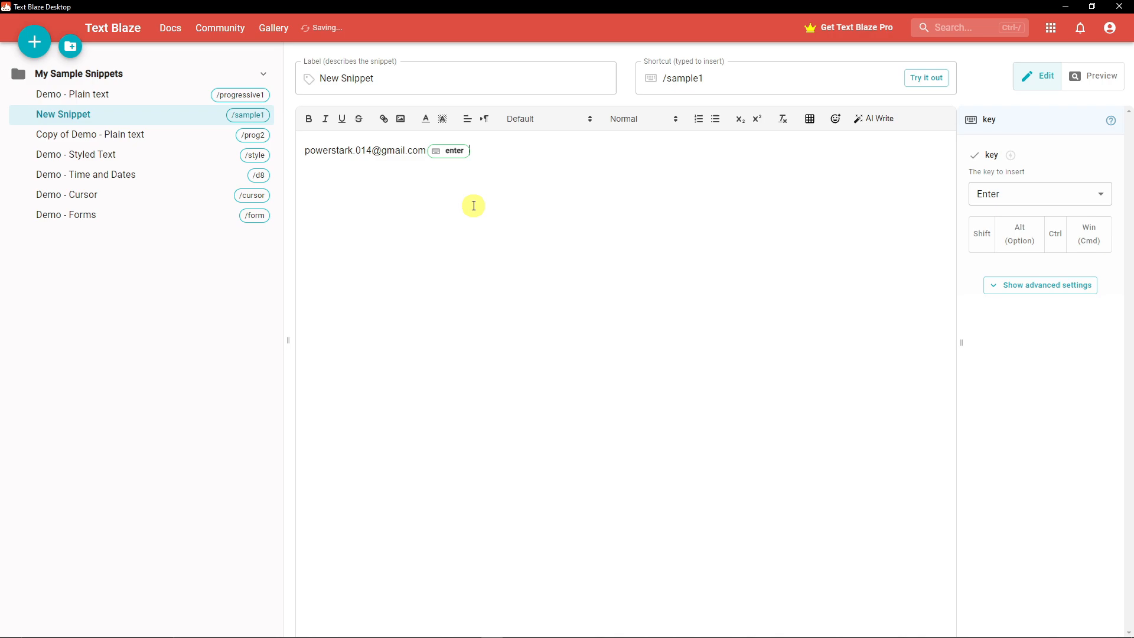
Step: Open the ChatGPT login page in Chrome and type /sample1 in the e-mail address field
drag(712, 76, 651, 76)
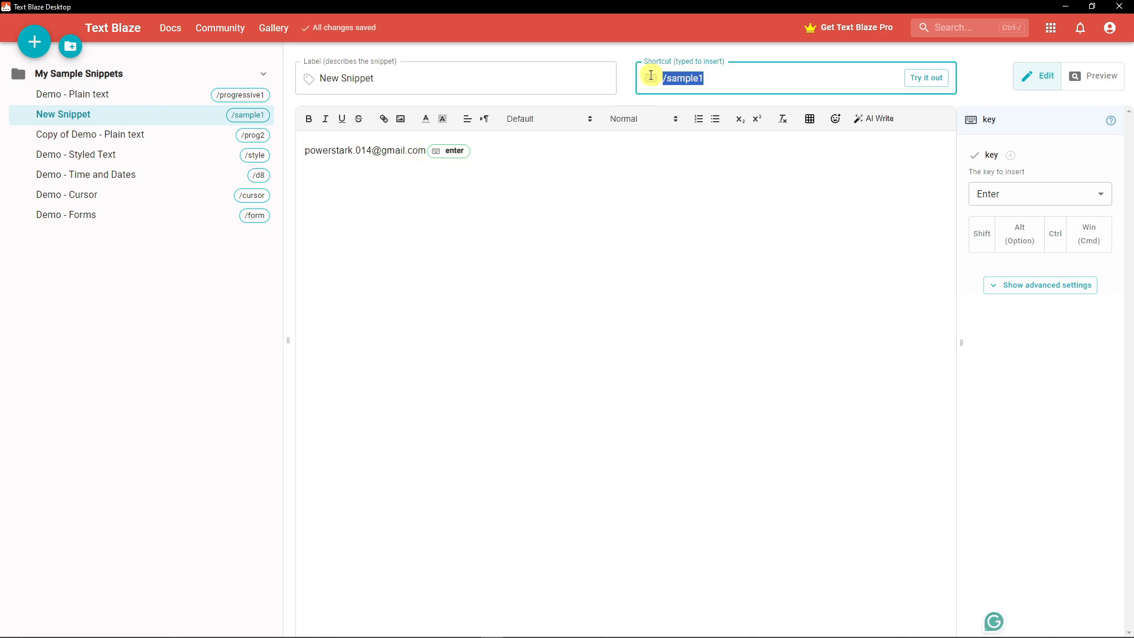
click(774, 76)
mouse_move(560, 622)
click(514, 630)
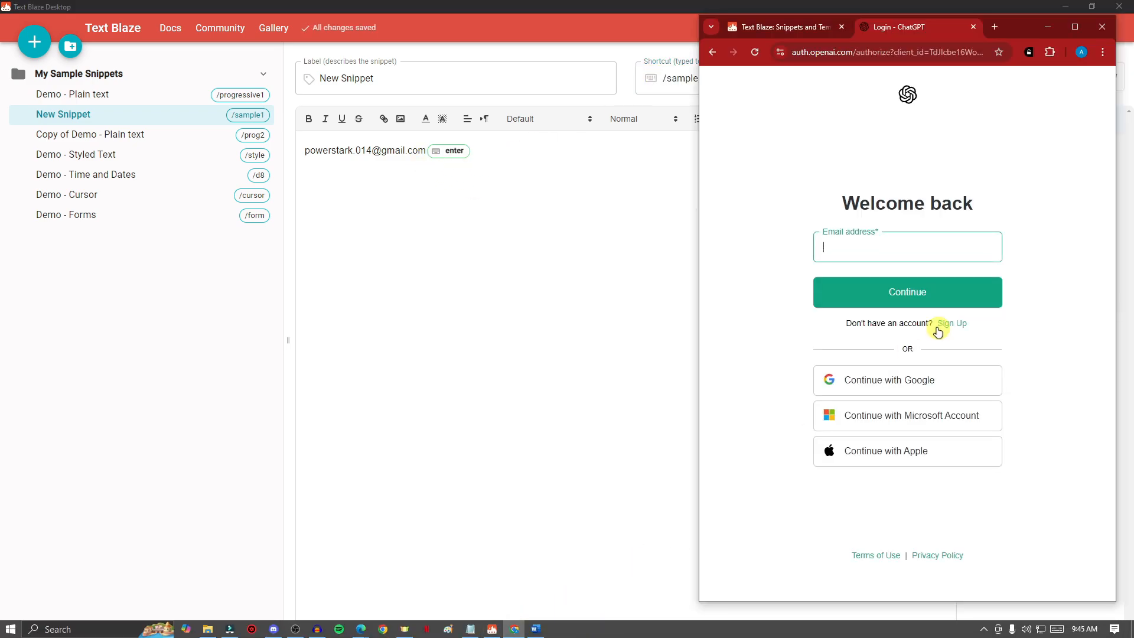
click(871, 248)
click(759, 253)
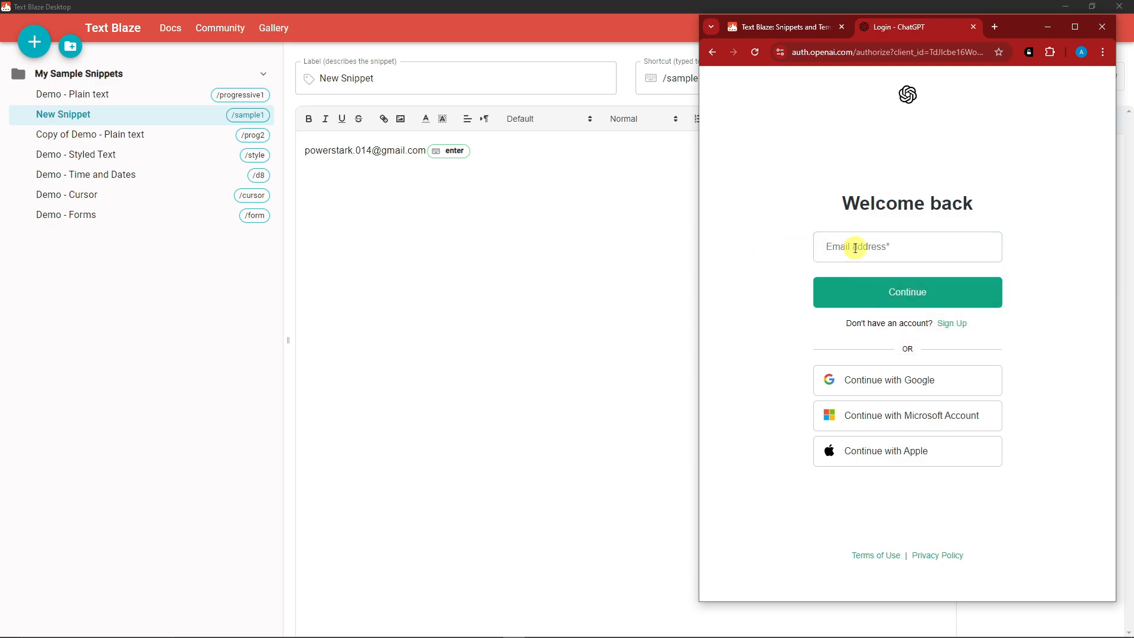
click(855, 248)
text(/)
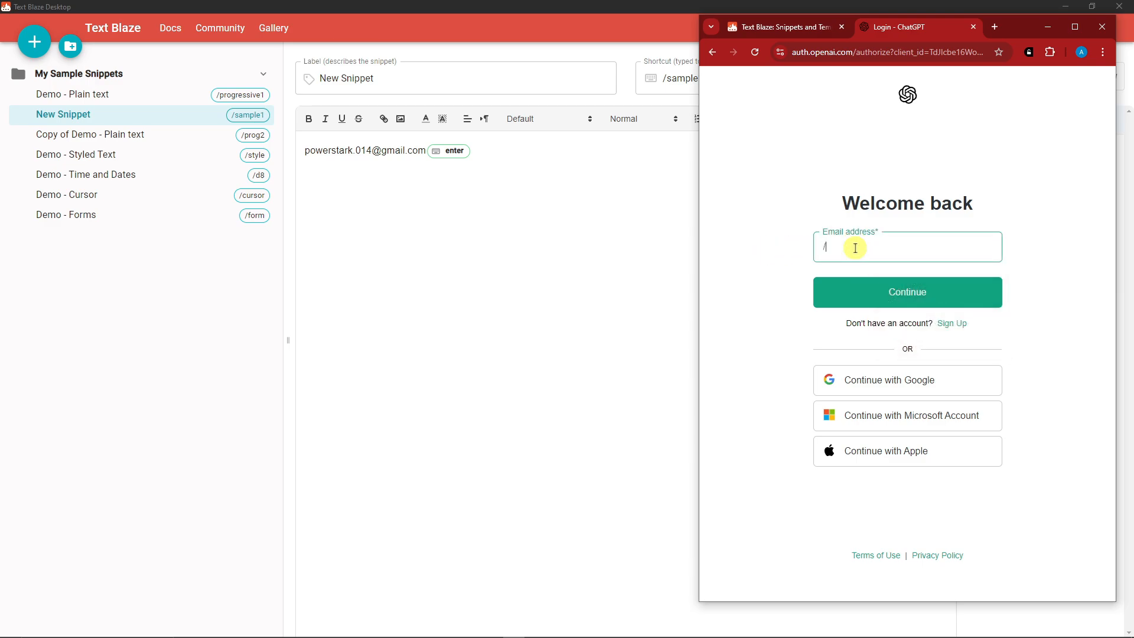
text(sample1)
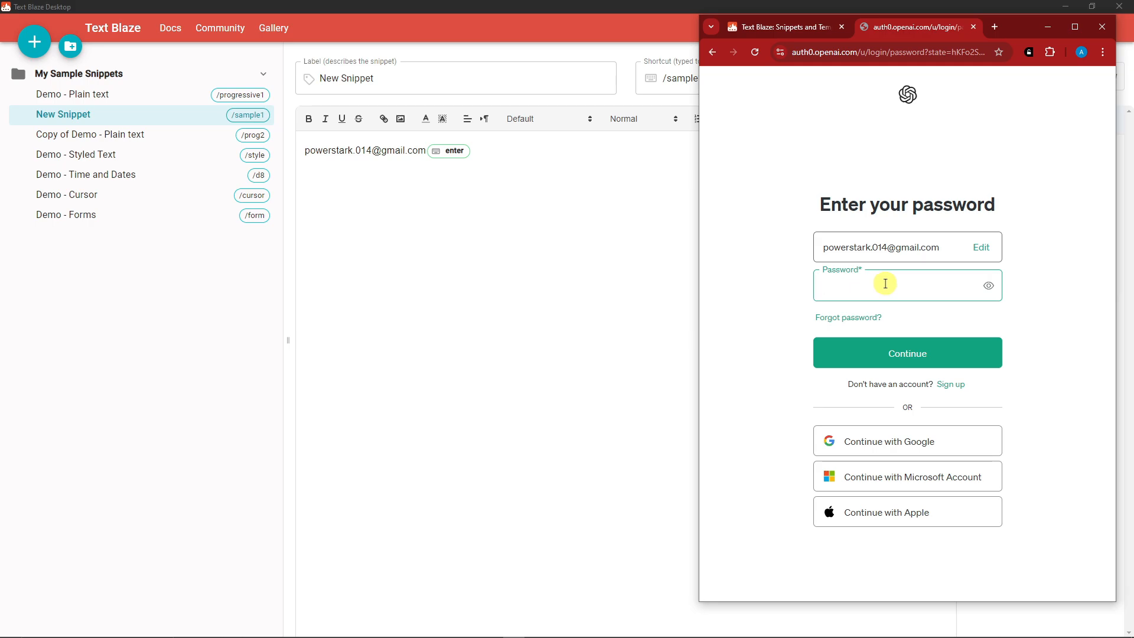
Step: Append the account password and another Enter key press command after the first Enter chip in the snippet
click(508, 151)
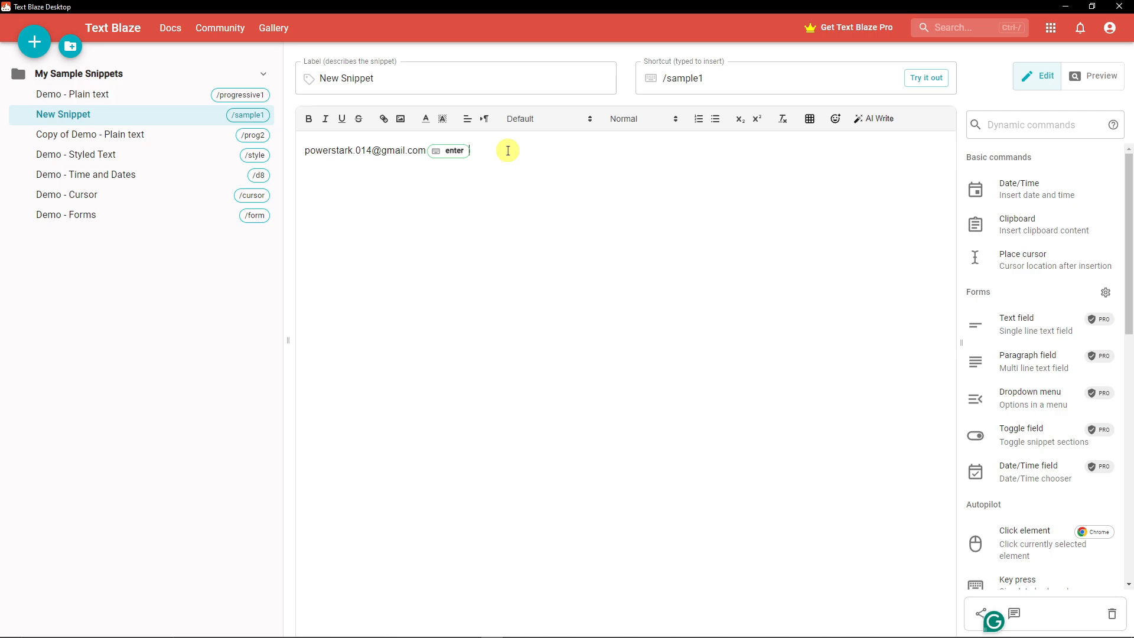
drag(303, 150, 426, 149)
drag(735, 78, 664, 78)
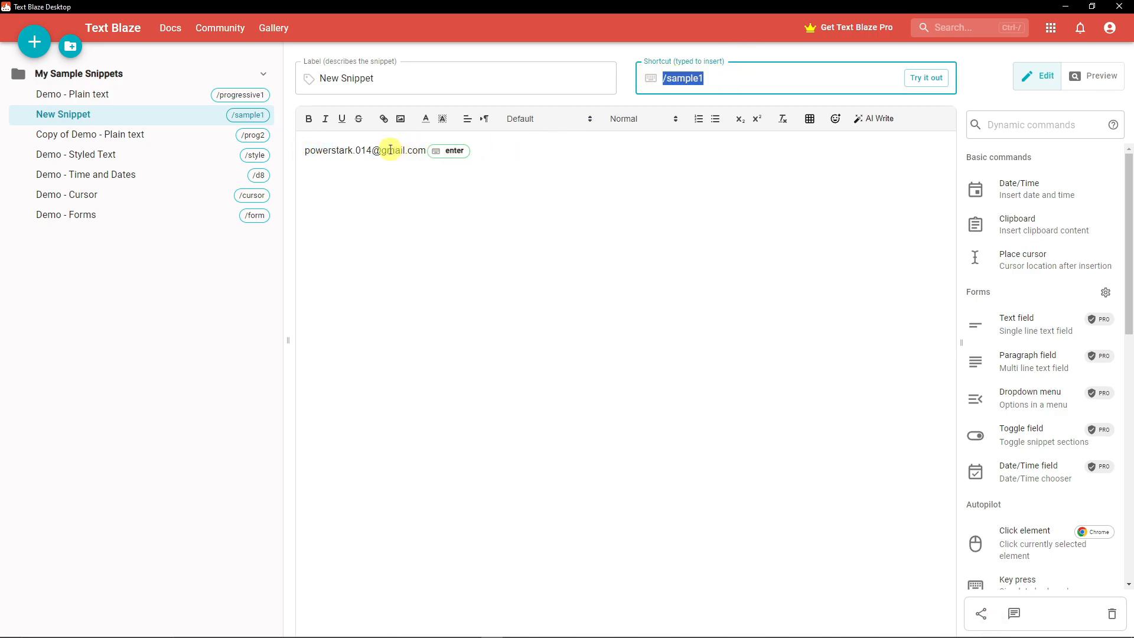
drag(303, 151, 402, 150)
click(512, 151)
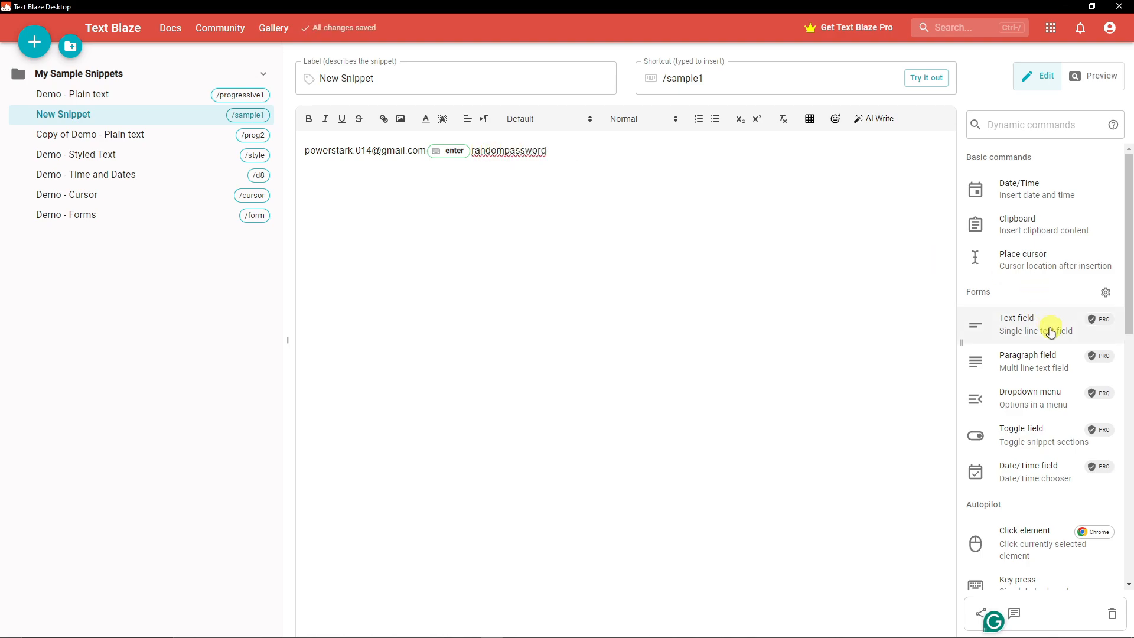
scroll(1038, 460, down, 2)
click(1030, 409)
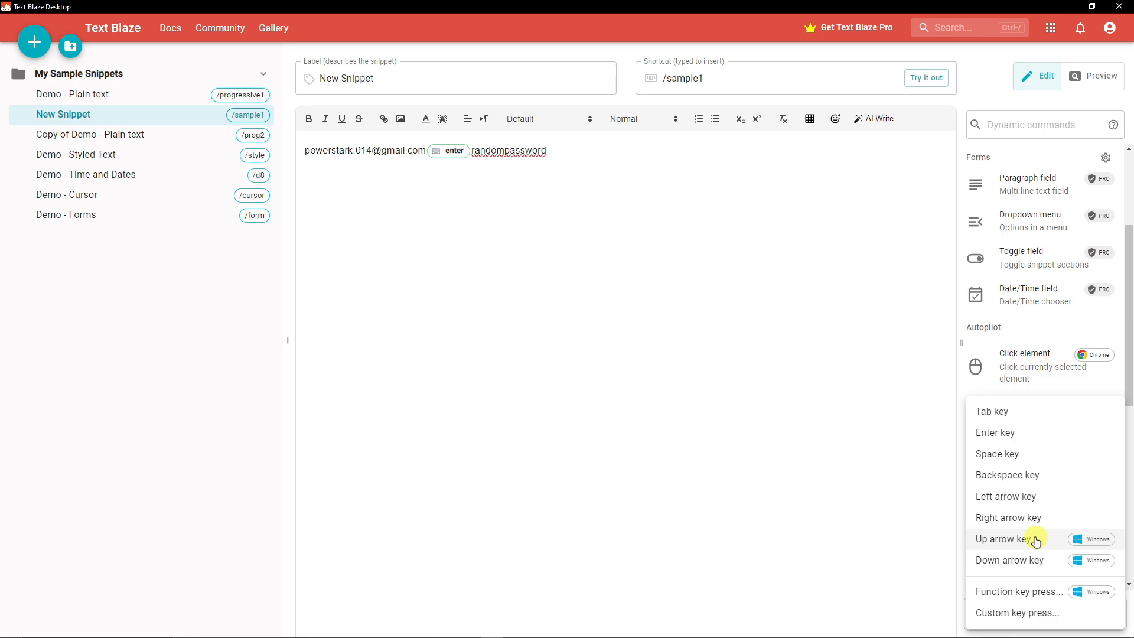
click(1000, 436)
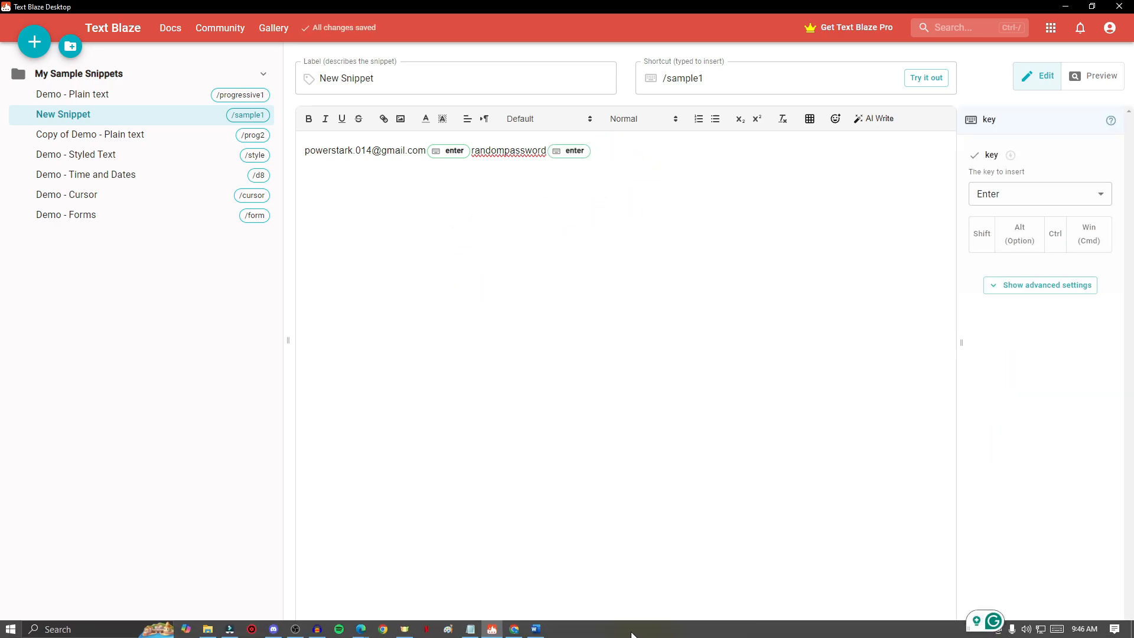
Step: Return to the ChatGPT e-mail address page and clear the e-mail address field
click(514, 624)
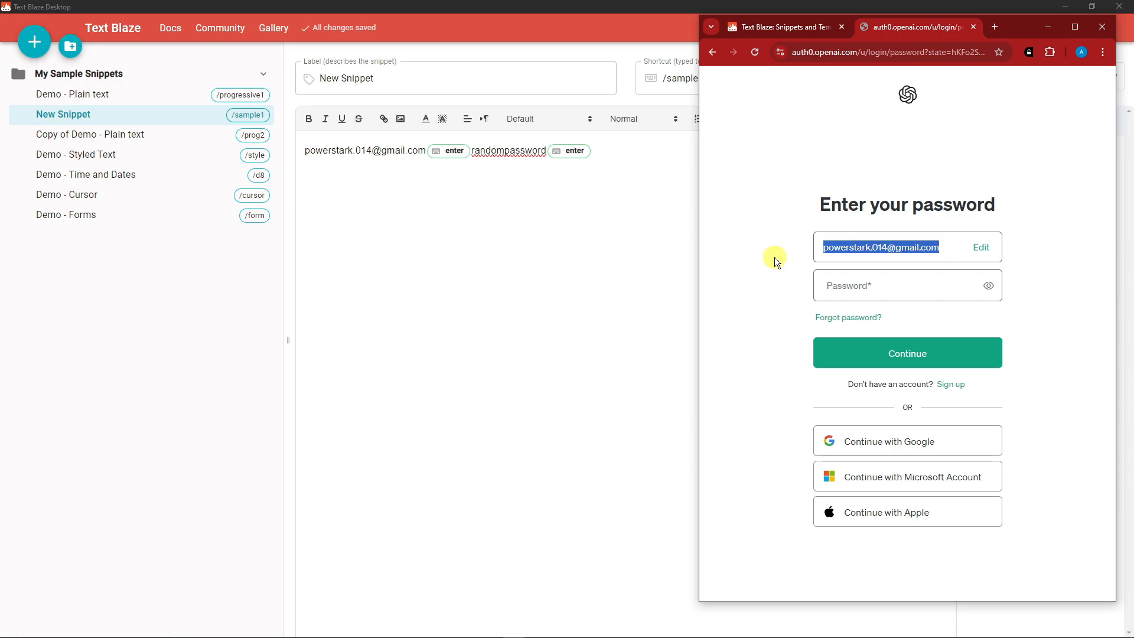
click(712, 52)
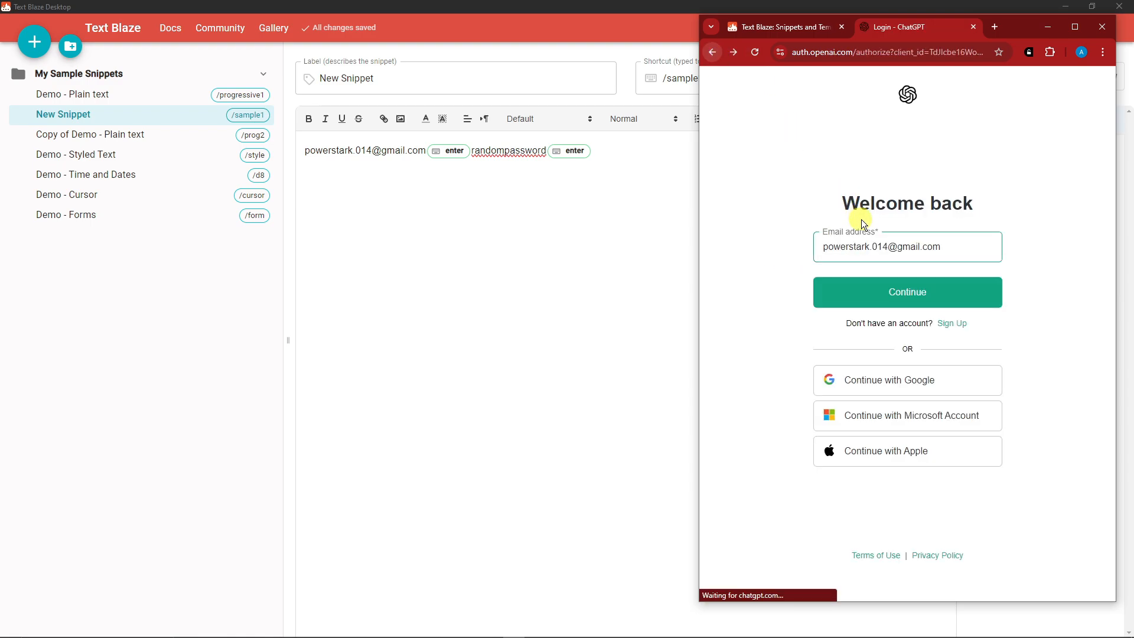
click(937, 248)
drag(937, 248, 752, 235)
key(BackSpace)
click(862, 249)
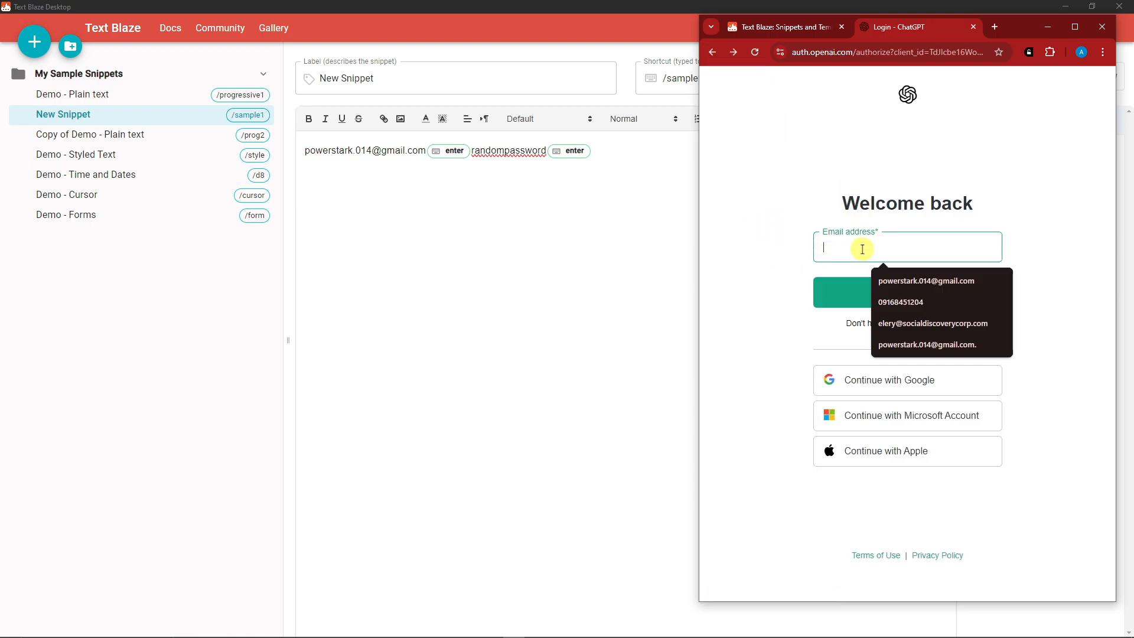
Step: Expand /sample1 in the e-mail address field, then clear the field again
text(/sampl)
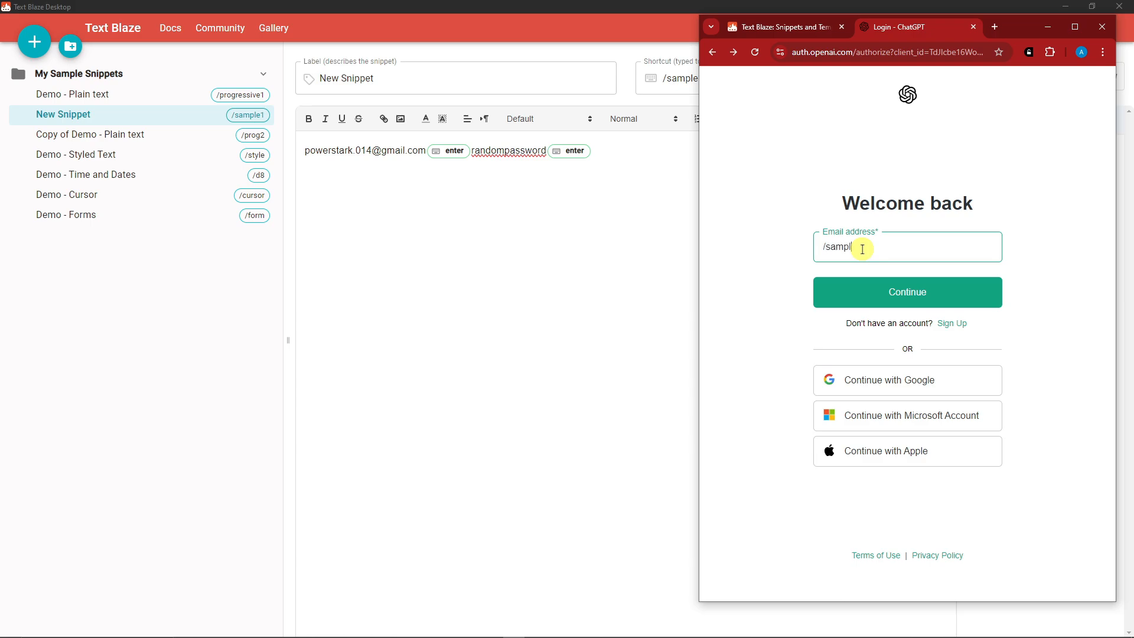
text(e1)
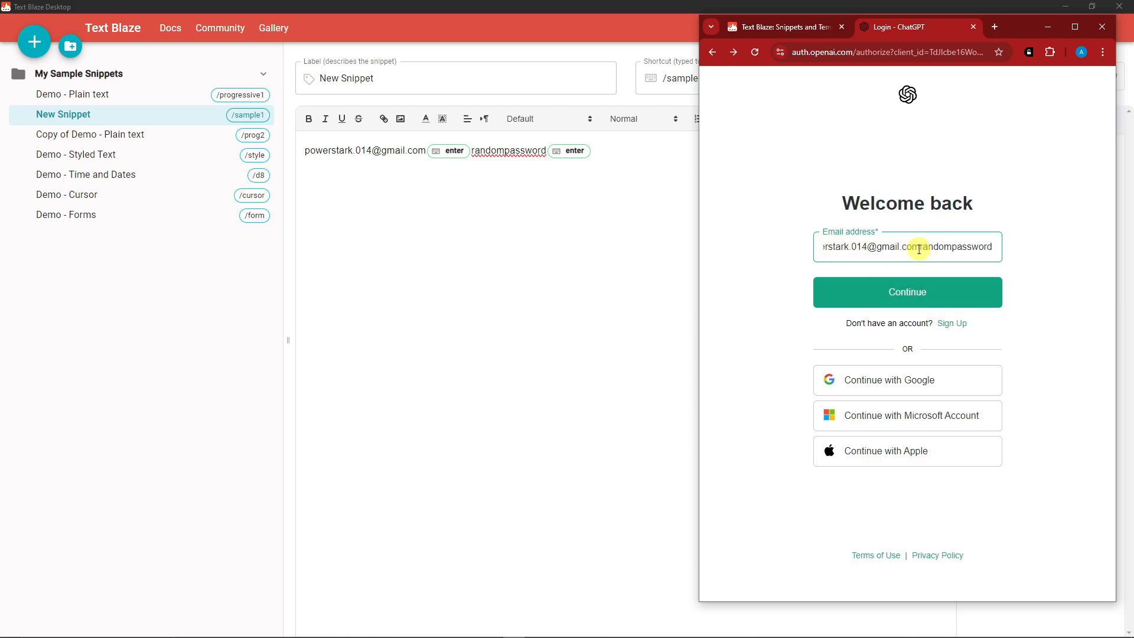
drag(918, 248, 1022, 255)
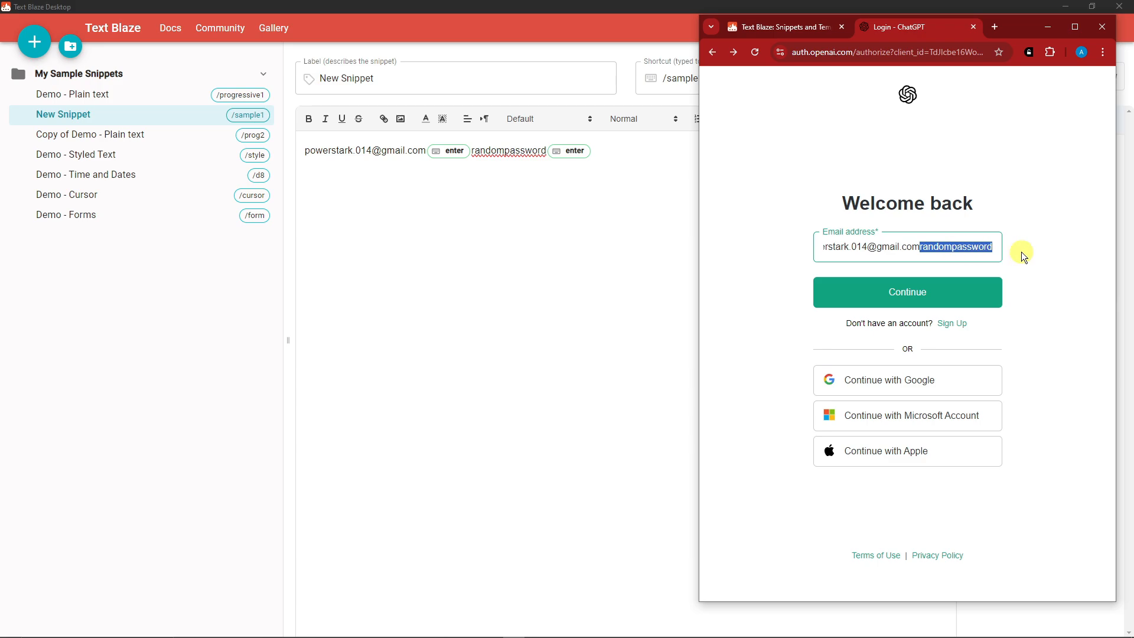
key(ctrl+a)
key(BackSpace)
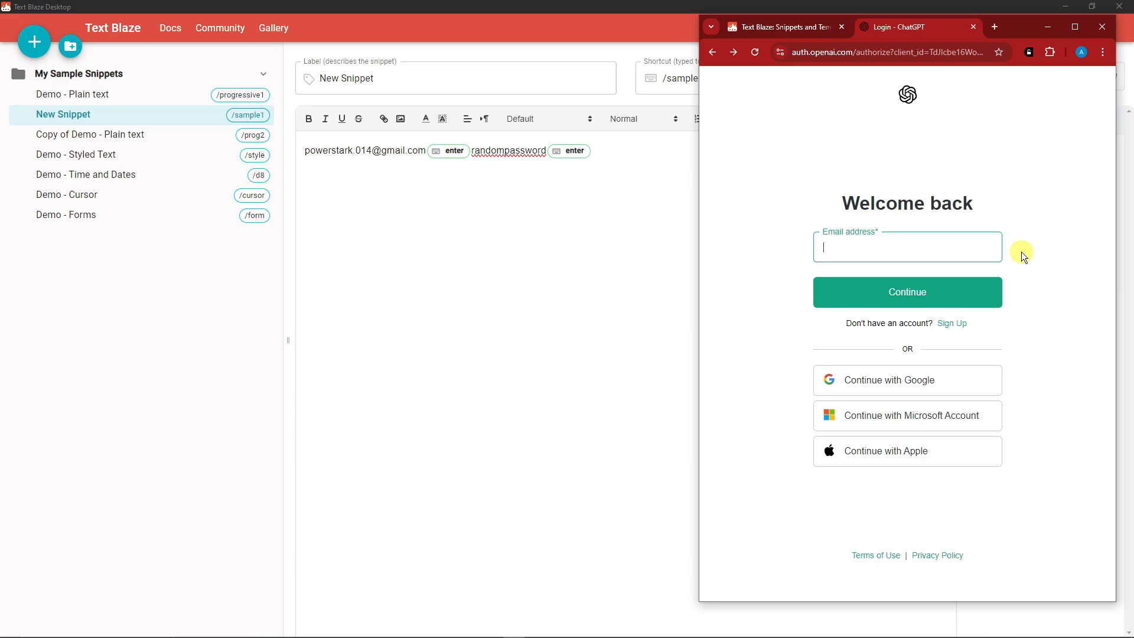
Step: Insert a Wait command of 2 seconds between the first Enter chip and the password in the snippet
click(646, 283)
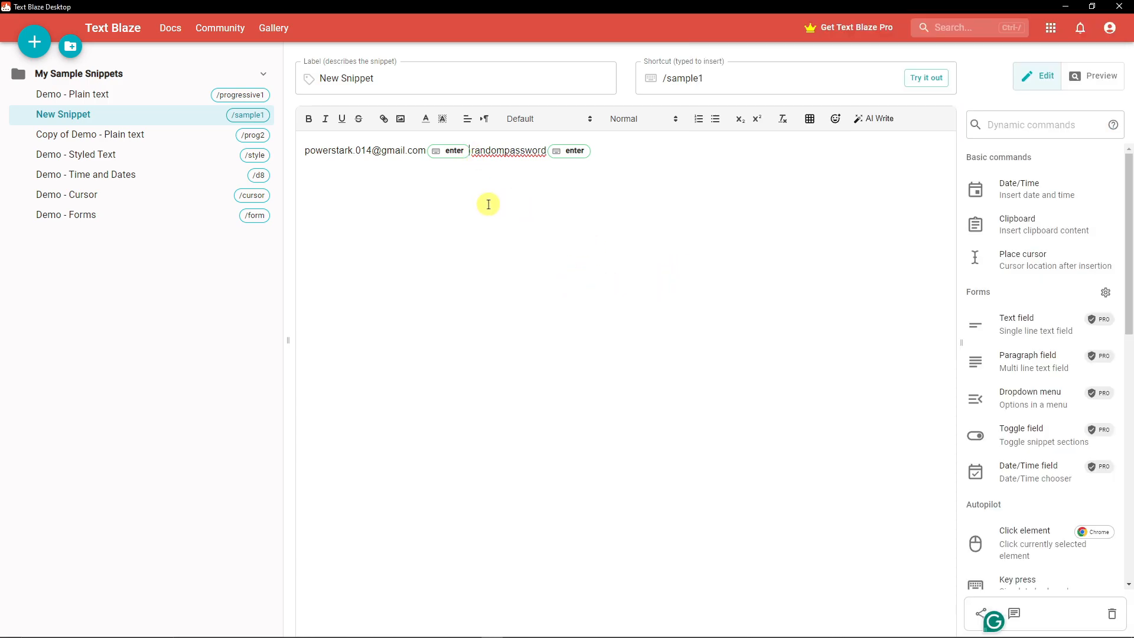
scroll(1078, 403, down, 5)
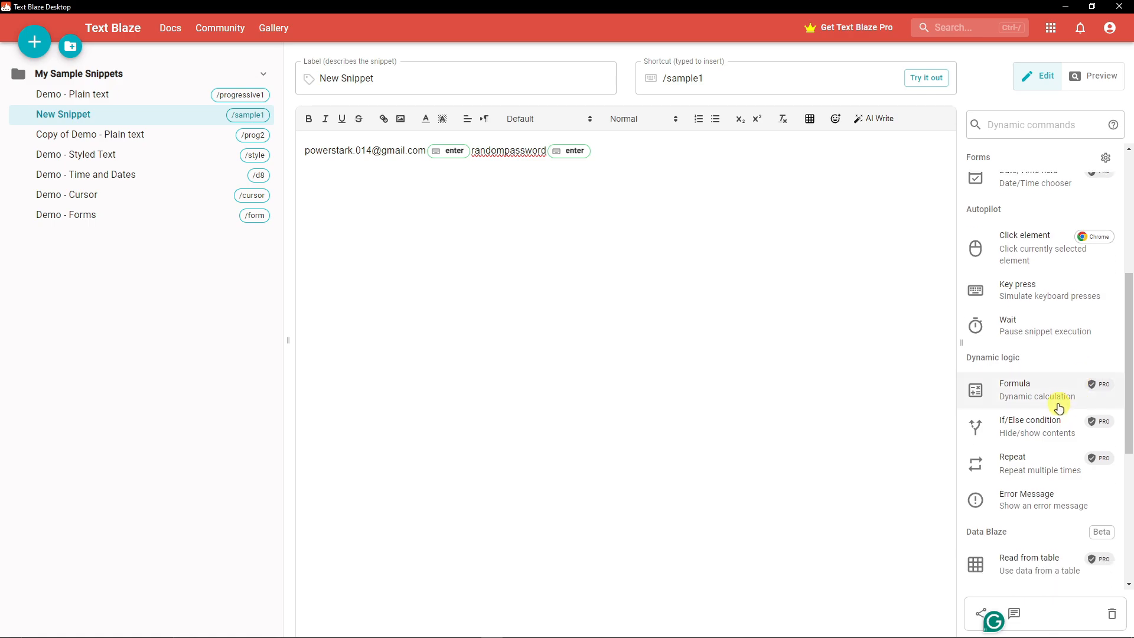
click(1008, 335)
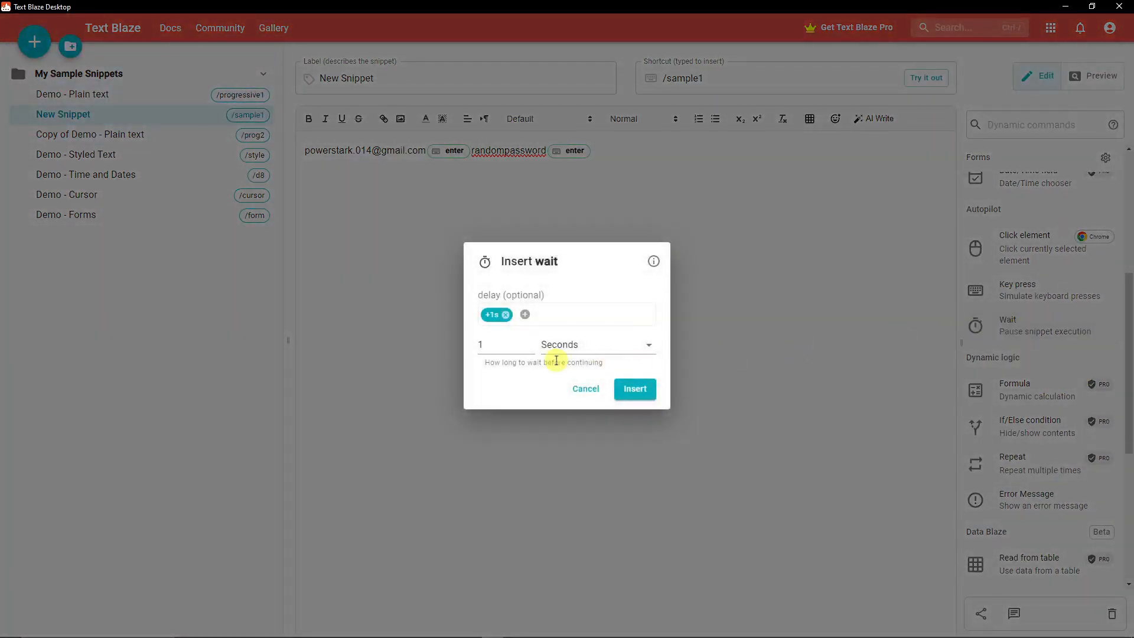
click(506, 347)
click(610, 350)
click(566, 353)
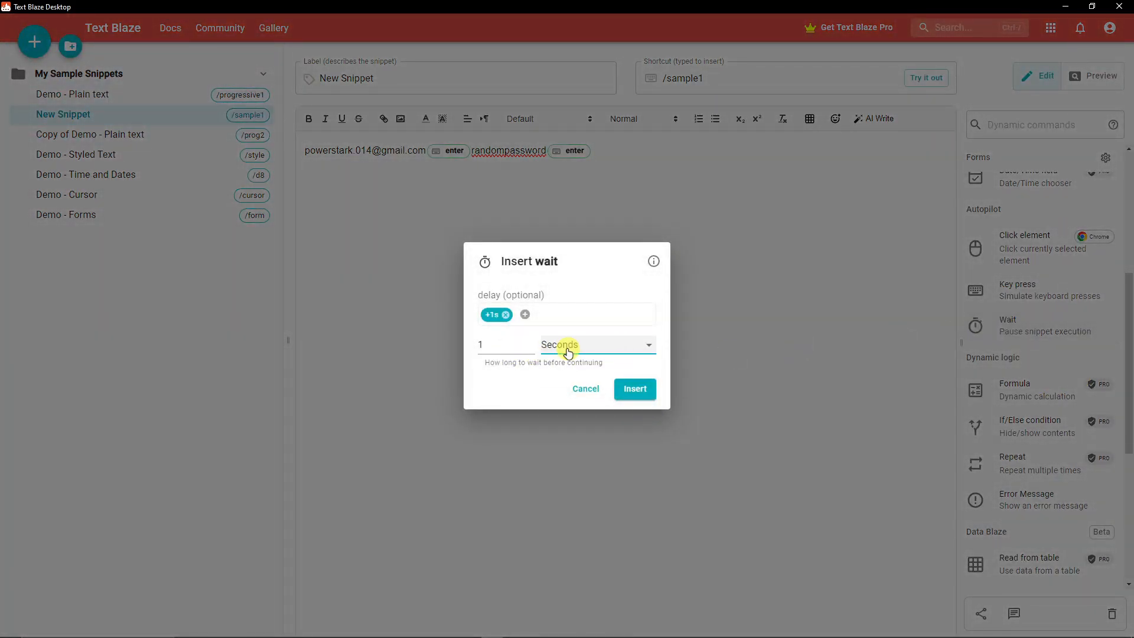
double_click(476, 348)
text(2)
click(625, 350)
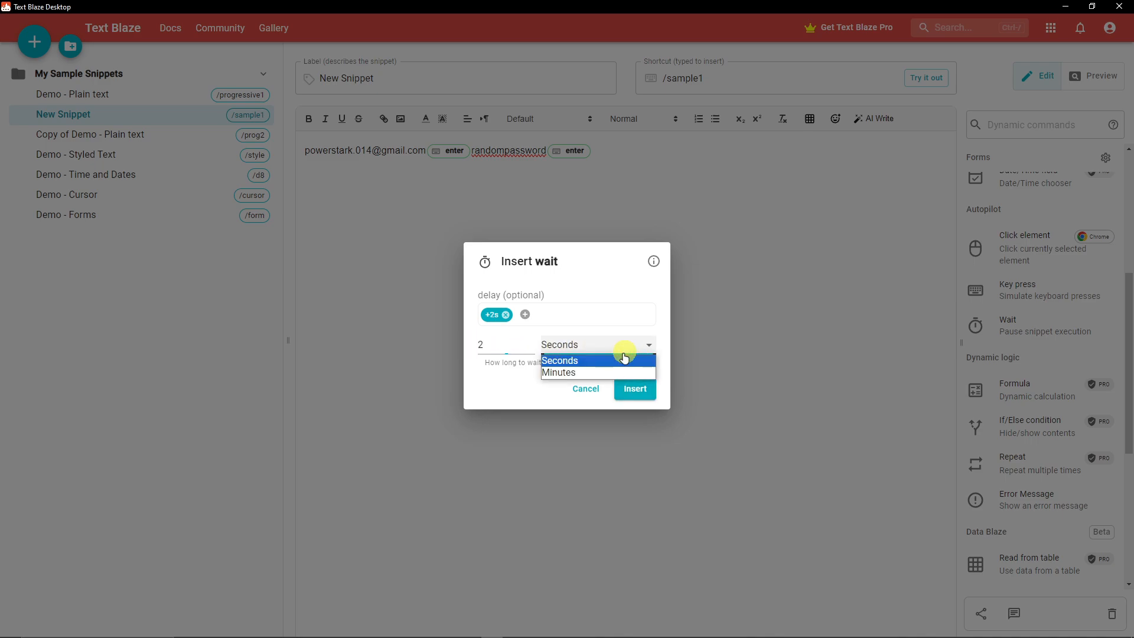
click(614, 356)
click(641, 389)
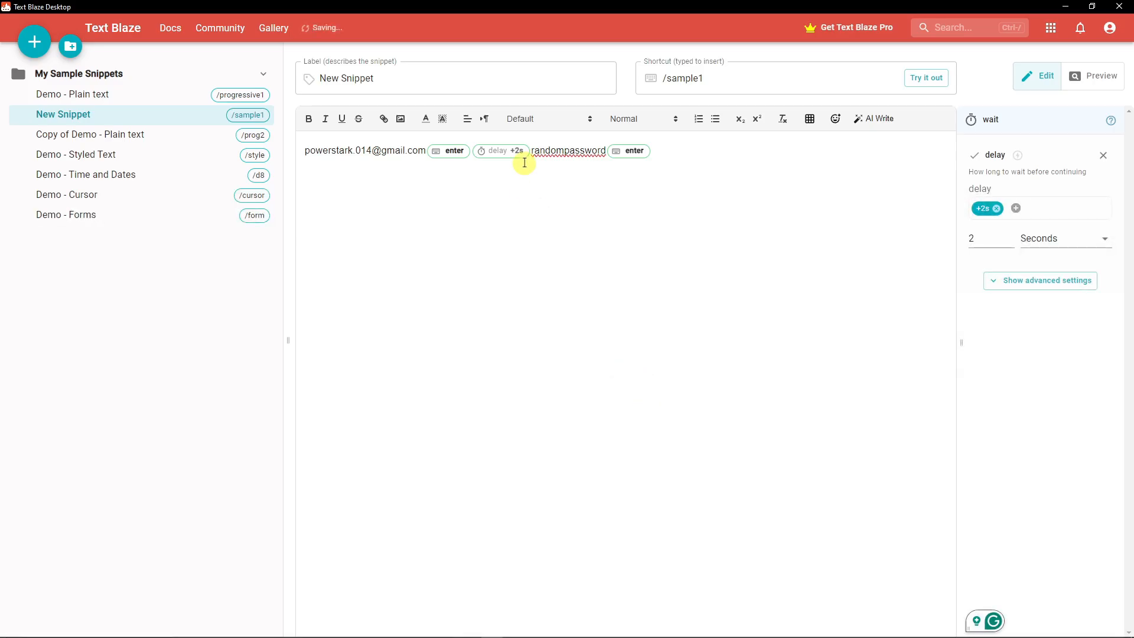
click(626, 325)
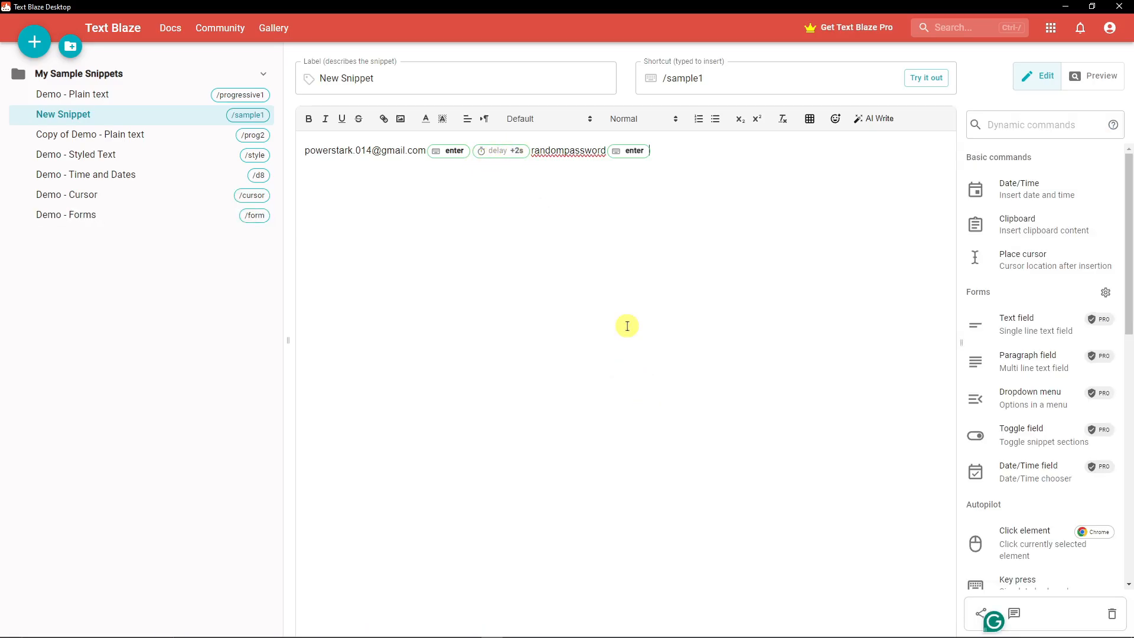
drag(669, 153, 253, 149)
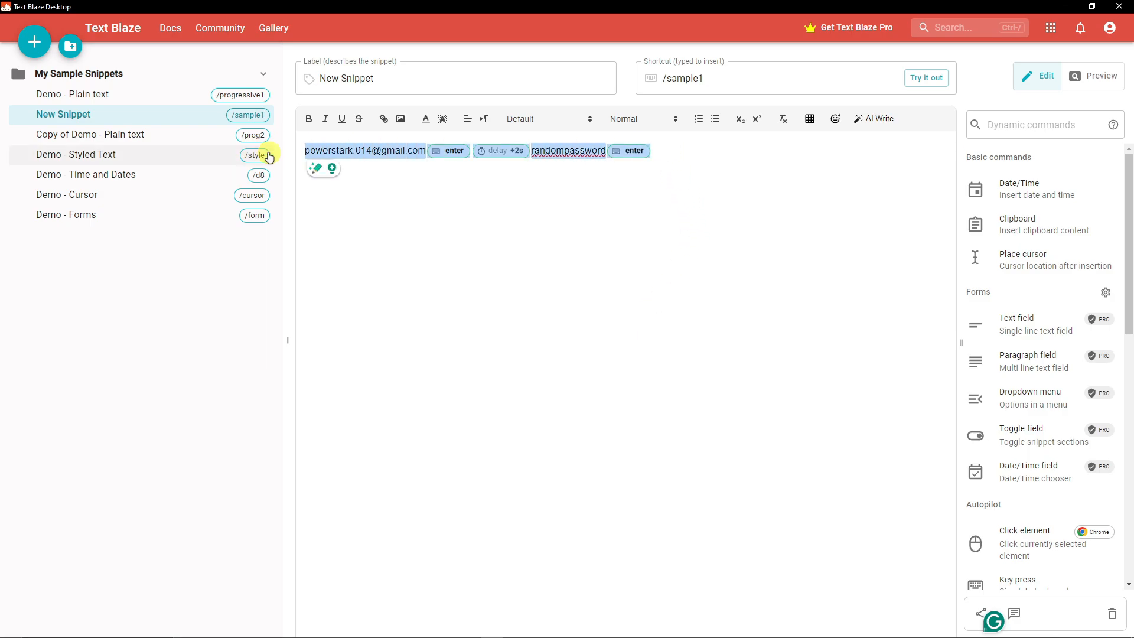
click(667, 148)
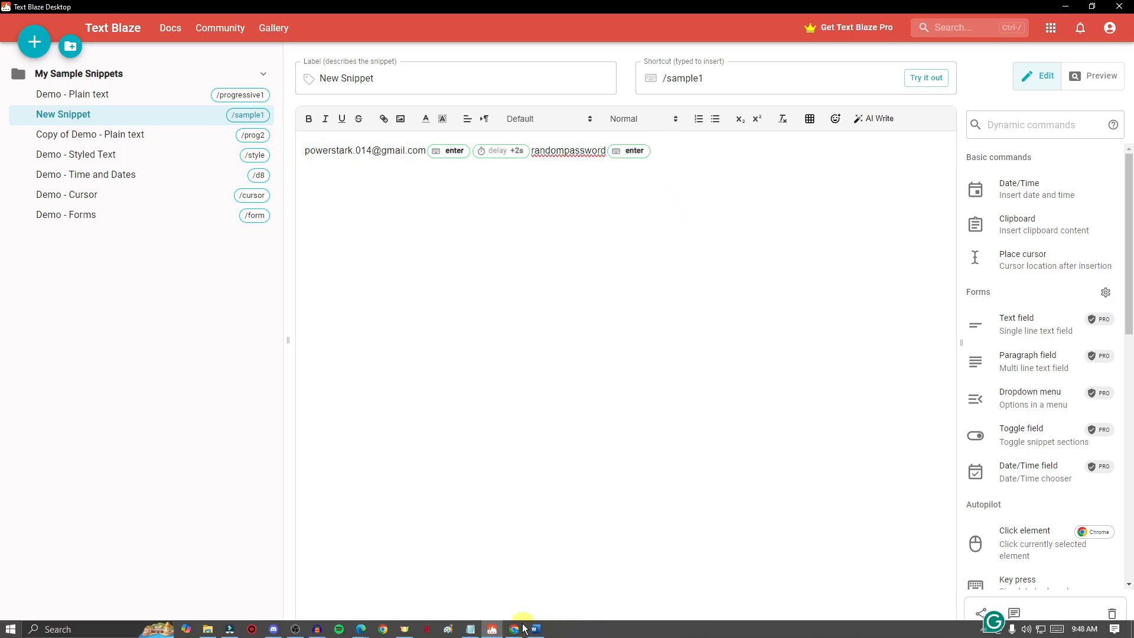
Step: Switch to Chrome and expand /sample1 in the ChatGPT login e-mail address field
click(515, 629)
click(906, 248)
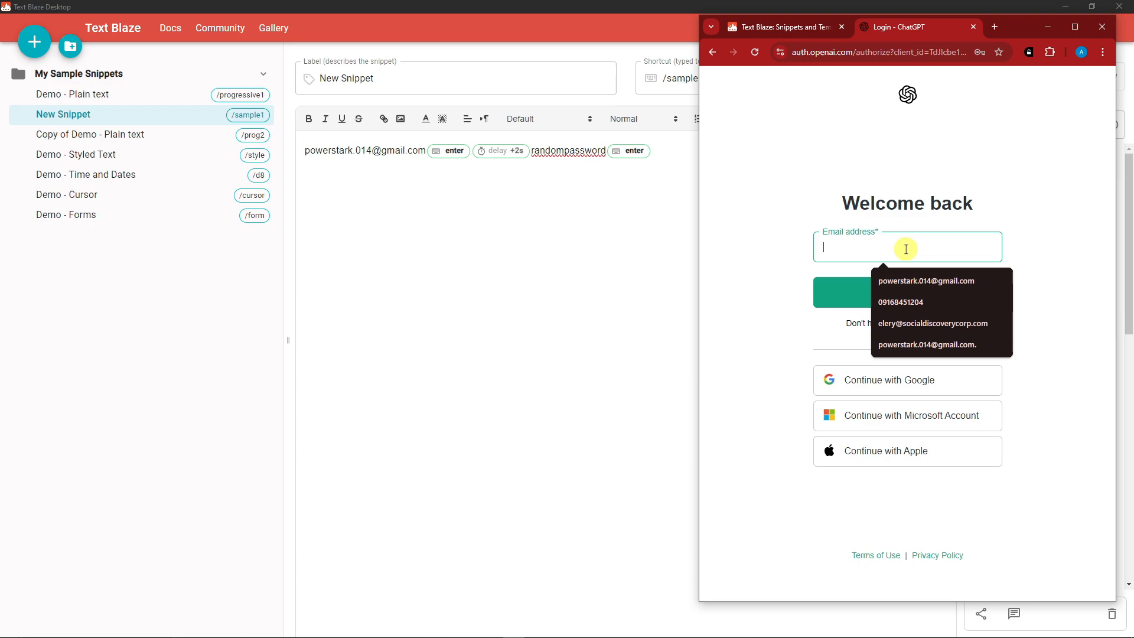
text(/sample)
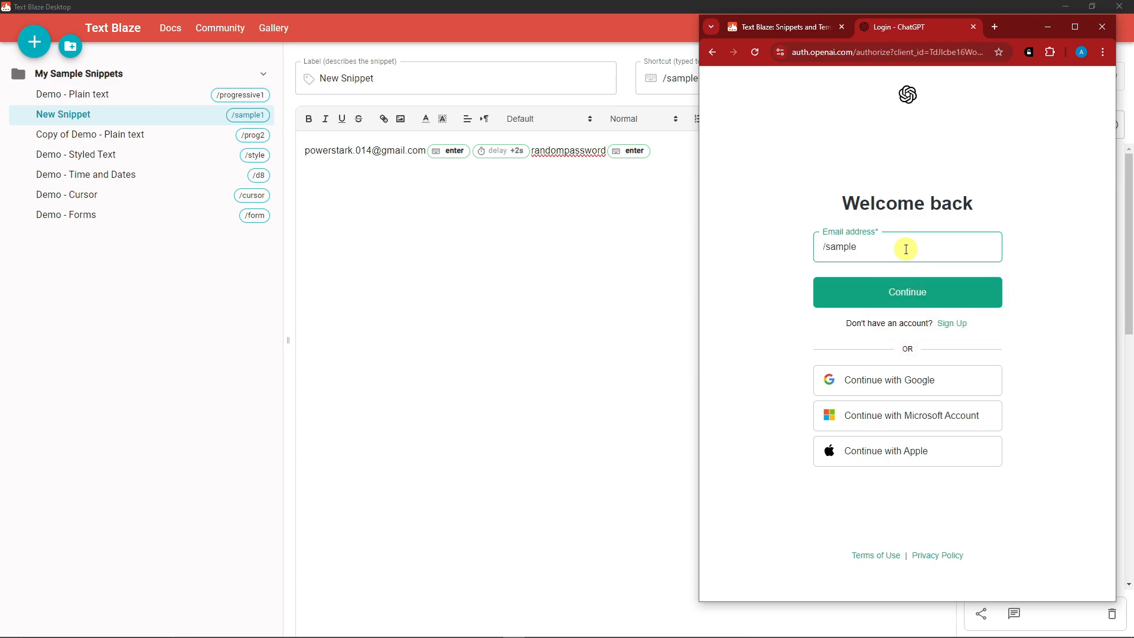
text(1)
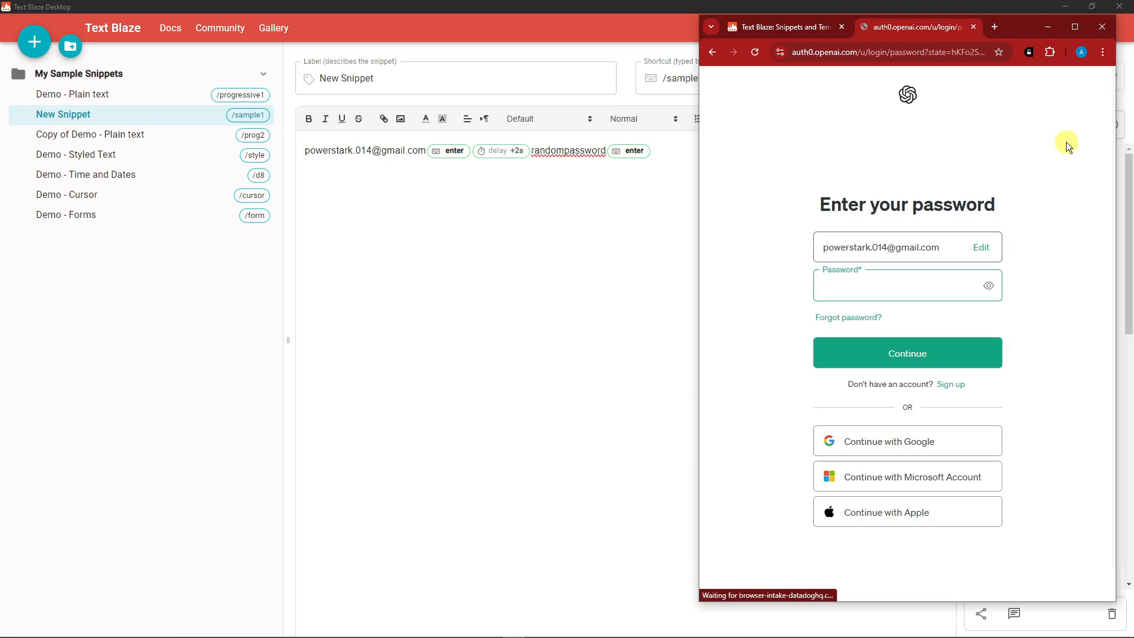
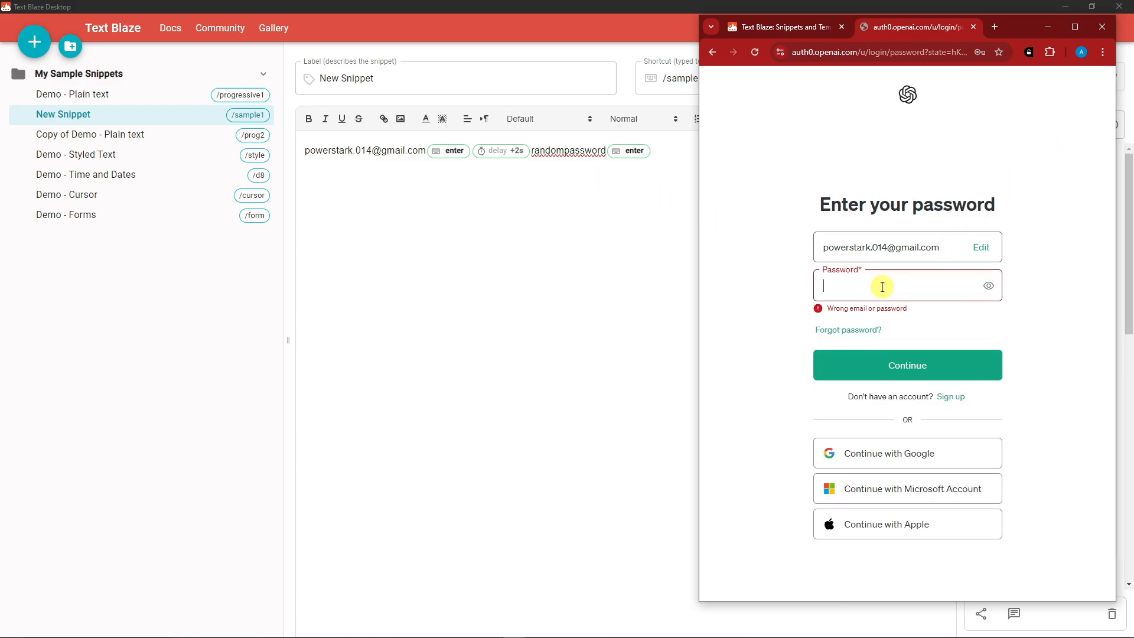
Step: Return to the snippet editor and browse the list of dynamic commands in the sidebar
click(710, 54)
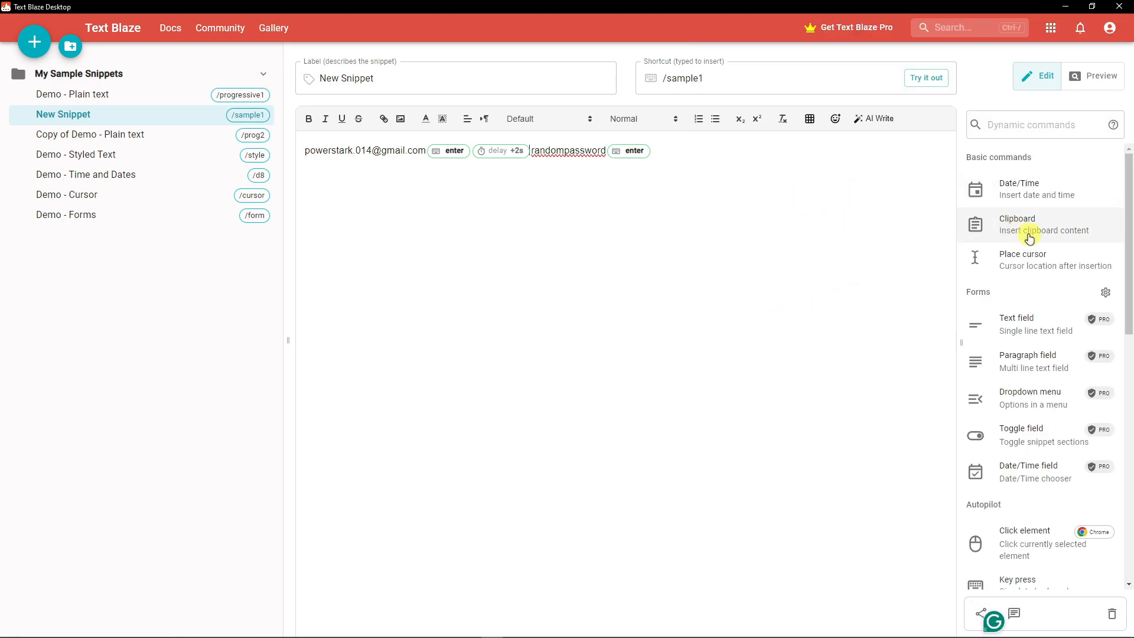
scroll(1033, 236, down, 5)
scroll(1032, 236, down, 2)
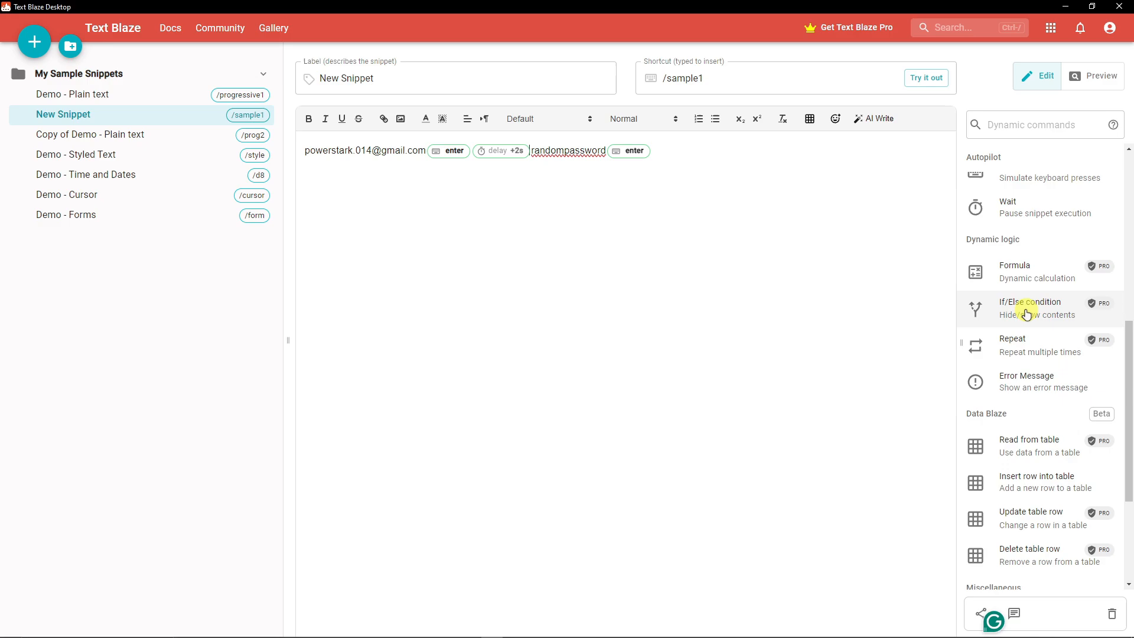
scroll(1025, 314, down, 1)
scroll(1022, 311, up, 1)
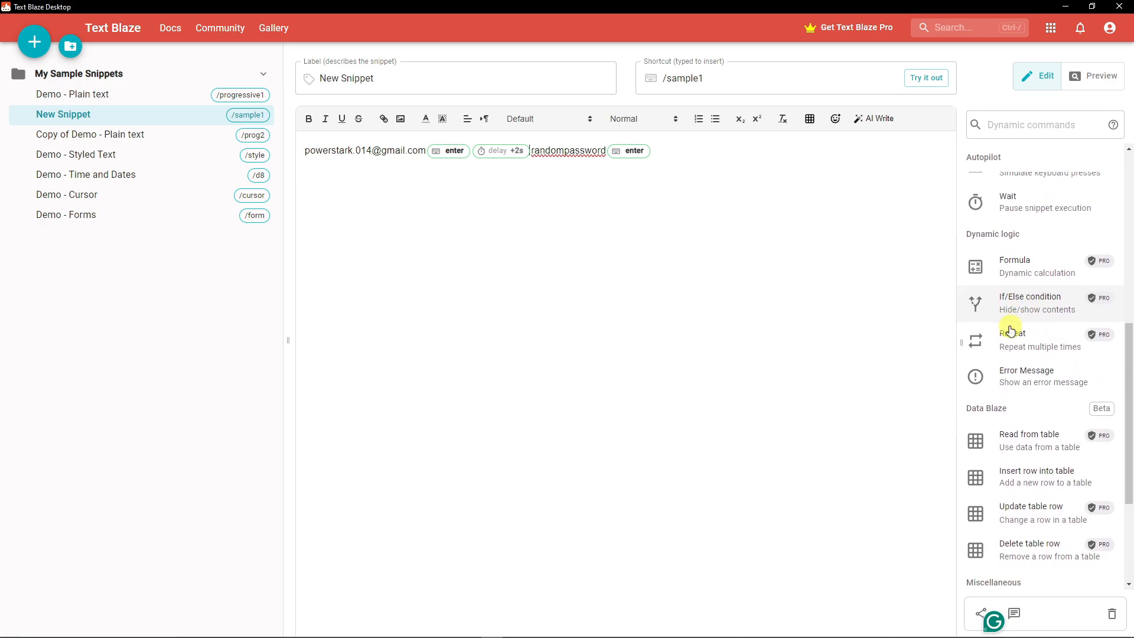
scroll(1009, 329, down, 1)
scroll(1032, 327, up, 2)
scroll(1032, 328, down, 2)
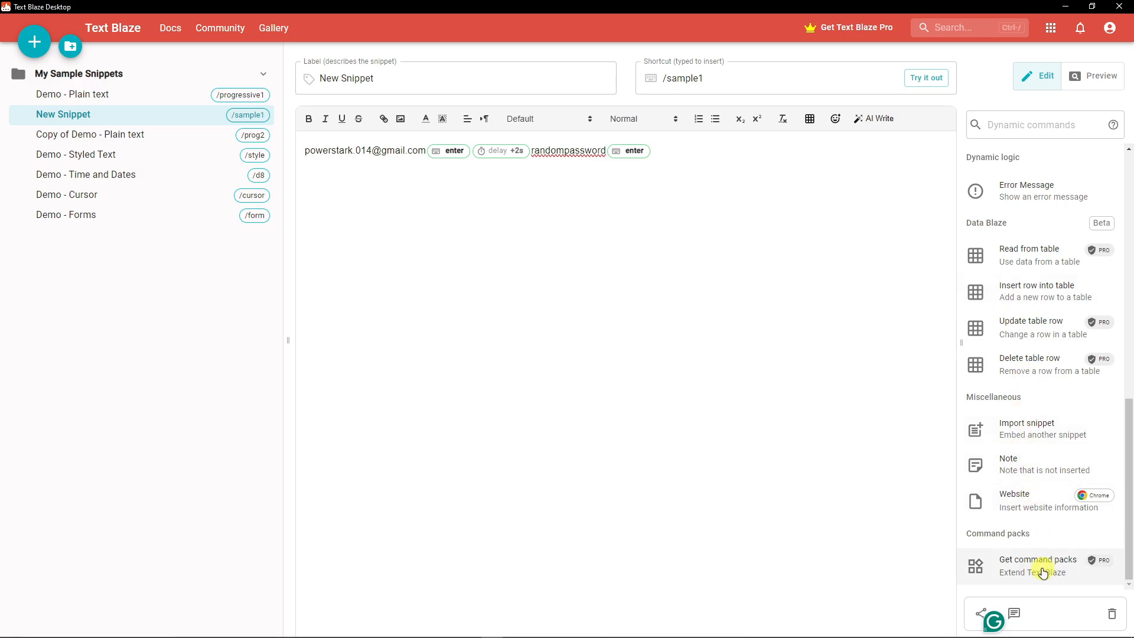
drag(1131, 489, 1129, 296)
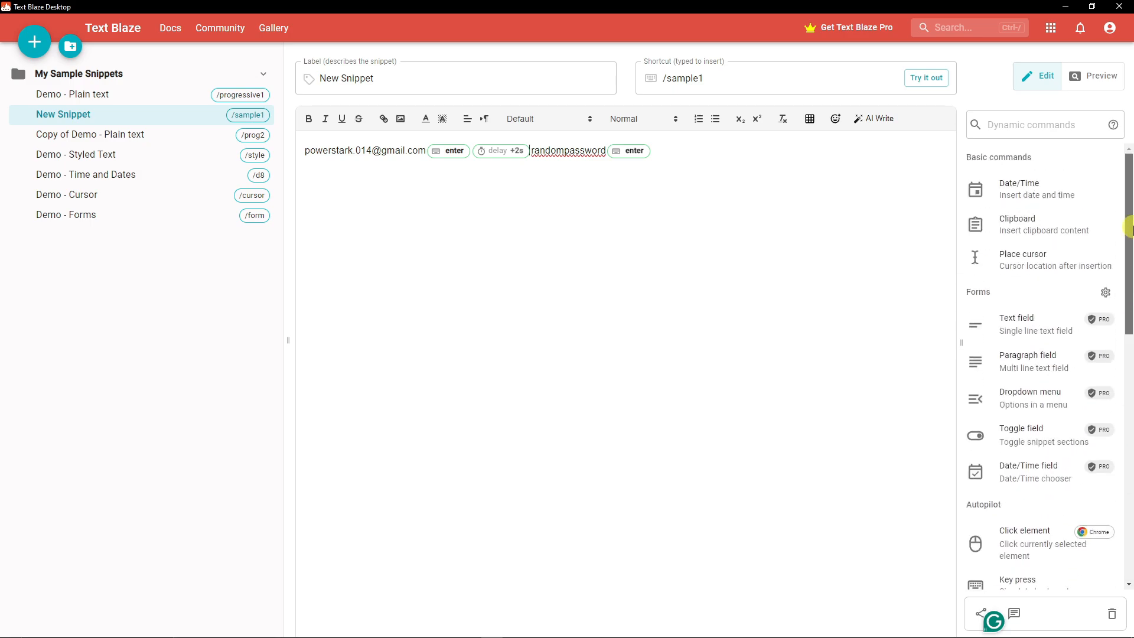
Step: Delete the entire content of the /sample1 snippet, leaving it empty
drag(692, 151, 278, 161)
key(BackSpace)
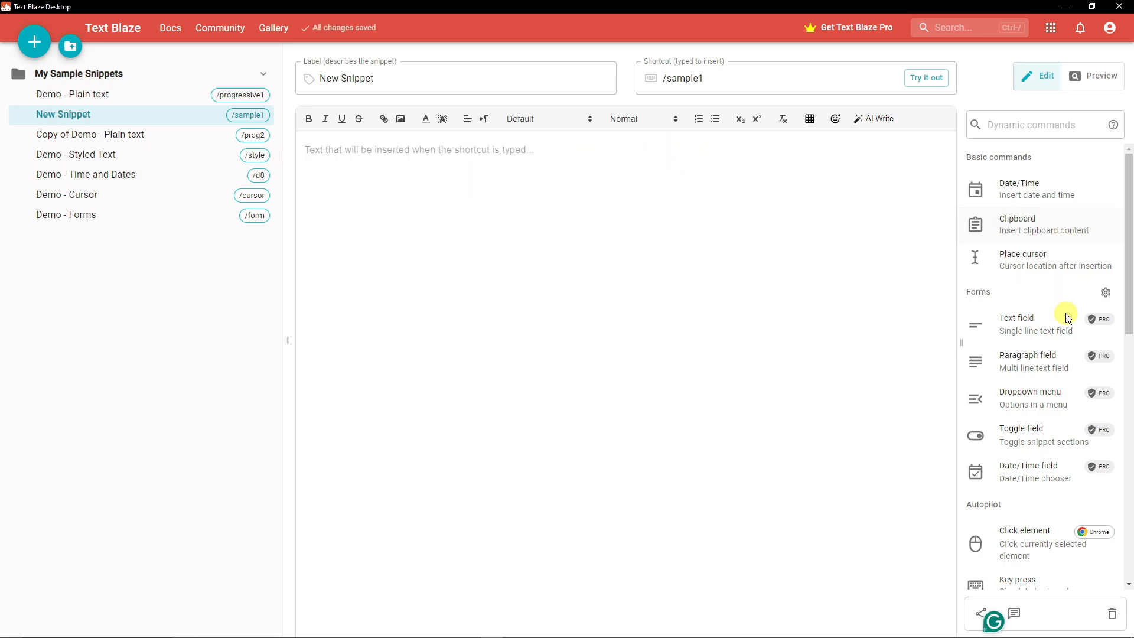
scroll(1066, 337, down, 3)
scroll(1063, 366, up, 3)
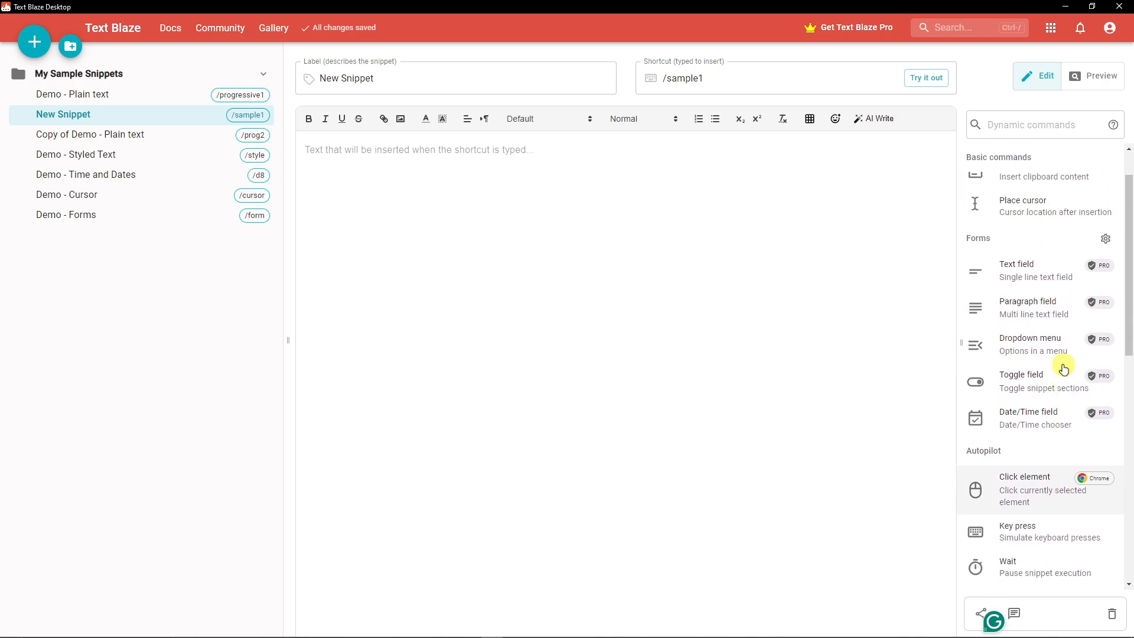
click(55, 93)
click(83, 134)
click(76, 114)
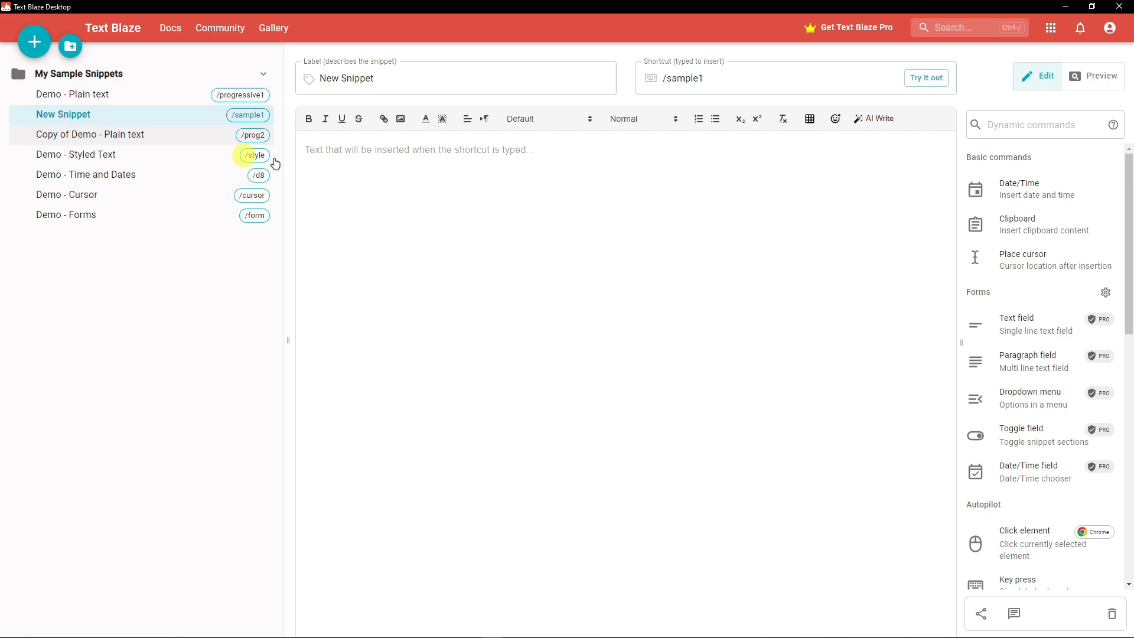
click(536, 629)
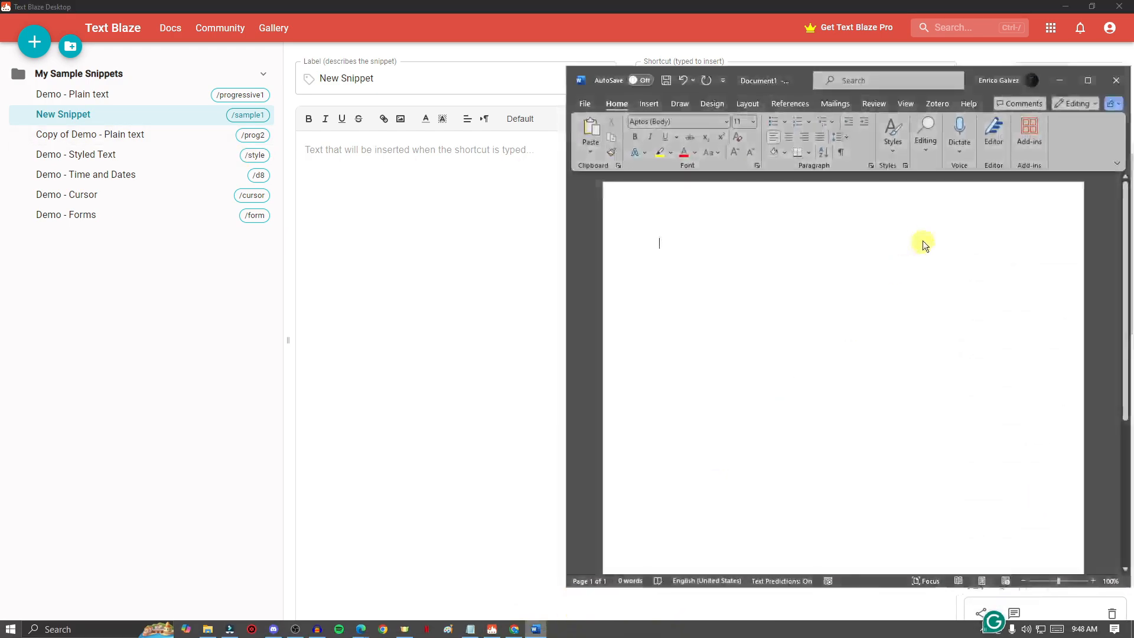
click(1059, 81)
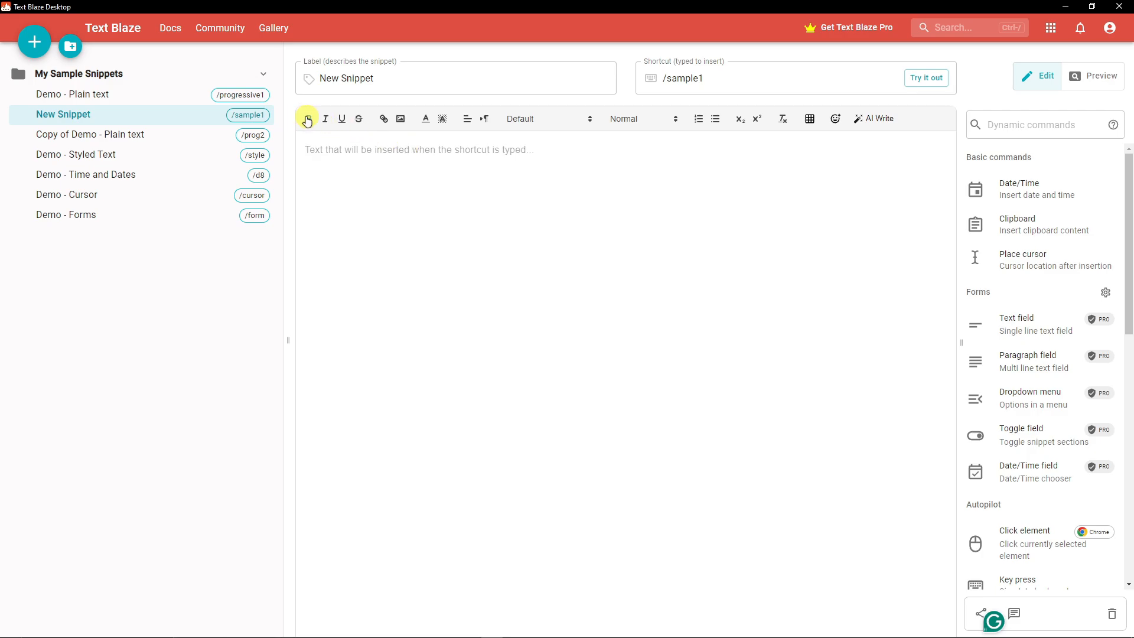
click(400, 119)
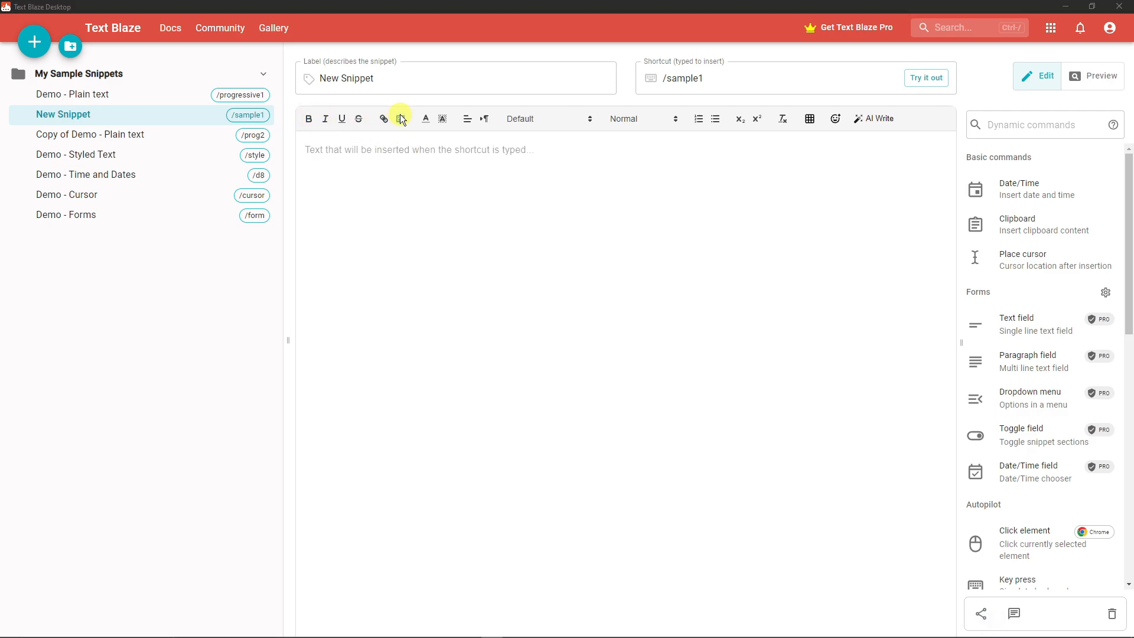
click(551, 28)
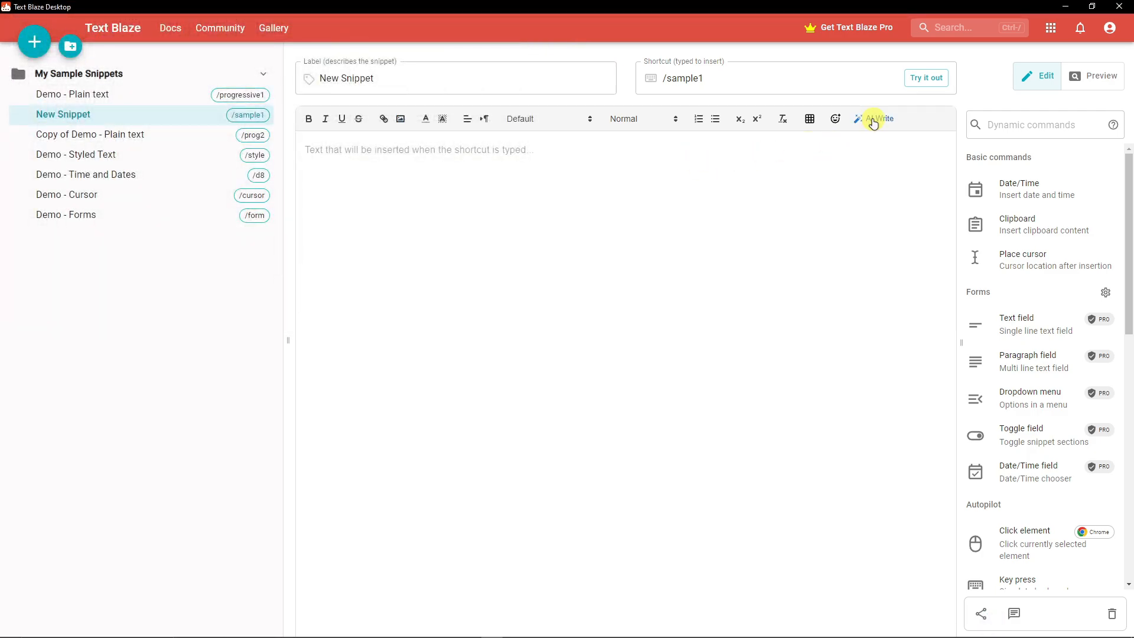